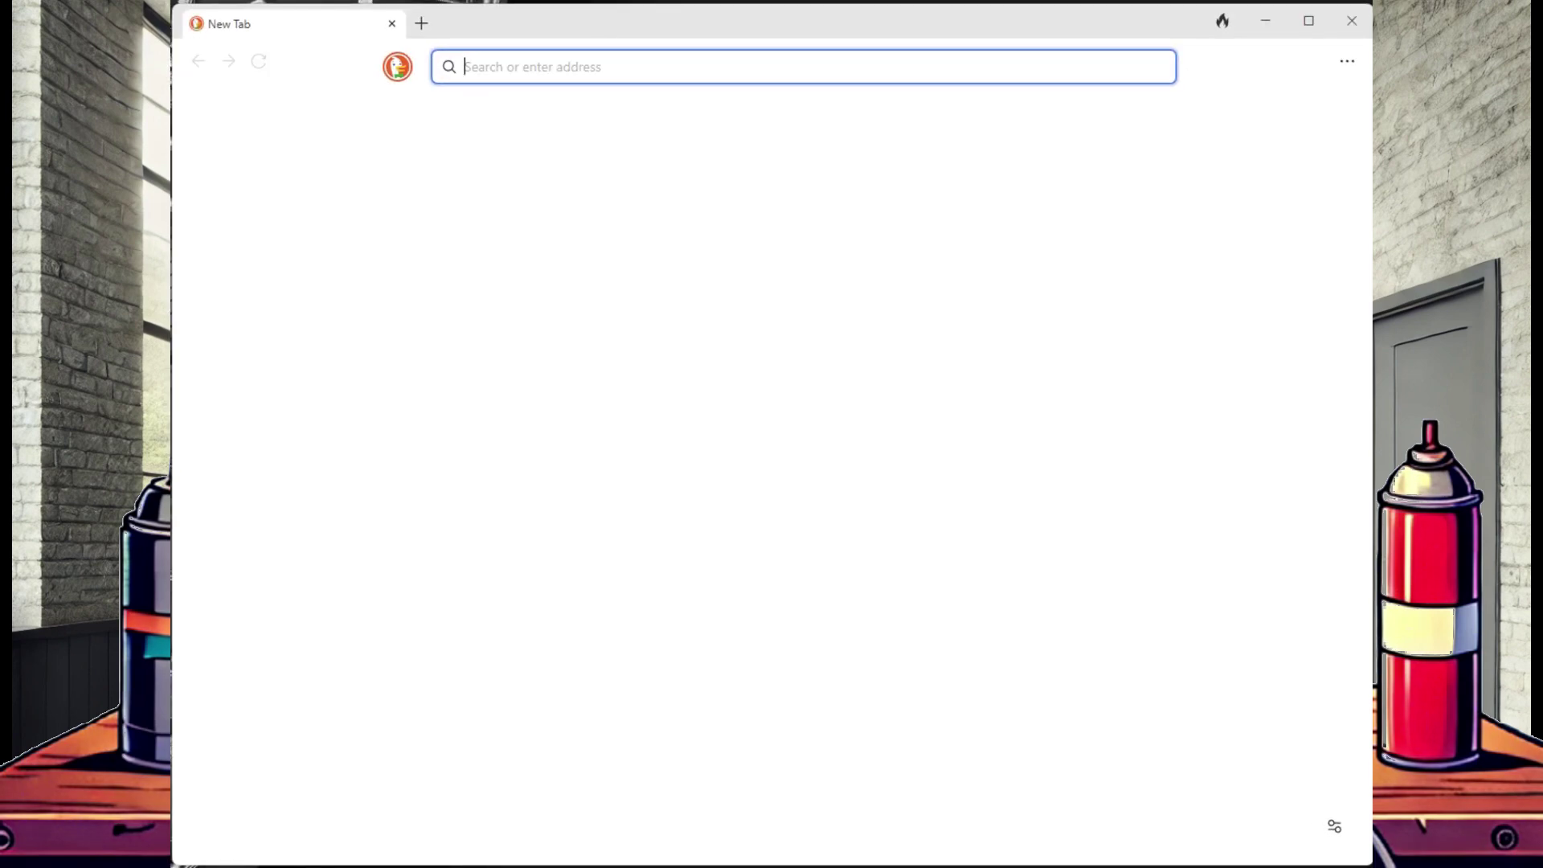
text(https://download.kiwix.org/release/)
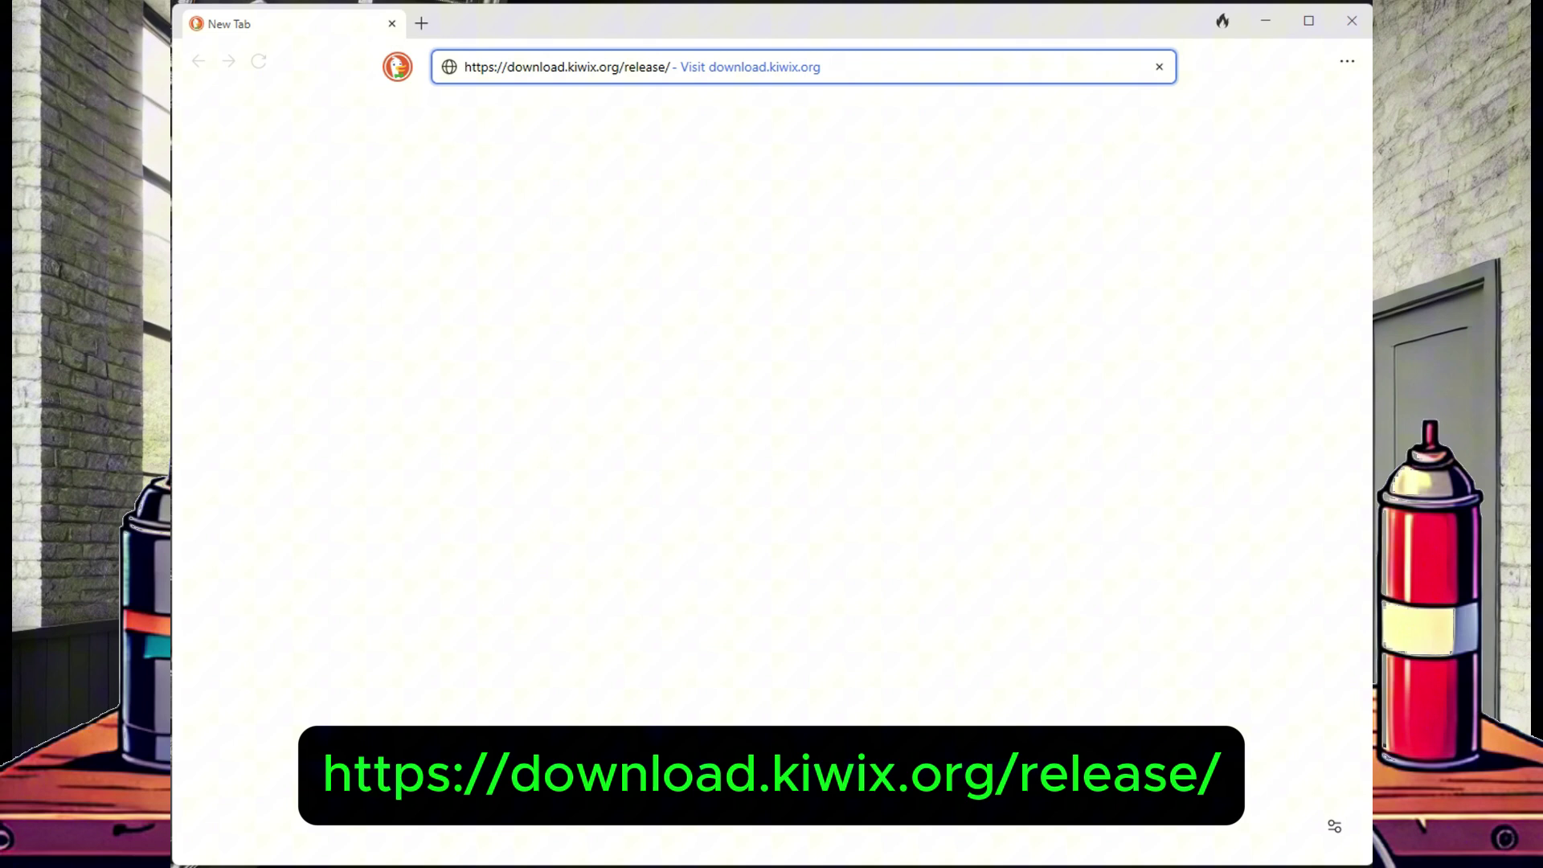
key(Return)
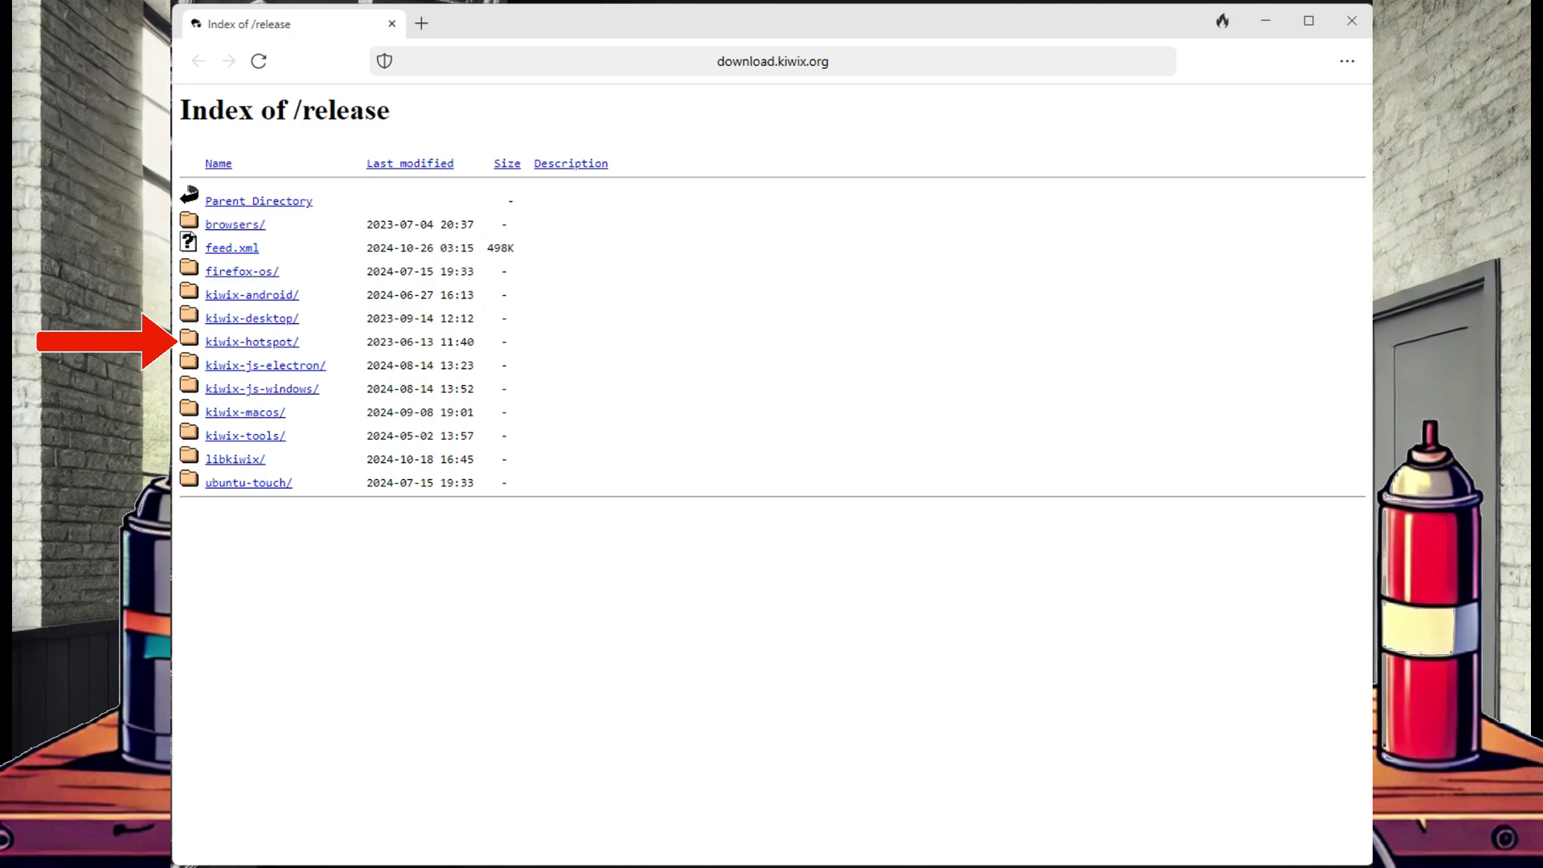
click(251, 342)
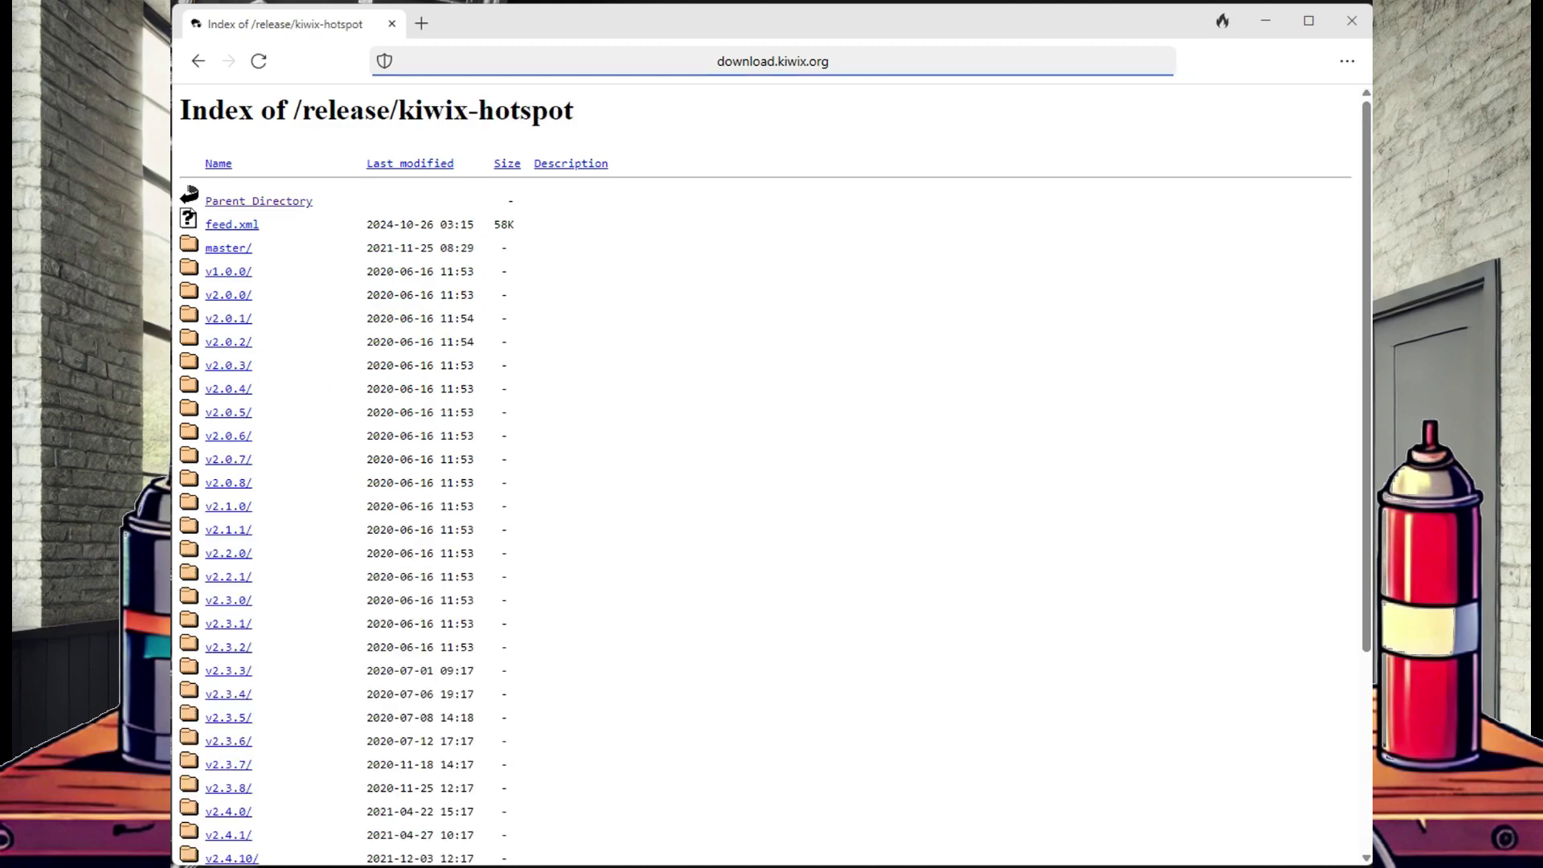
scroll(771, 474, down, 3)
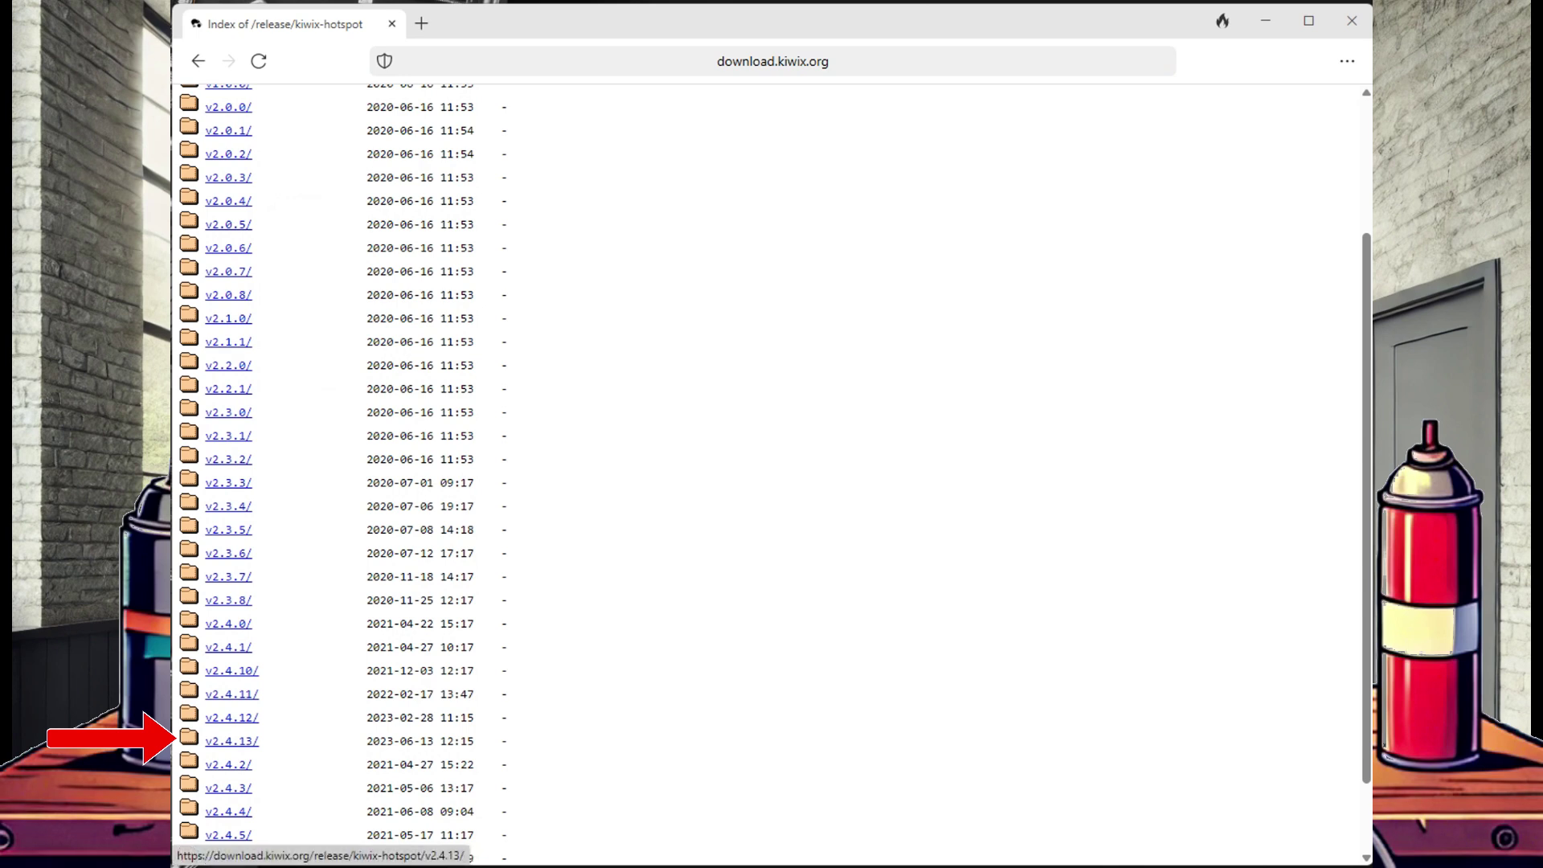
click(232, 741)
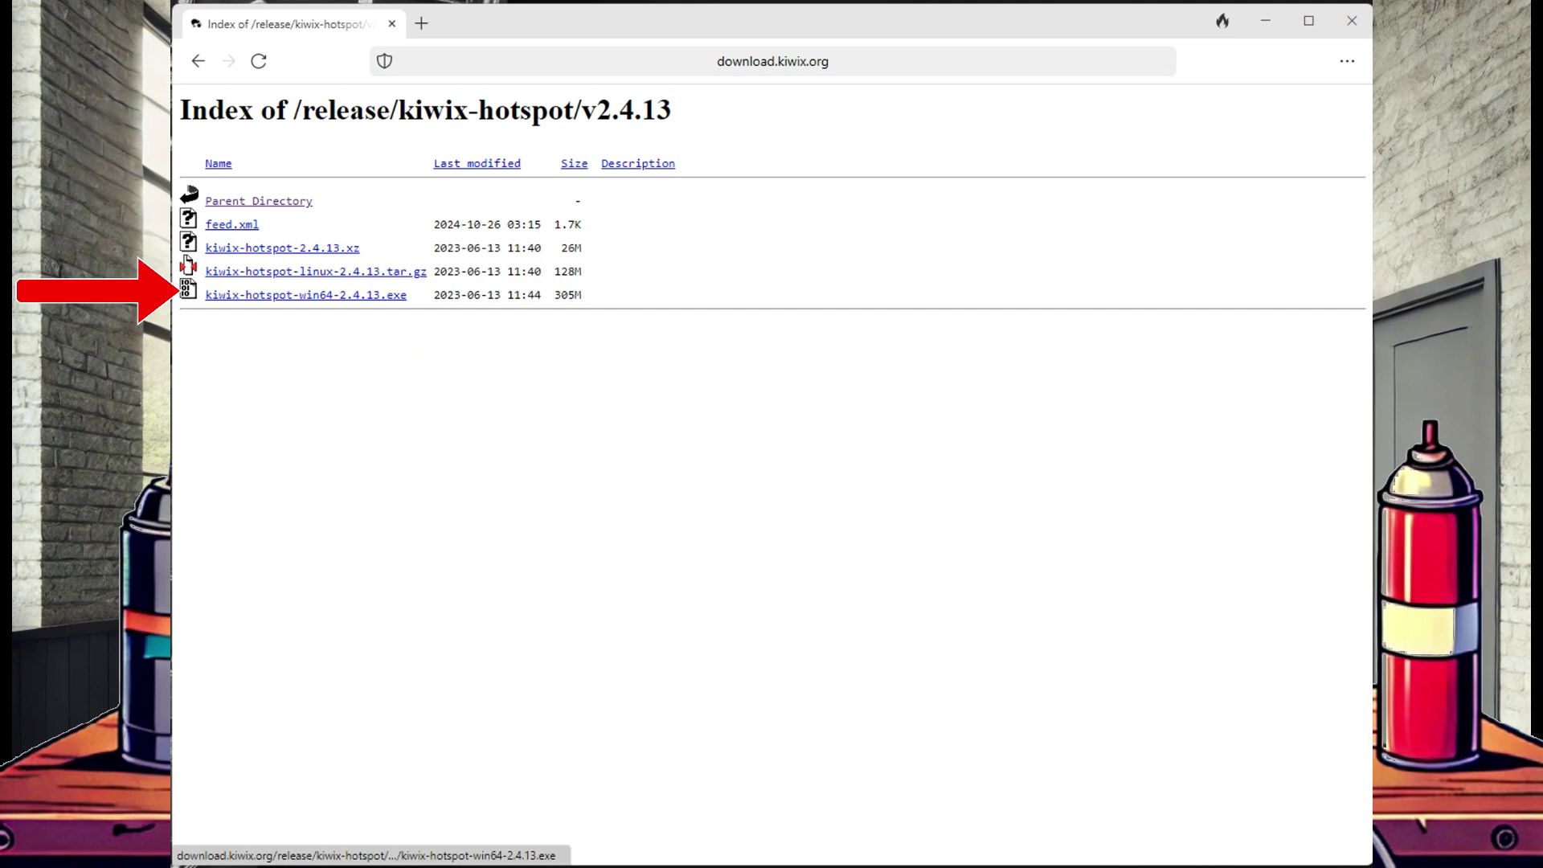
click(305, 294)
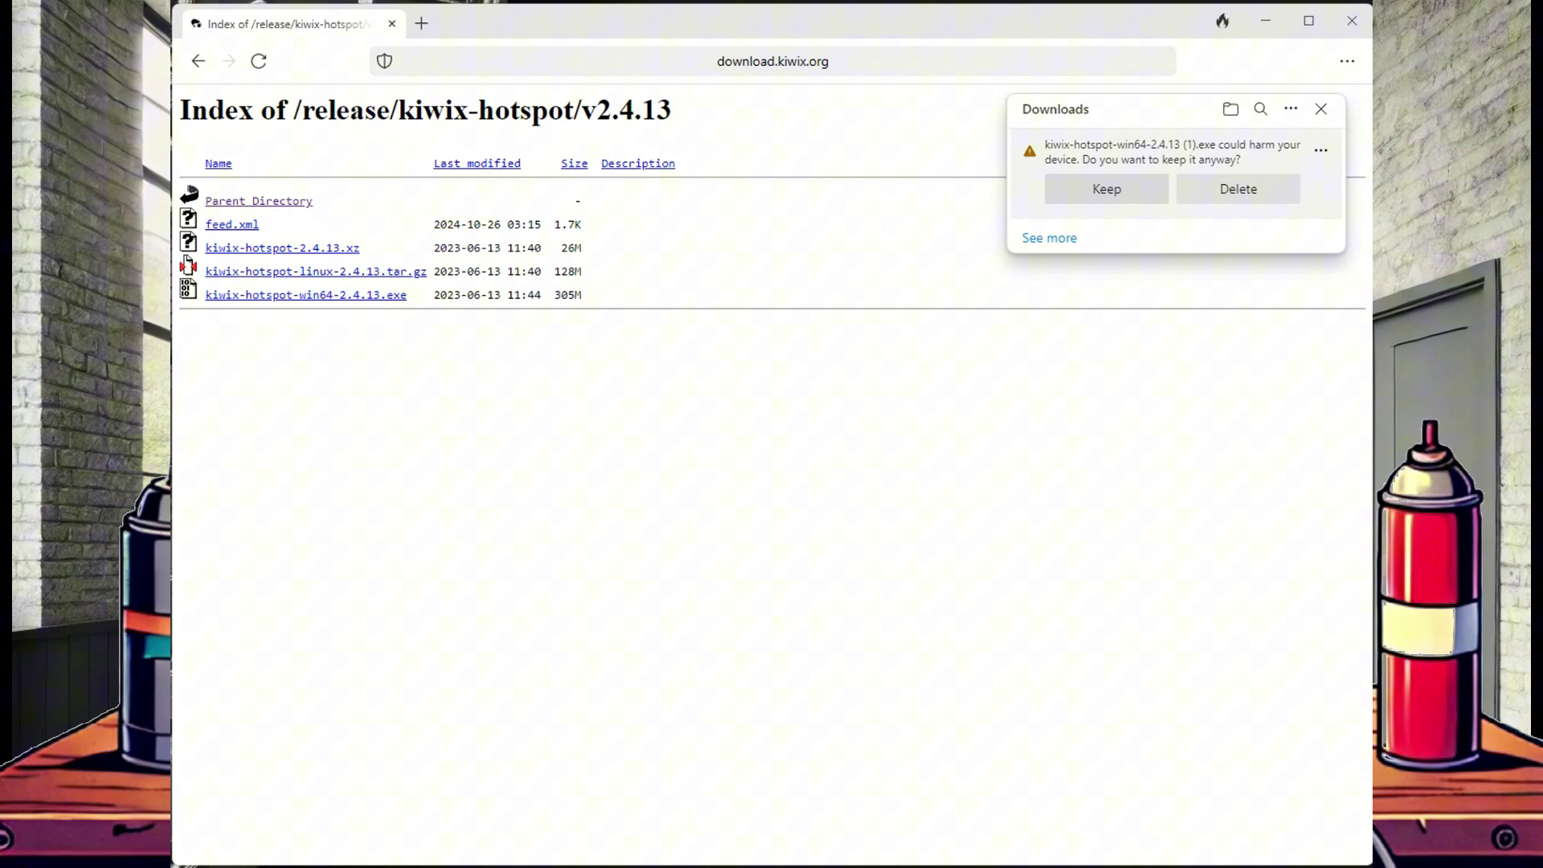
click(1106, 189)
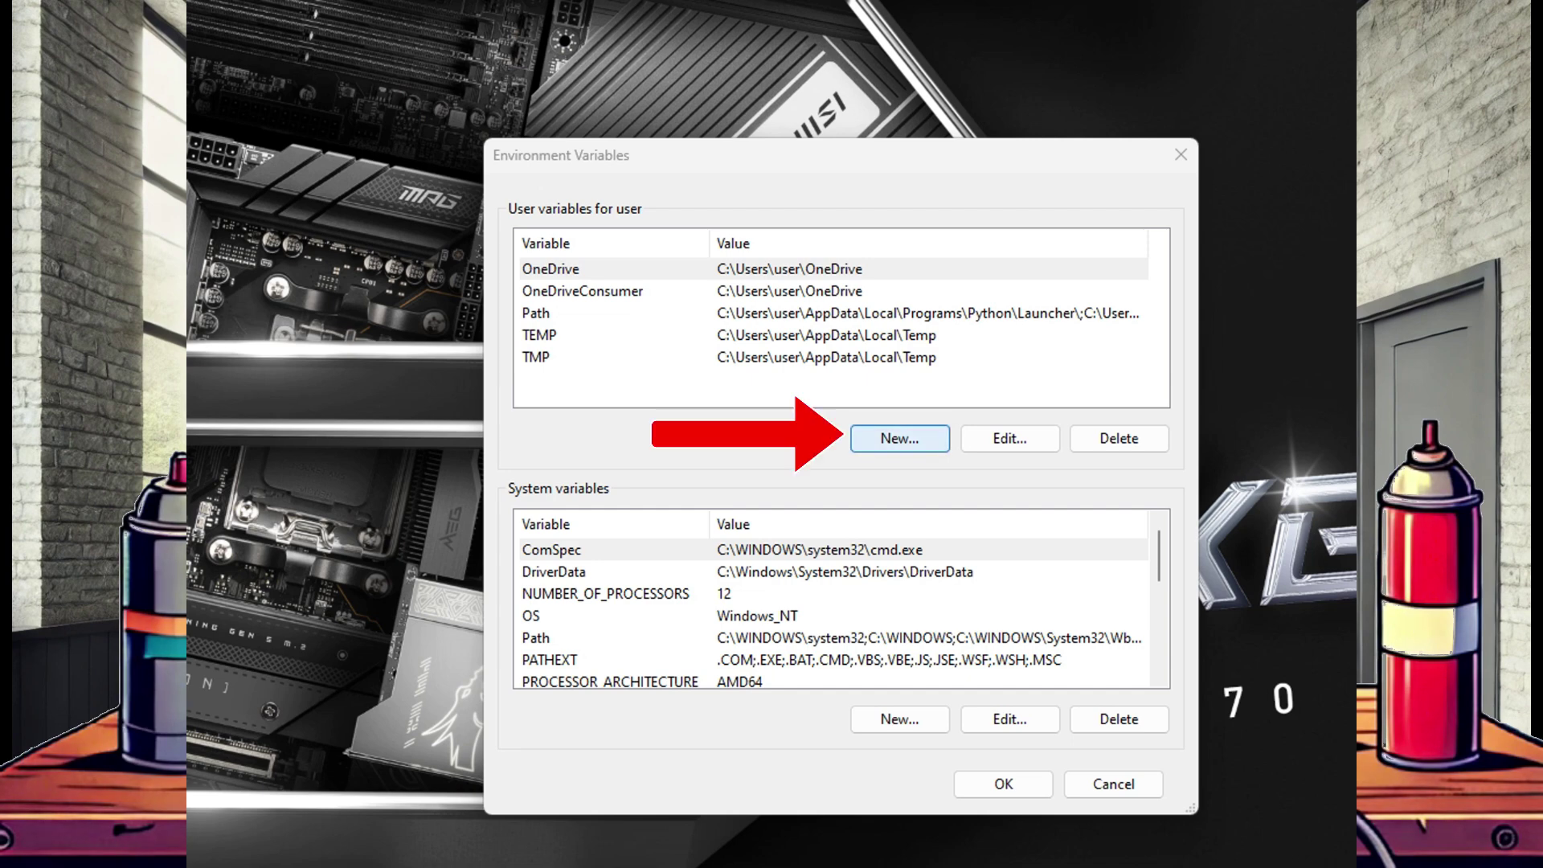
- Create a user environment variable named CRYPTOGRAPHY_OPENSSL_NO_LEGACY with the value 1
click(899, 438)
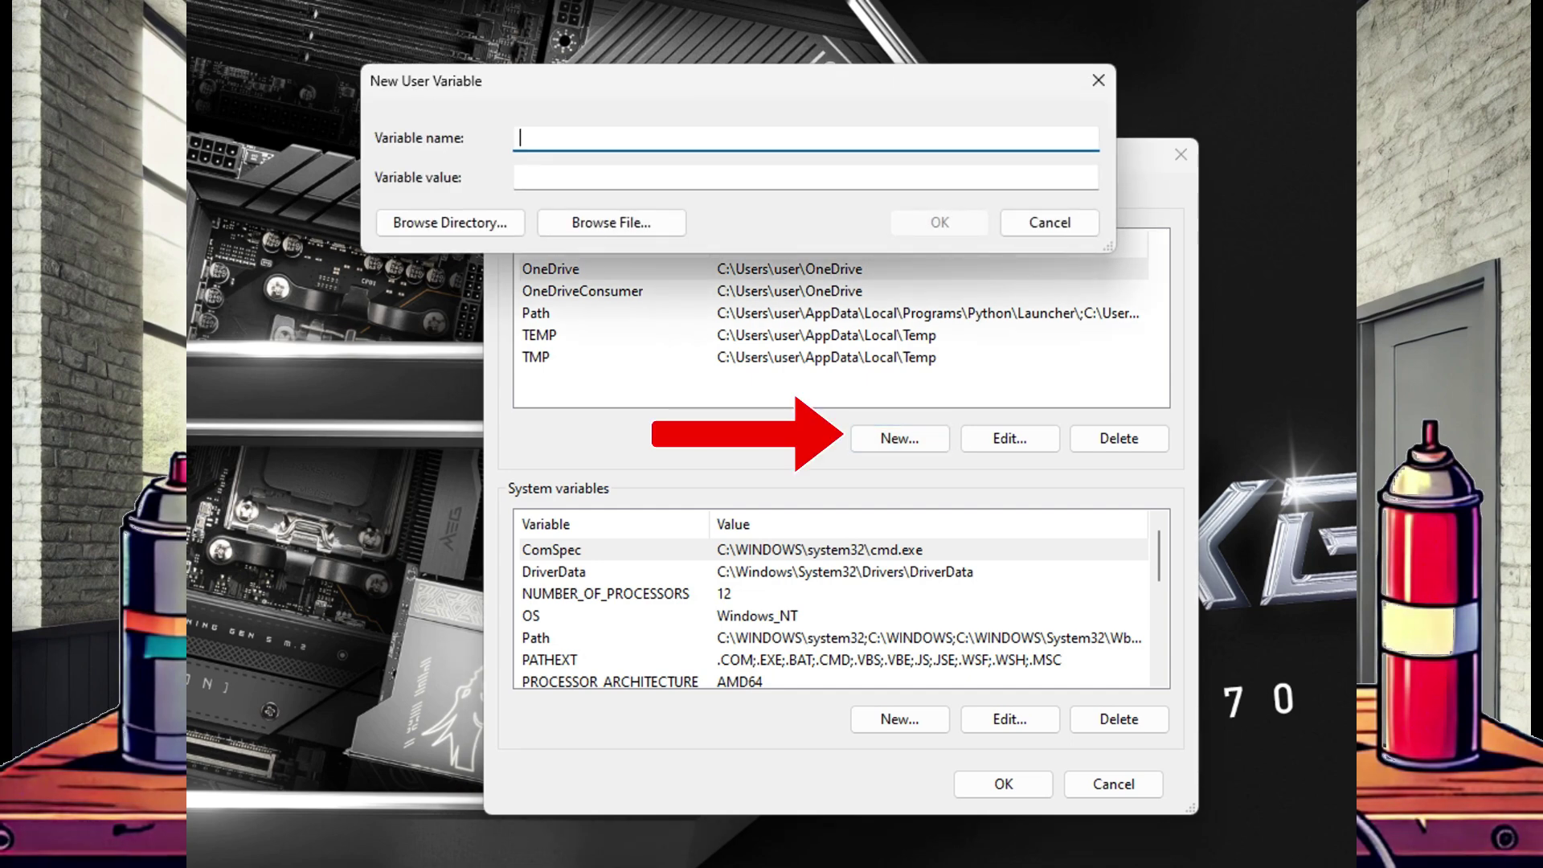
text(CRY)
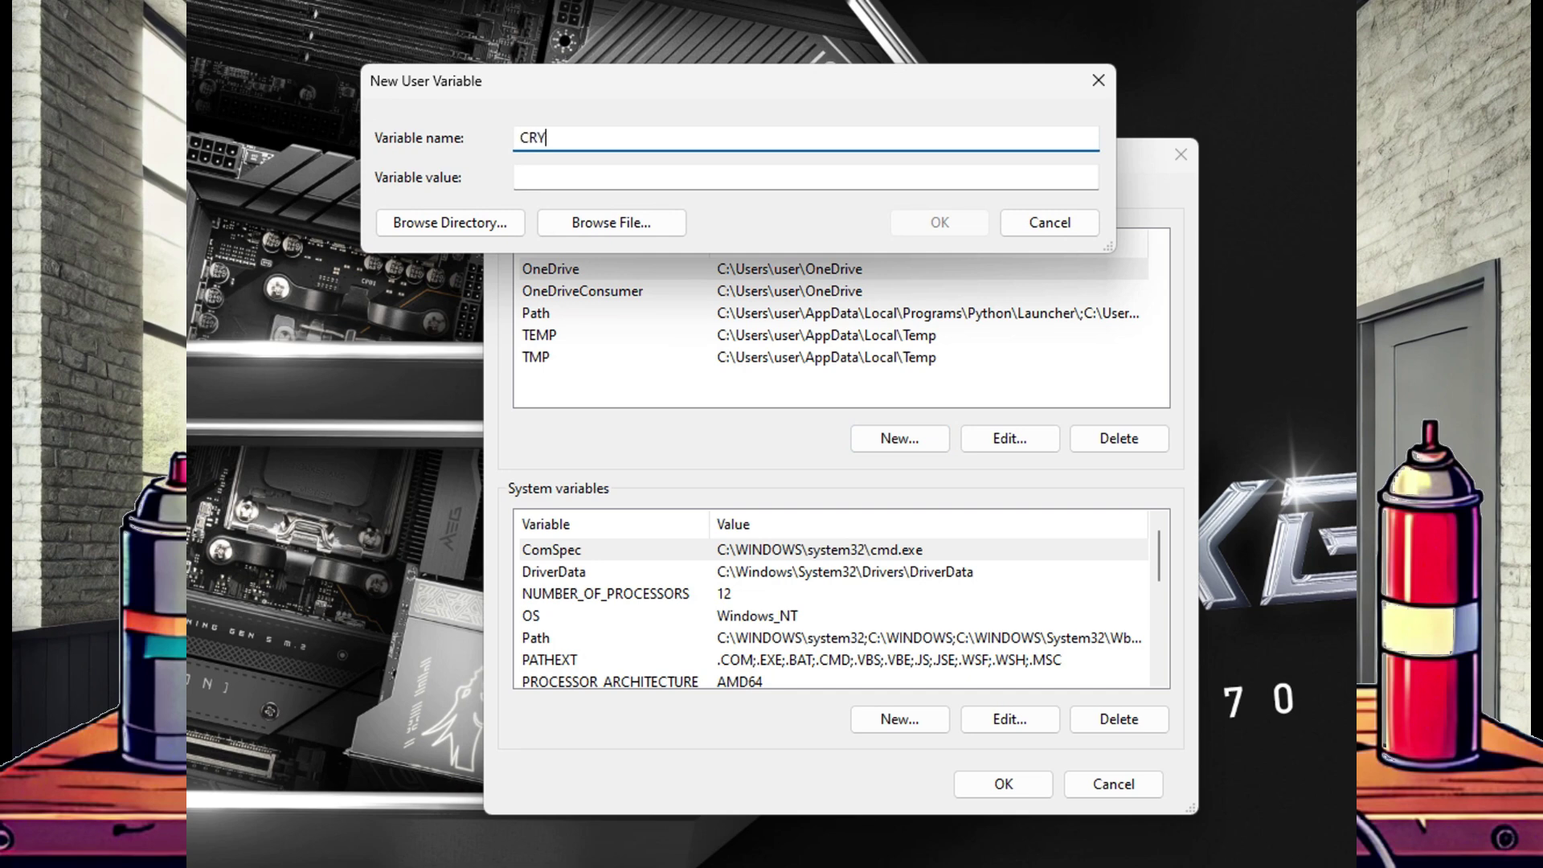
text(PTOGRAPHY_)
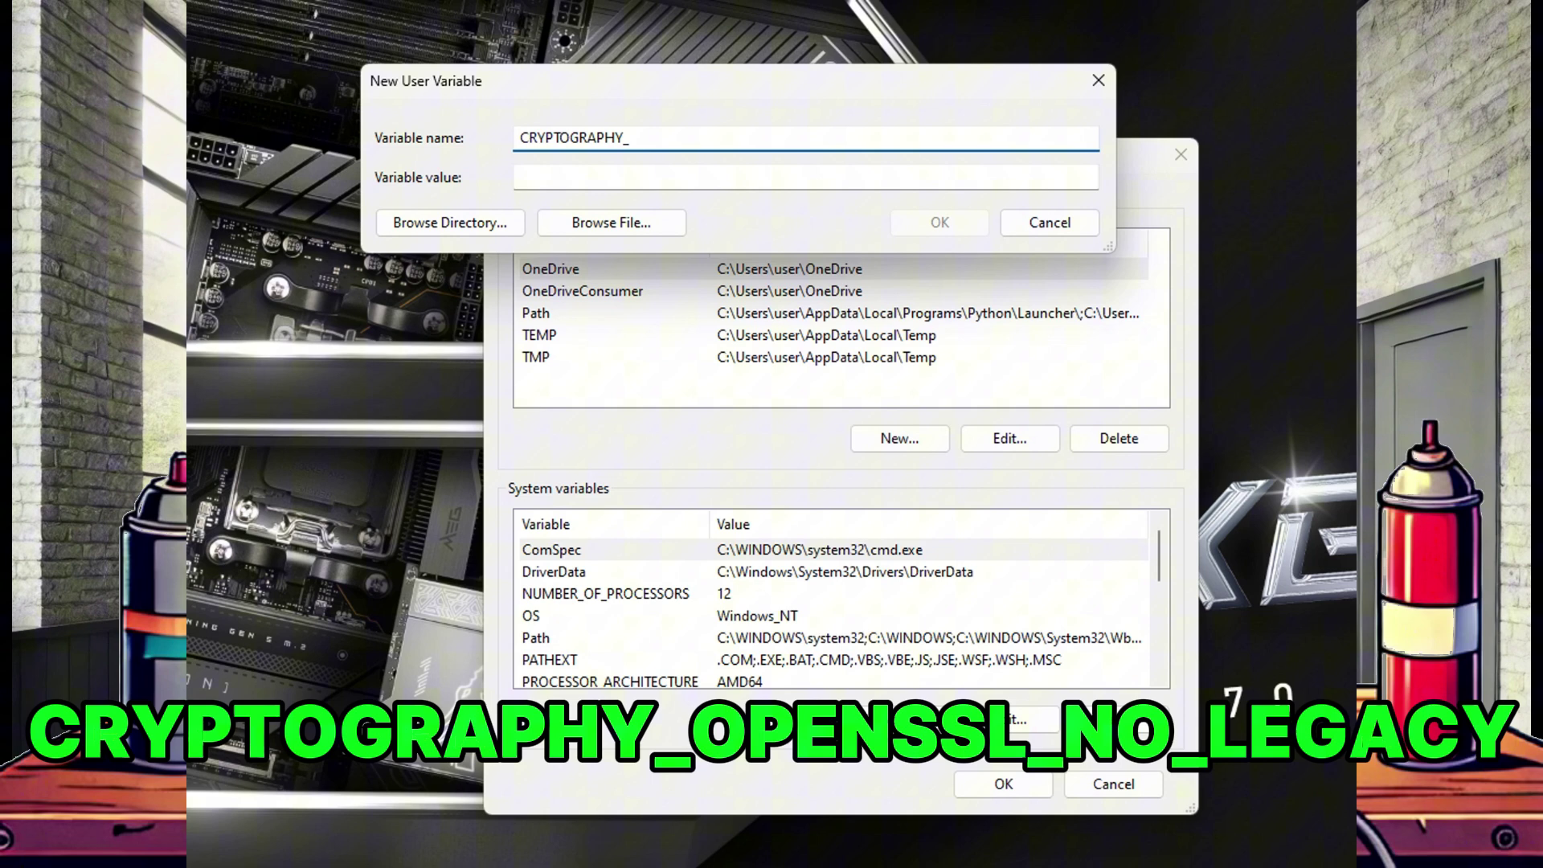
text(OPENSSL_NO_LEGACY)
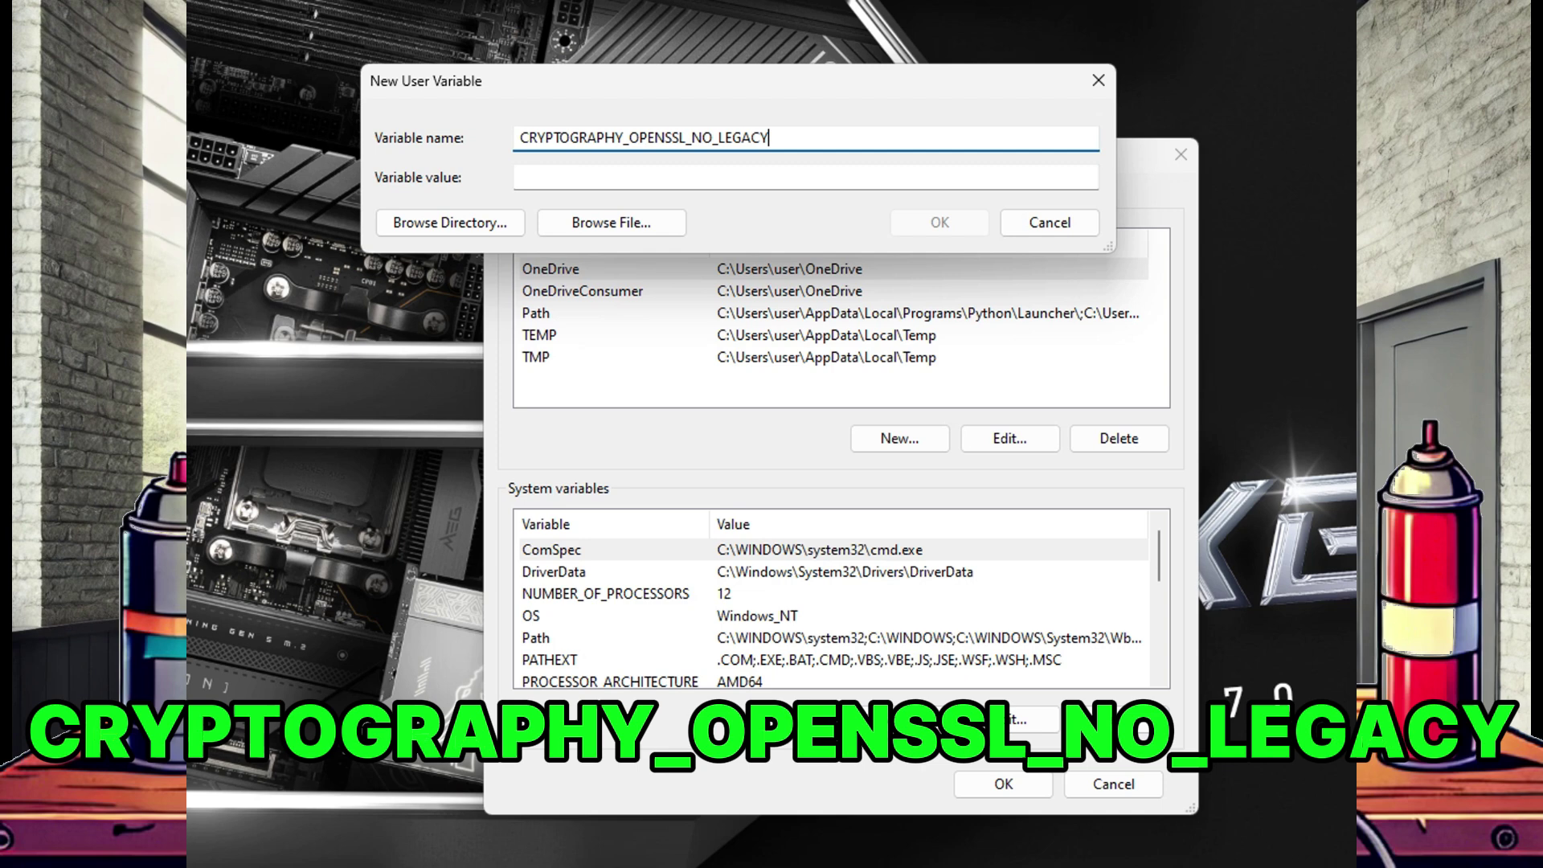
click(520, 177)
text(1)
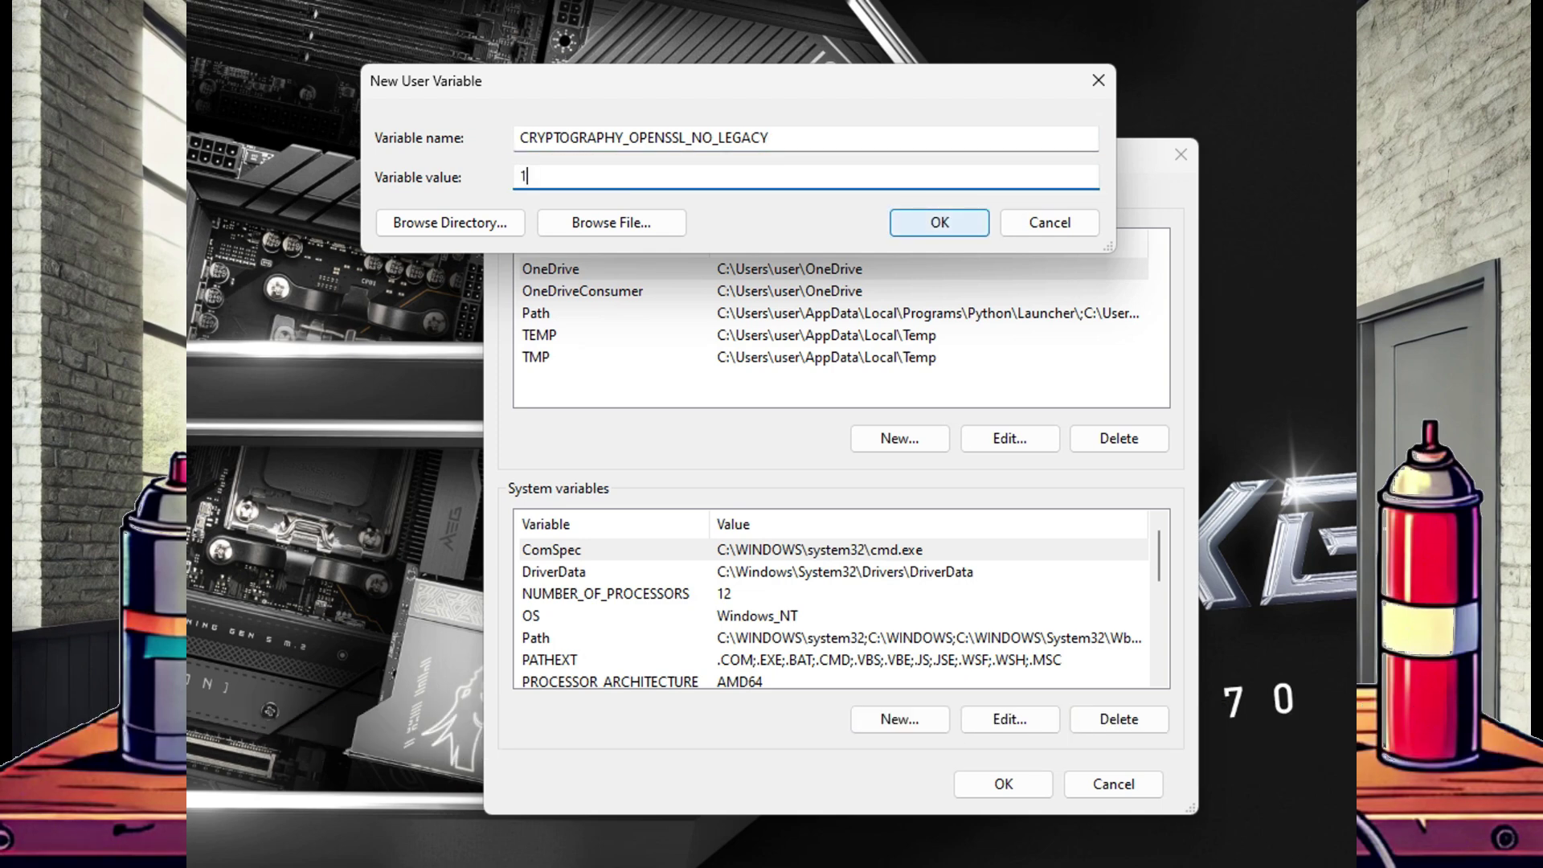
click(939, 222)
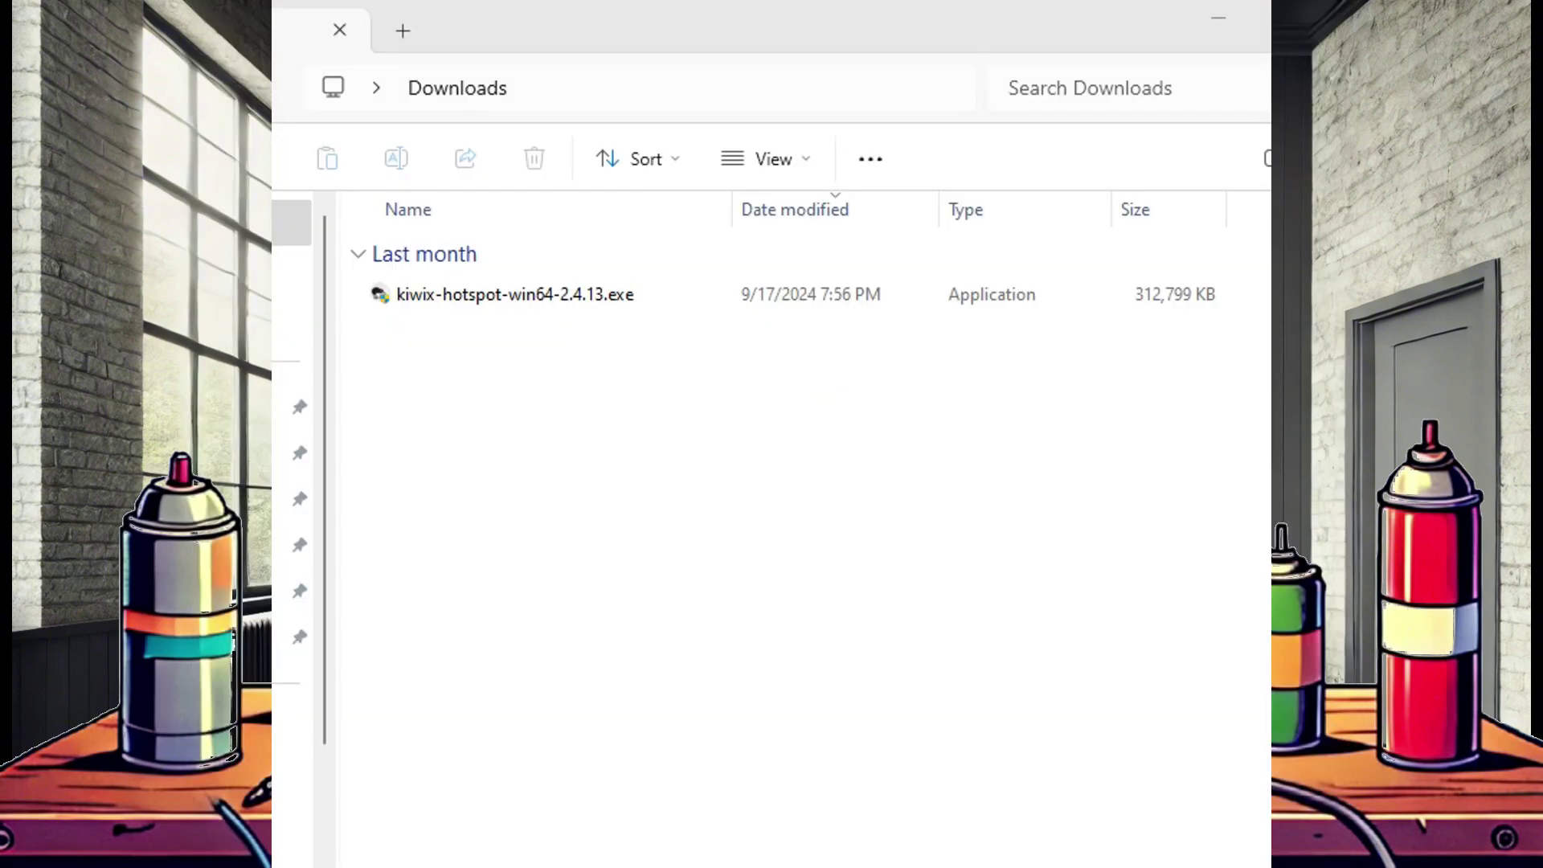
- Run kiwix-hotspot-win64-2.4.13.exe from the Downloads folder as administrator
click(514, 294)
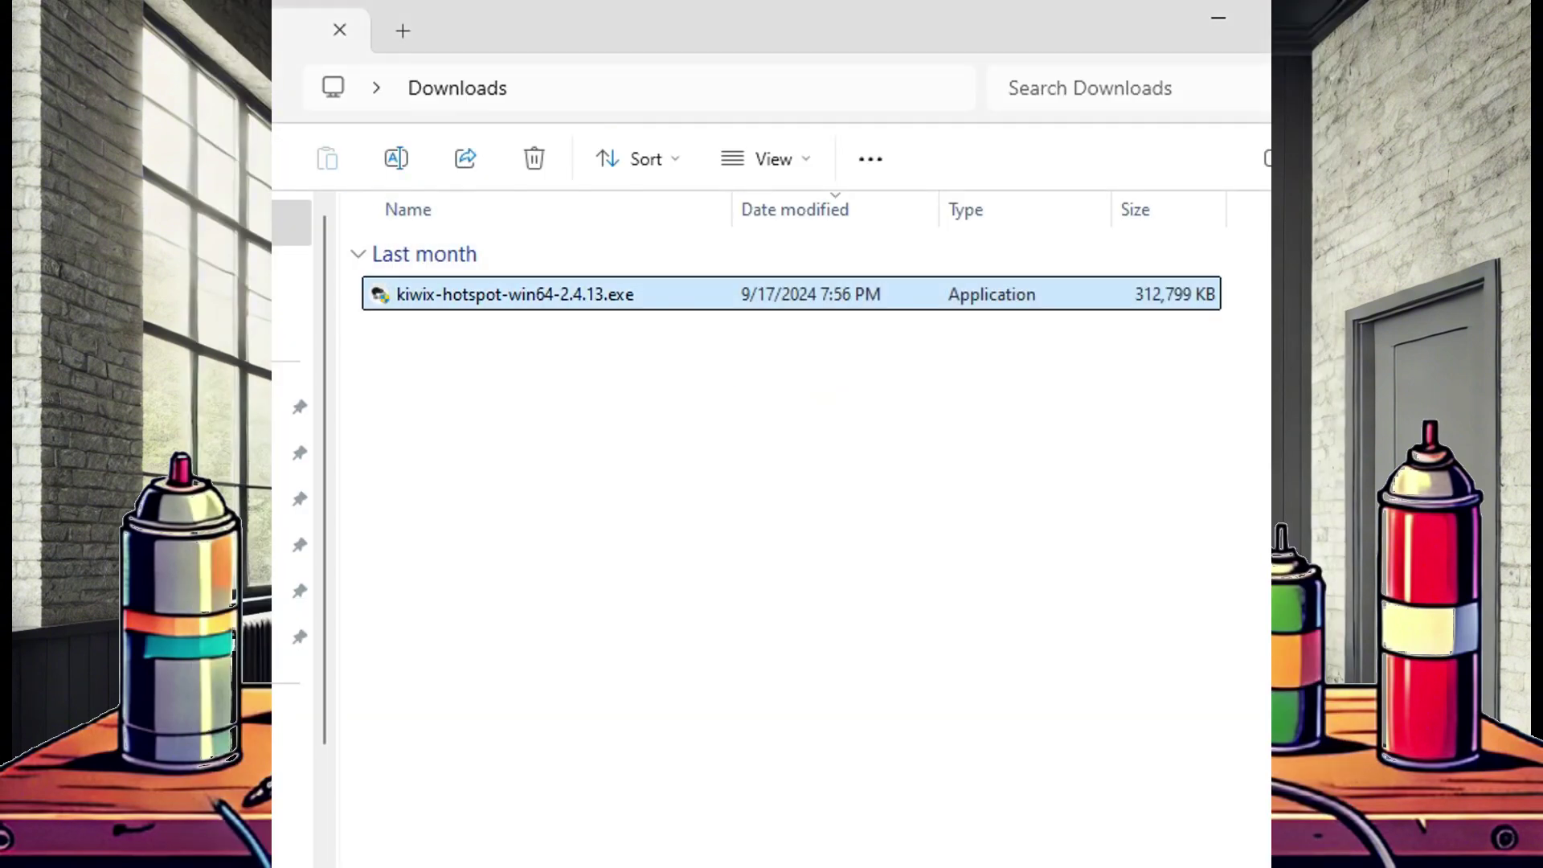
right_click(577, 293)
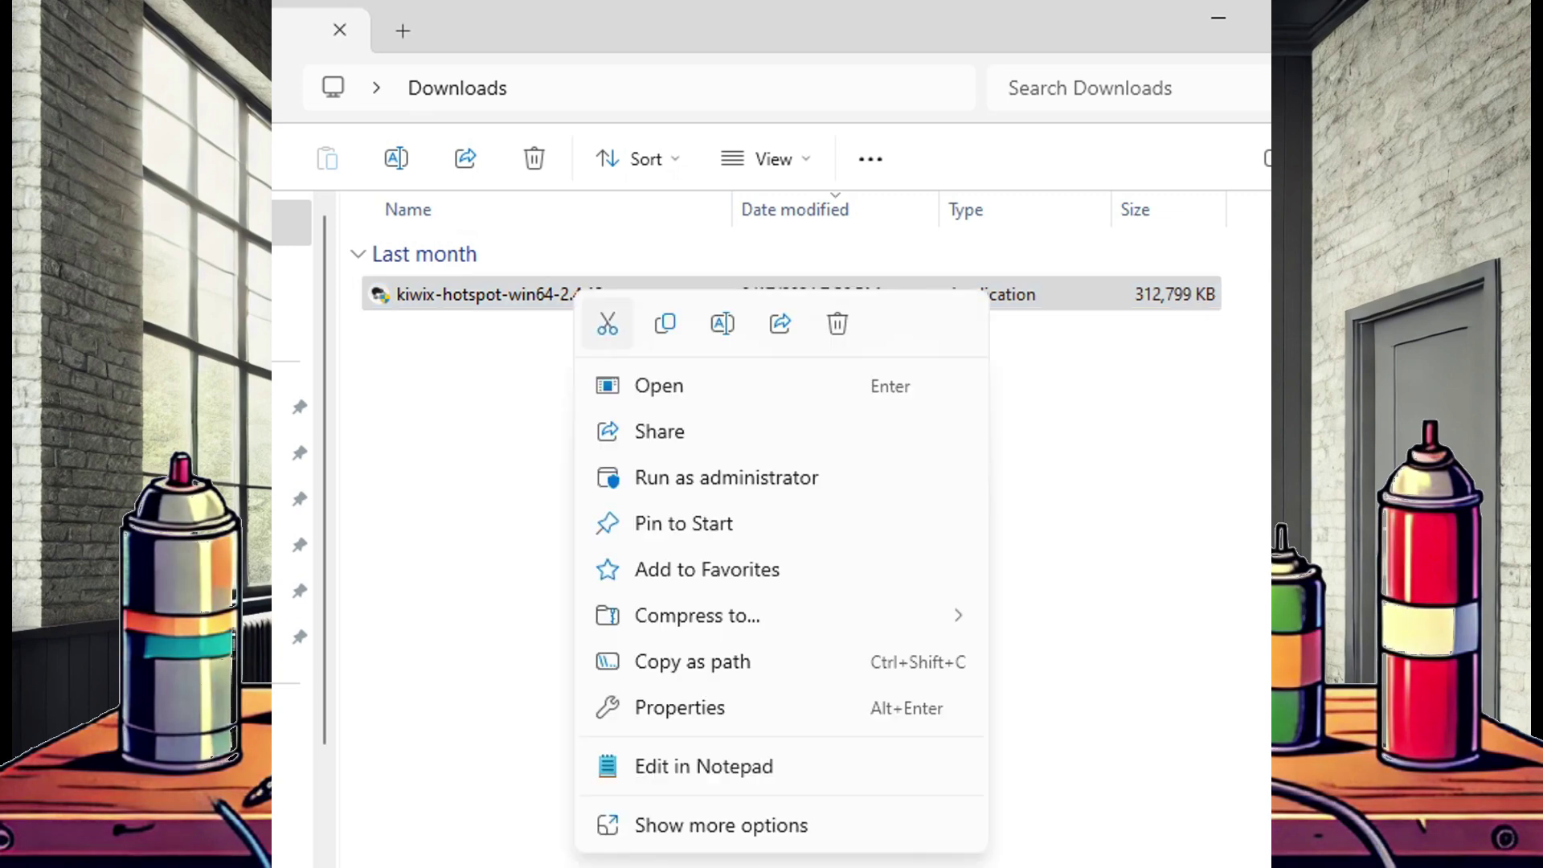
click(727, 478)
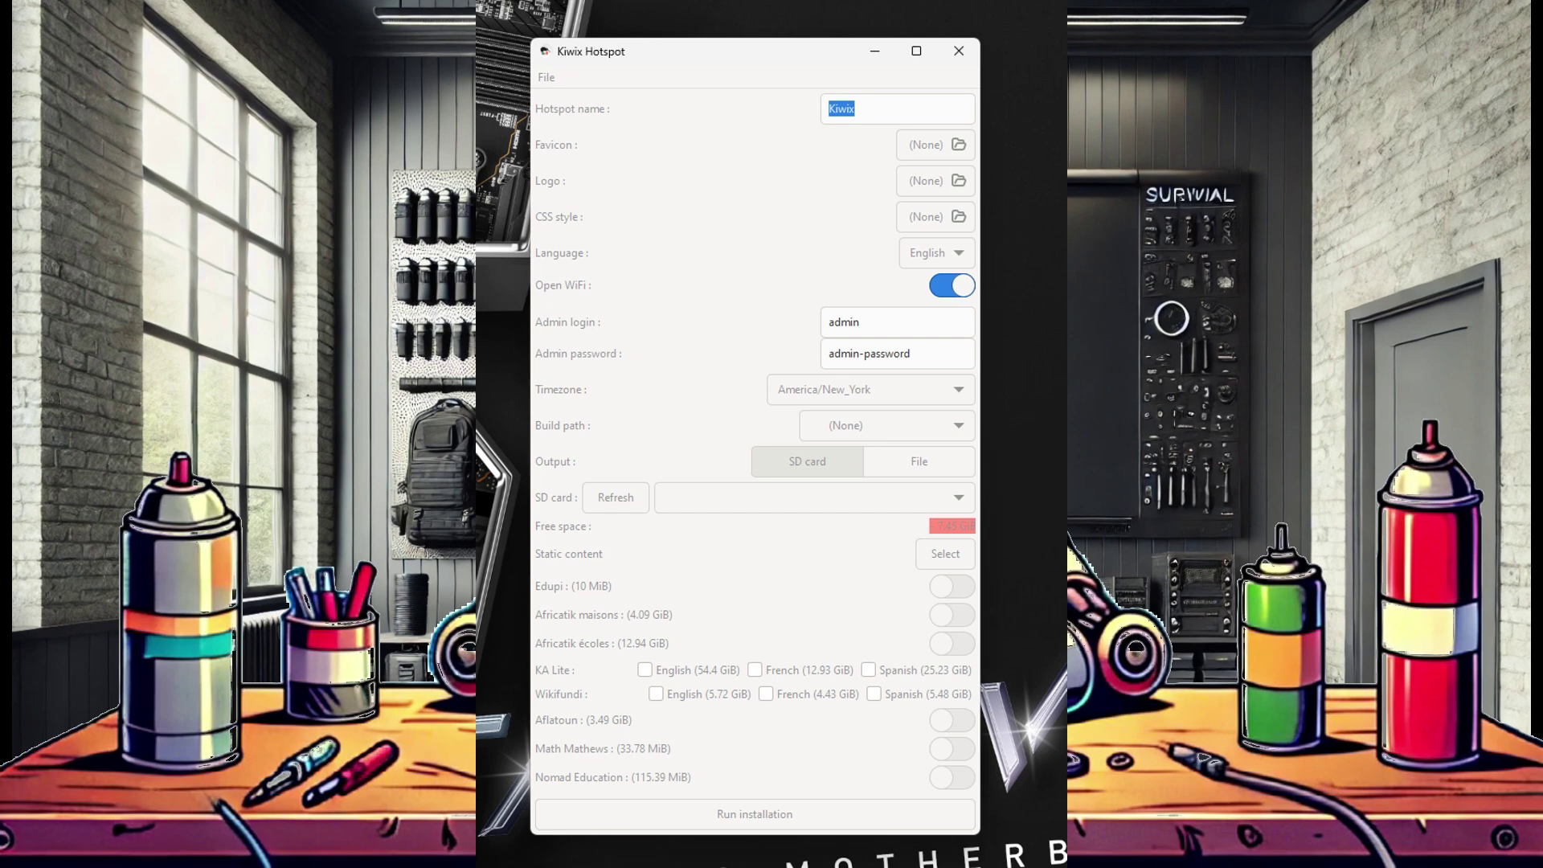
- Test the connection to the Kiwix server with the proxy settings left blank
key(alt+f)
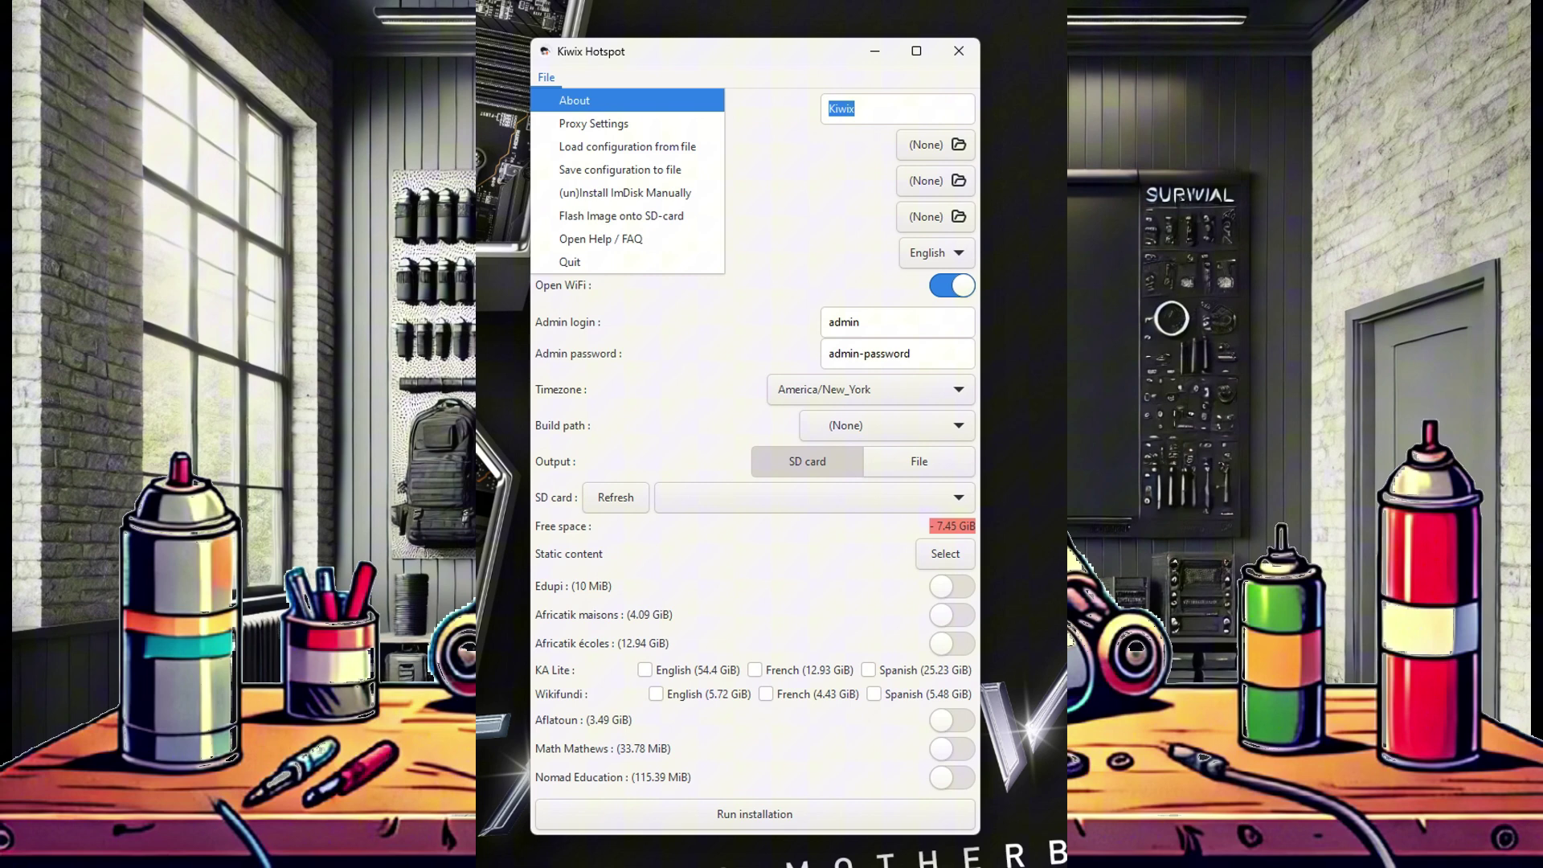
key(Down)
key(Return)
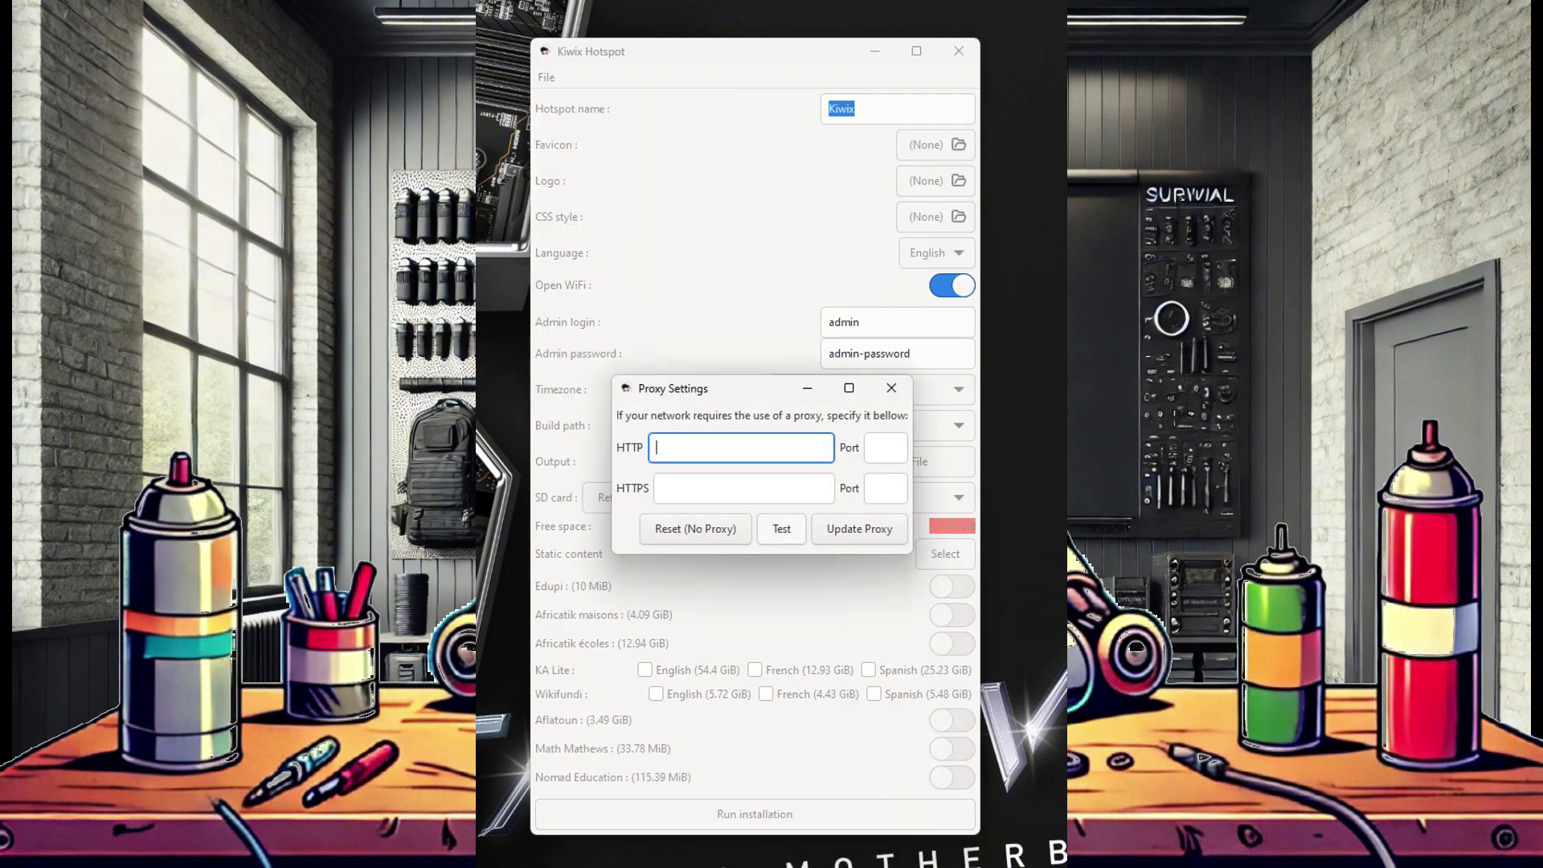
click(781, 528)
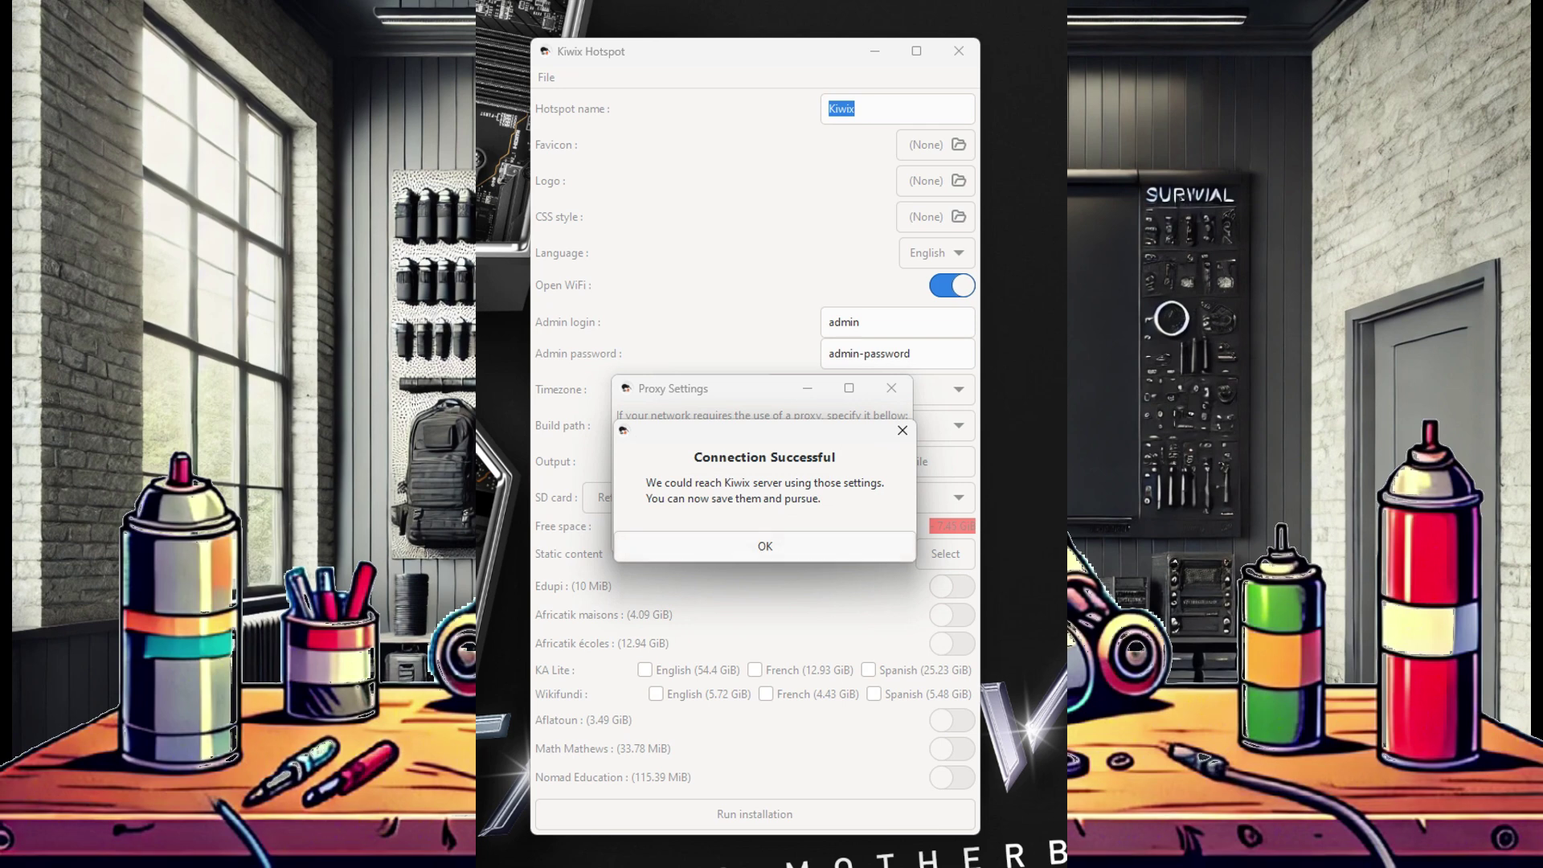
key(Return)
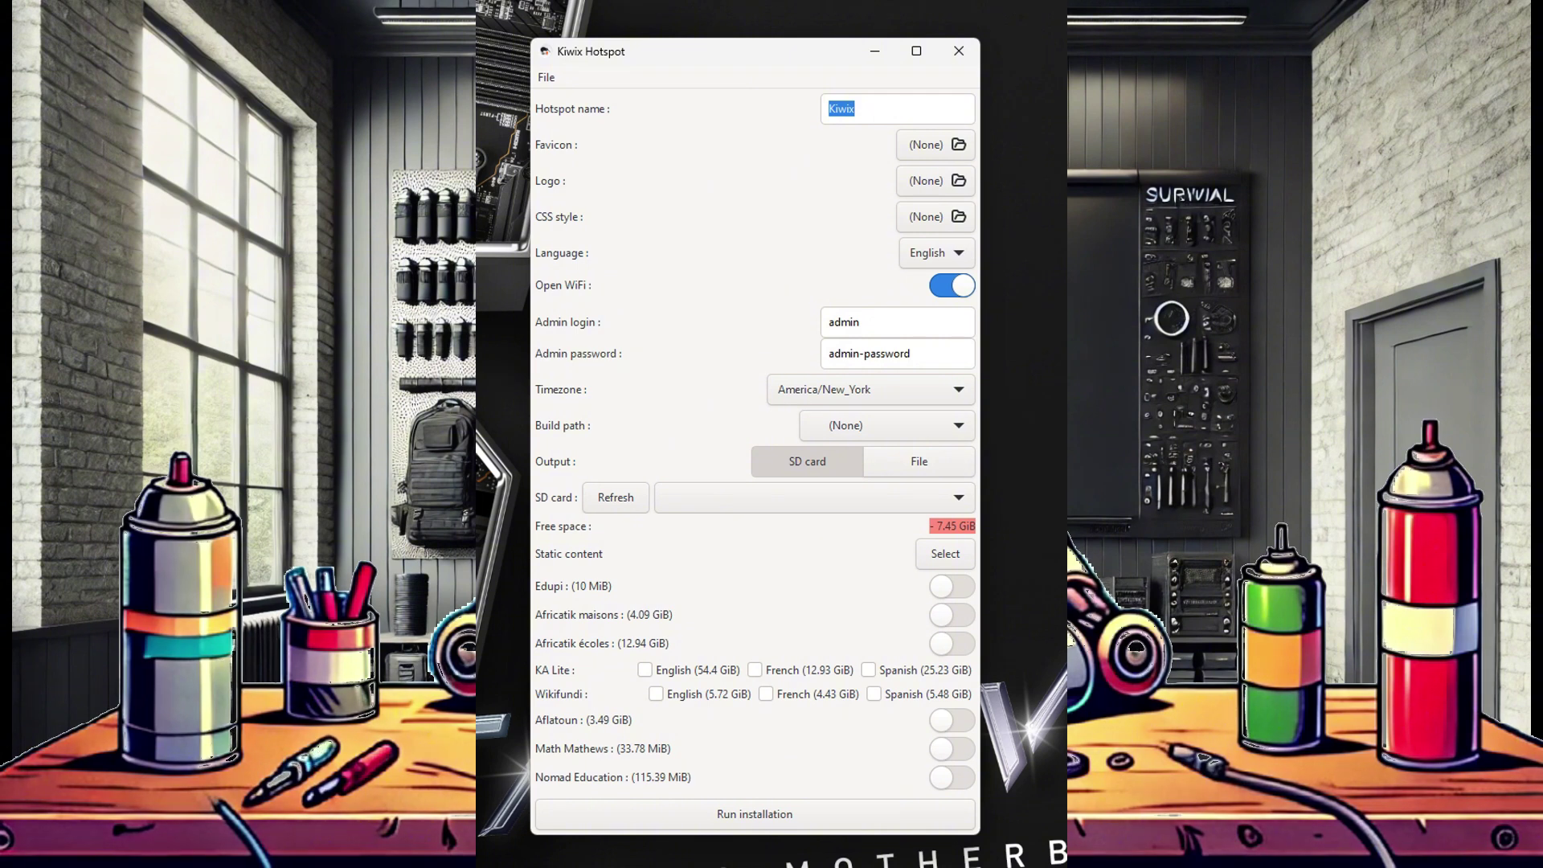
- Name the hotspot Outpost and choose pi.png as its favicon
text(O)
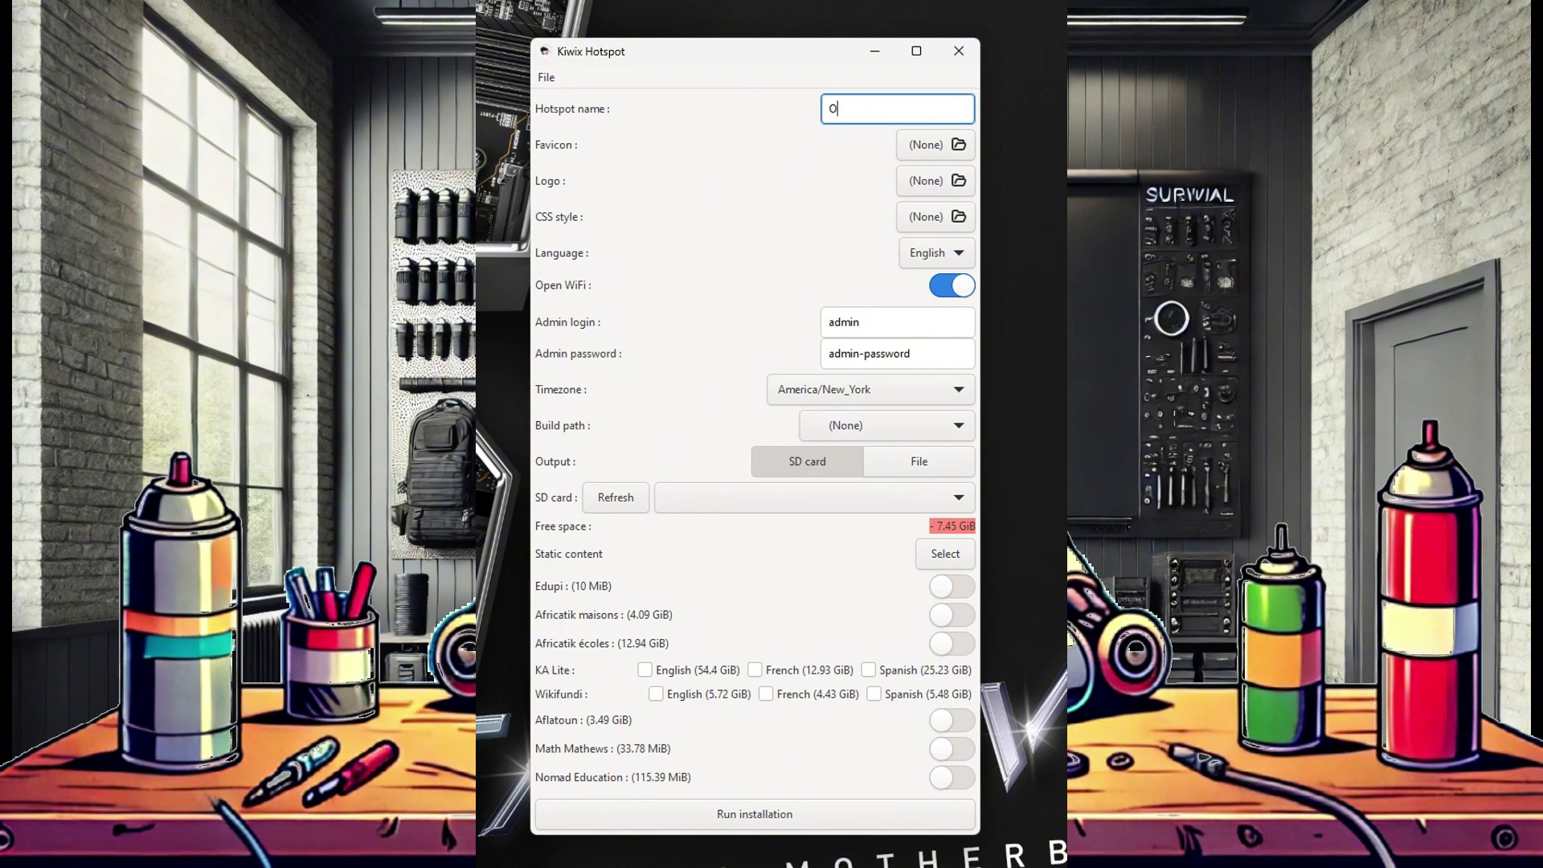
text(utpost)
click(936, 144)
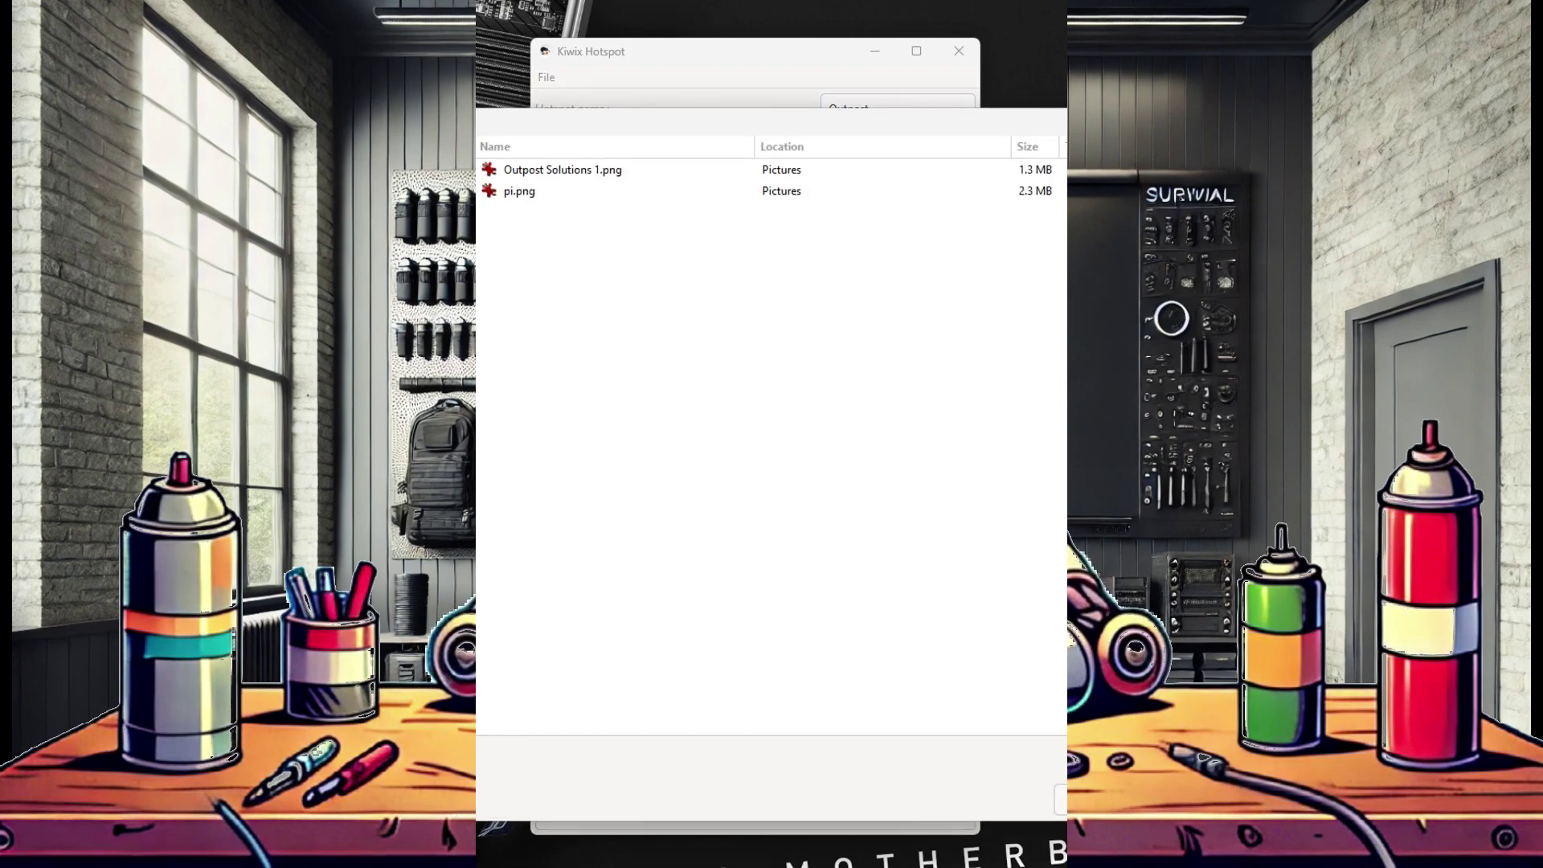
click(519, 191)
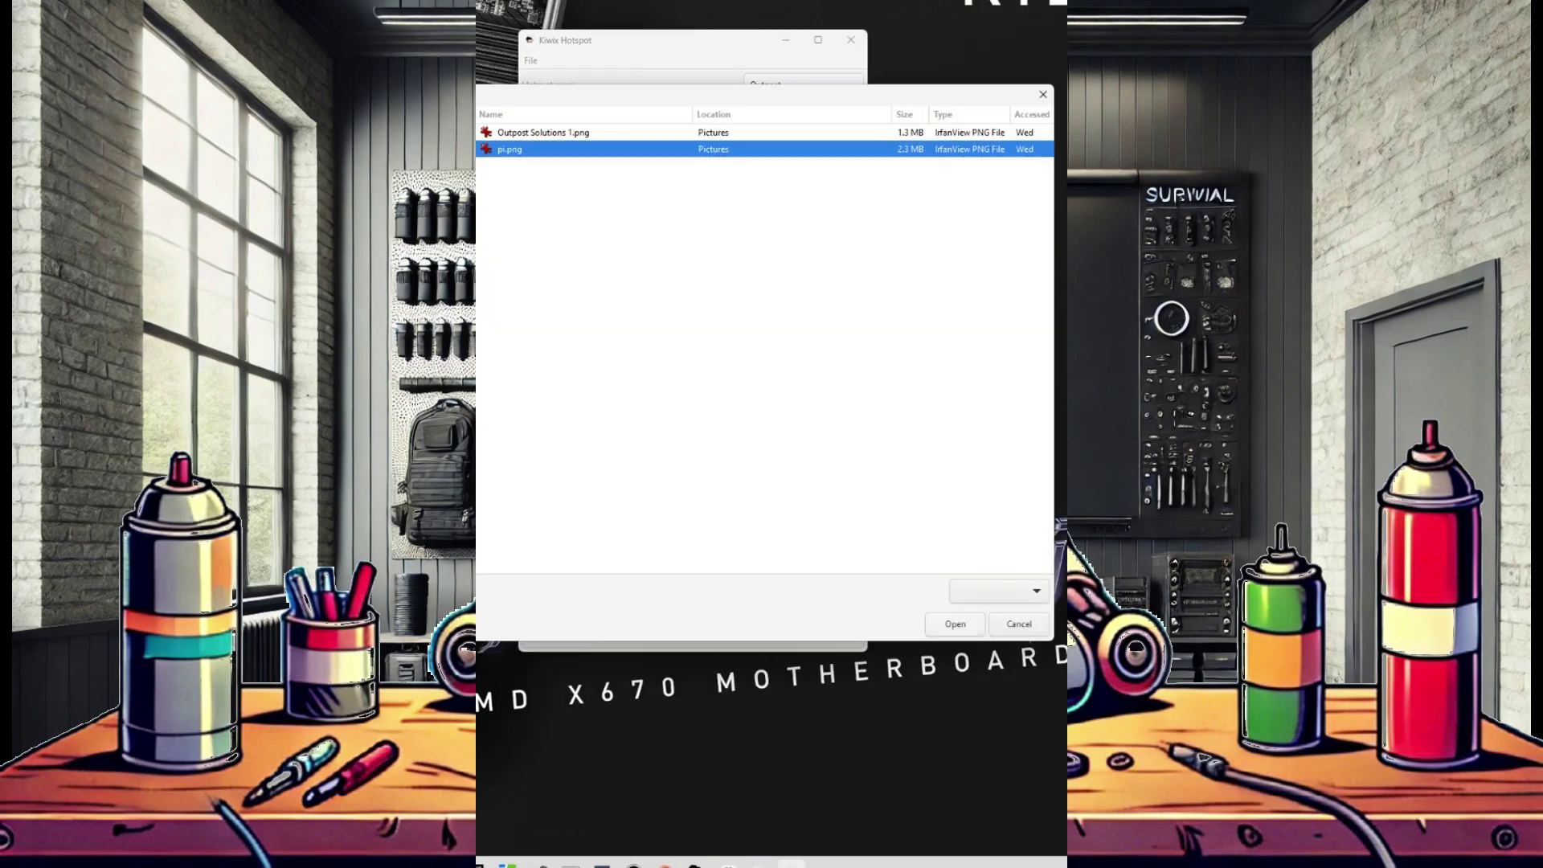
key(Return)
- Choose Outpost Solutions 1.png as the hotspot's logo
click(811, 172)
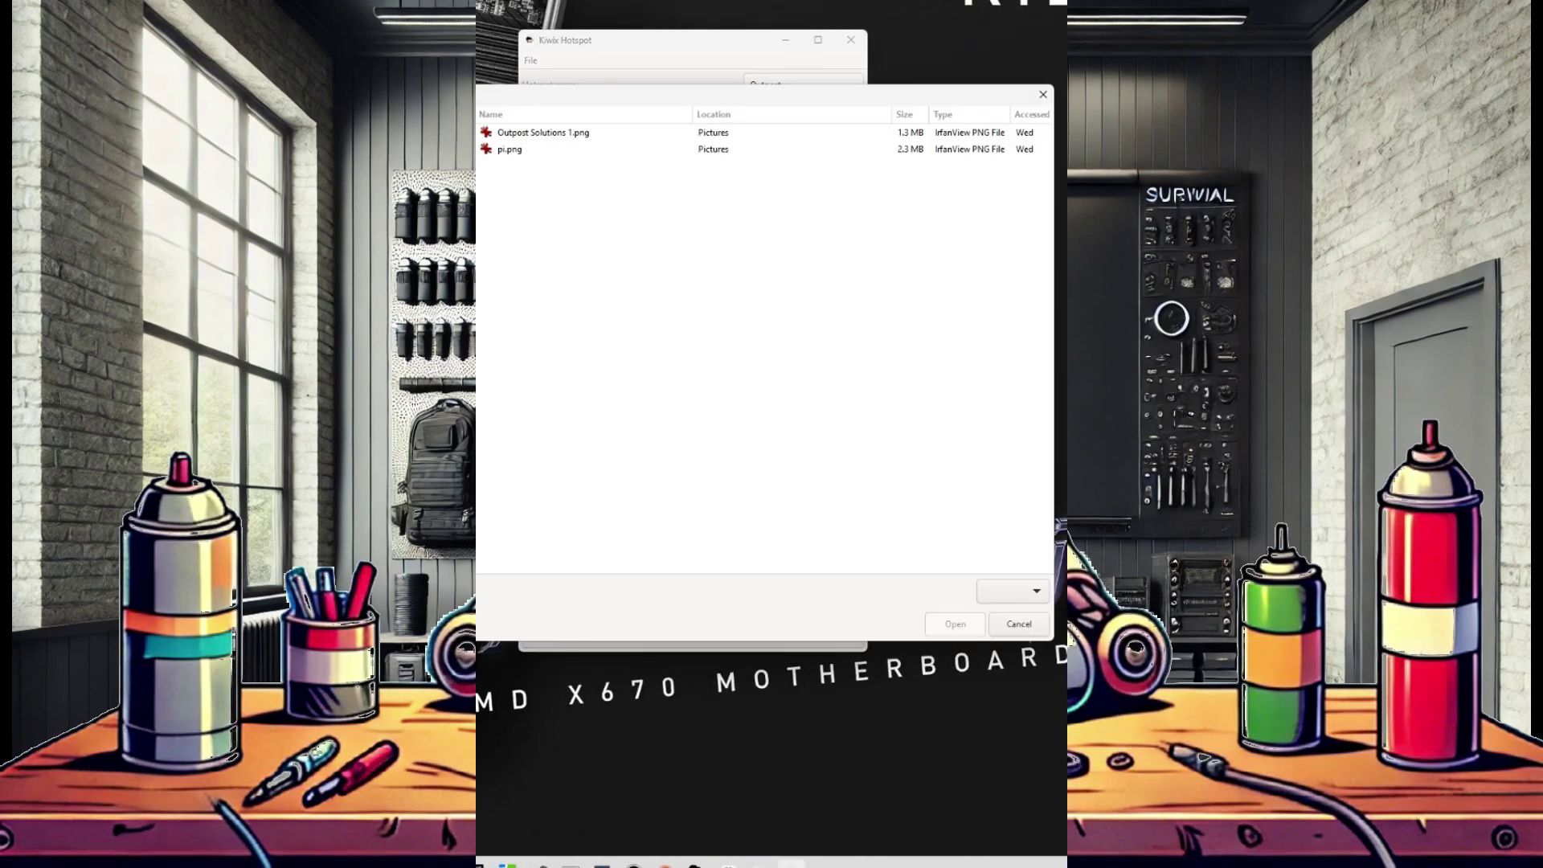
click(543, 131)
key(Return)
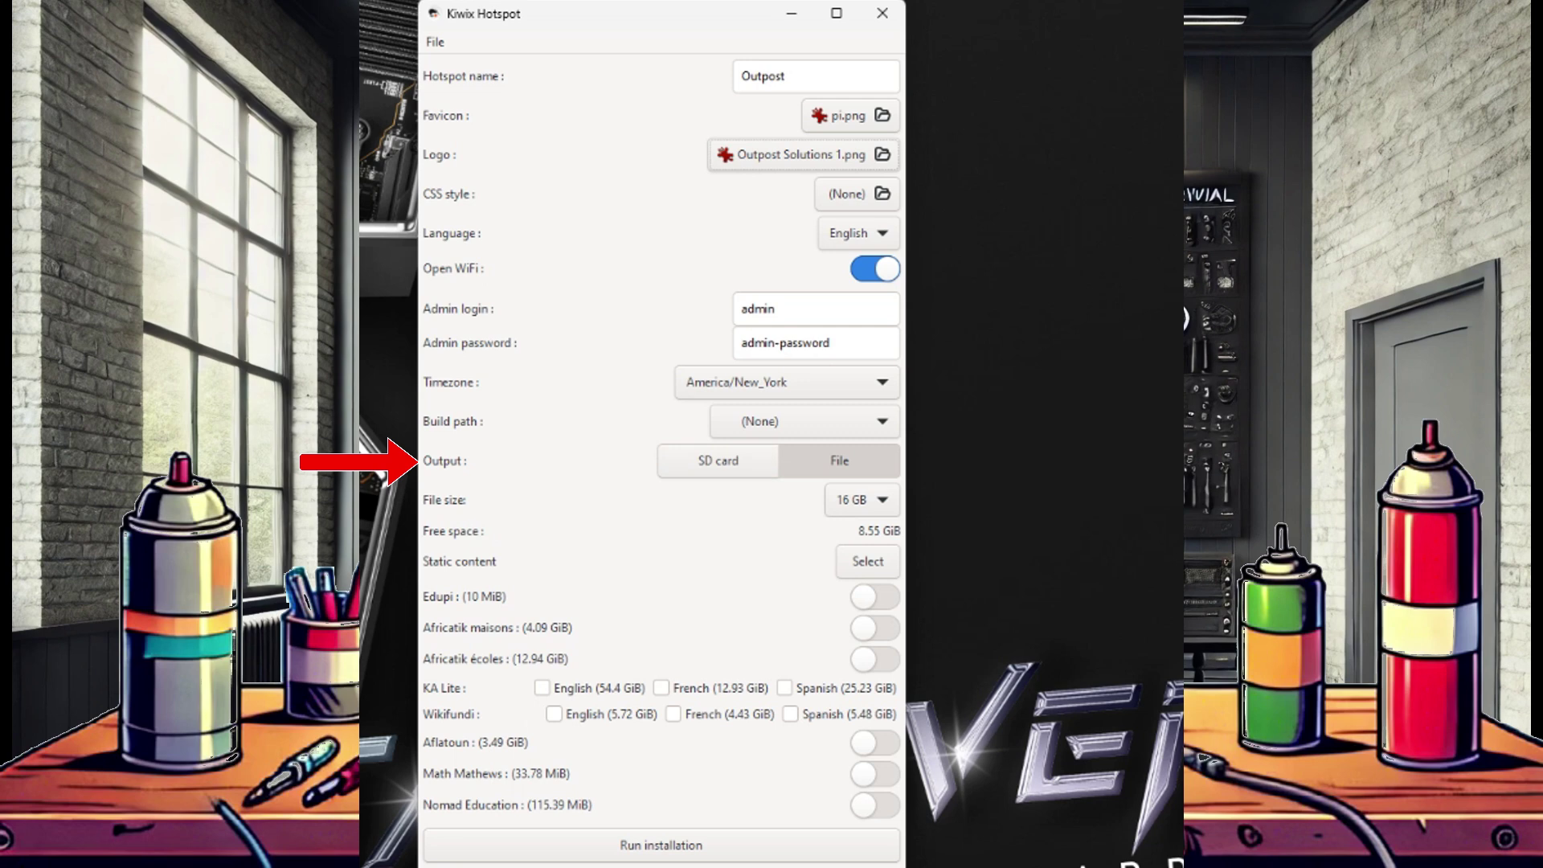
- Set the output image's file size to 256 GB and open the static content selection
click(861, 499)
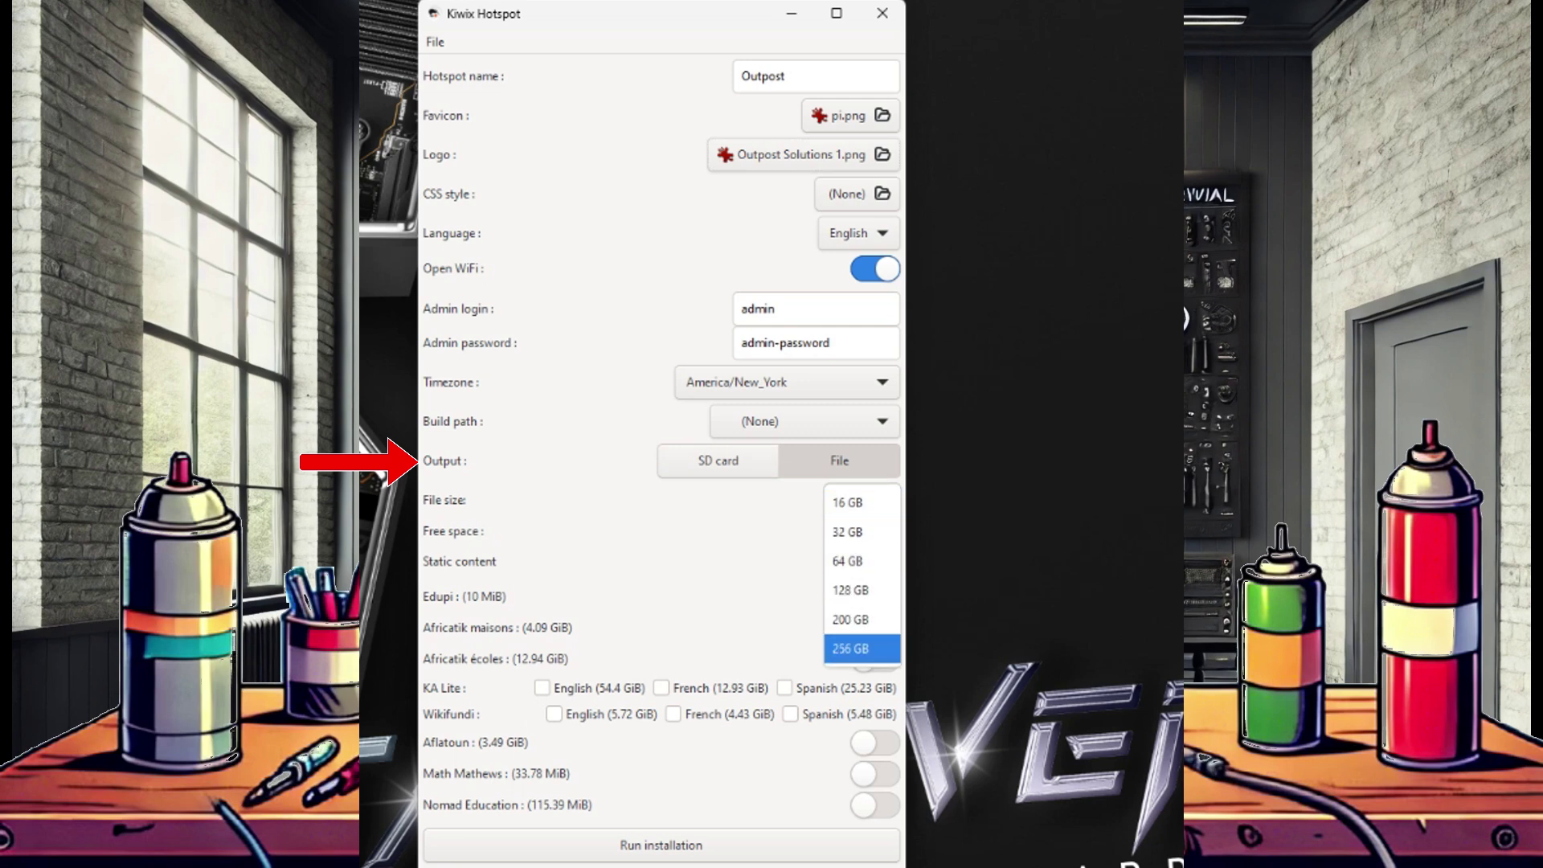
key(Return)
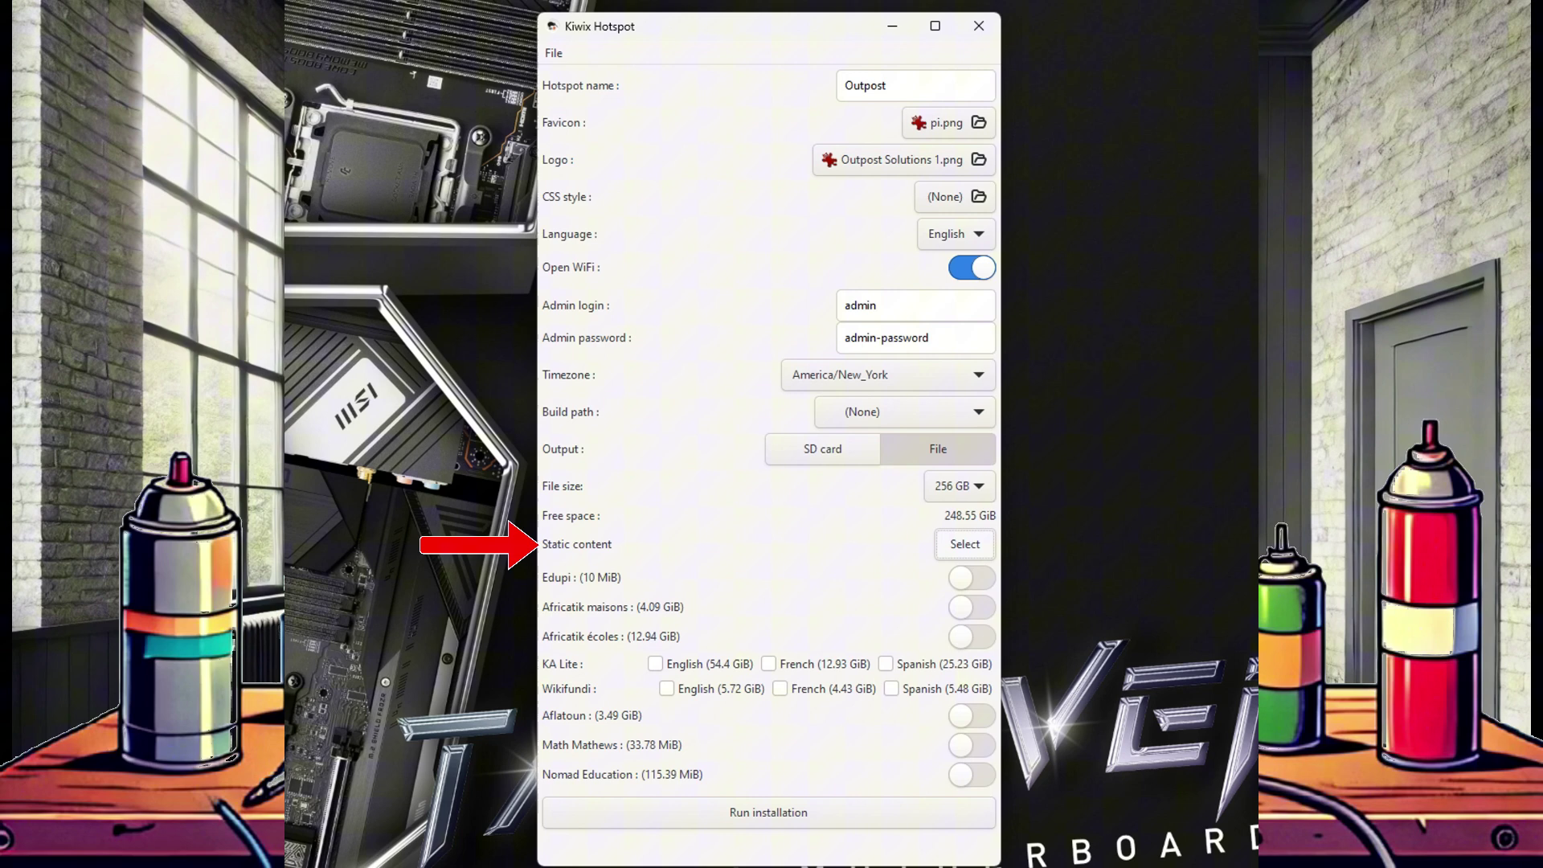
key(Return)
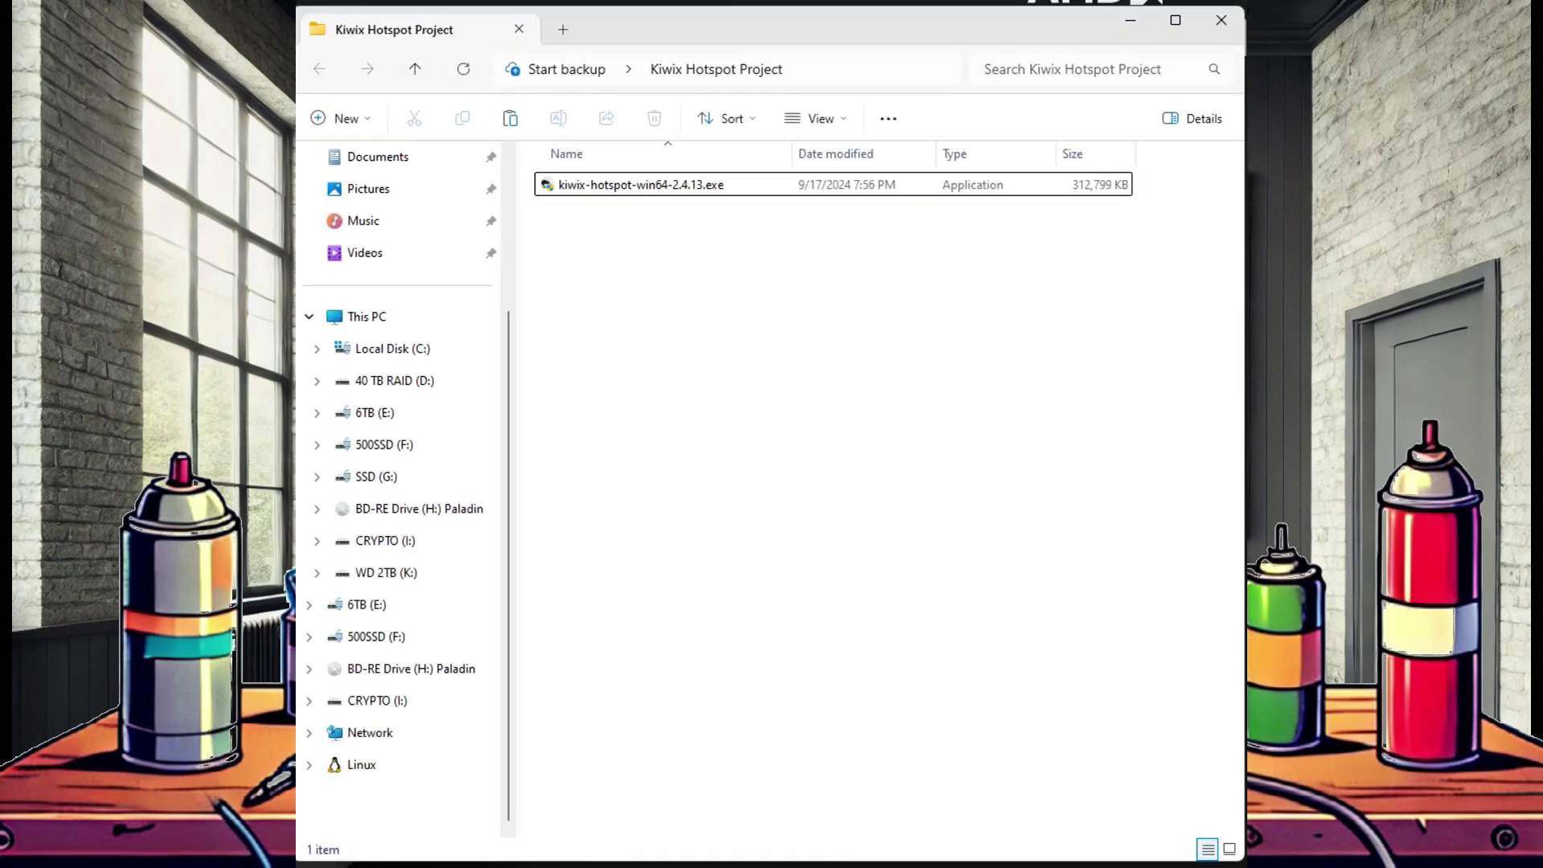
- Extract kiwix-hotspot-win64-2.4.13.exe with 7-Zip directly into the Kiwix Hotspot Project folder
click(640, 184)
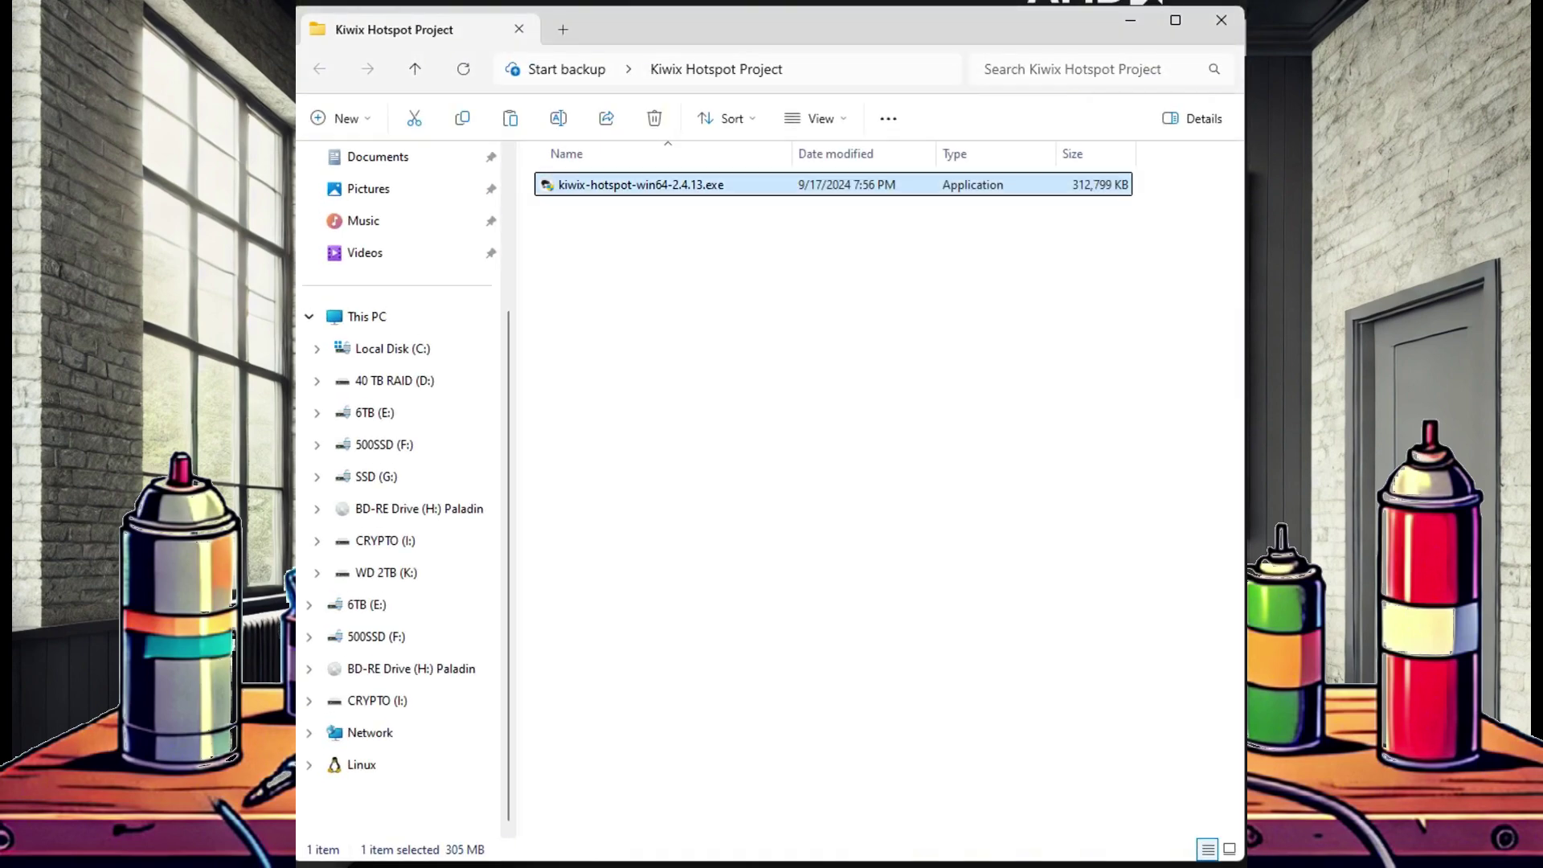
right_click(691, 185)
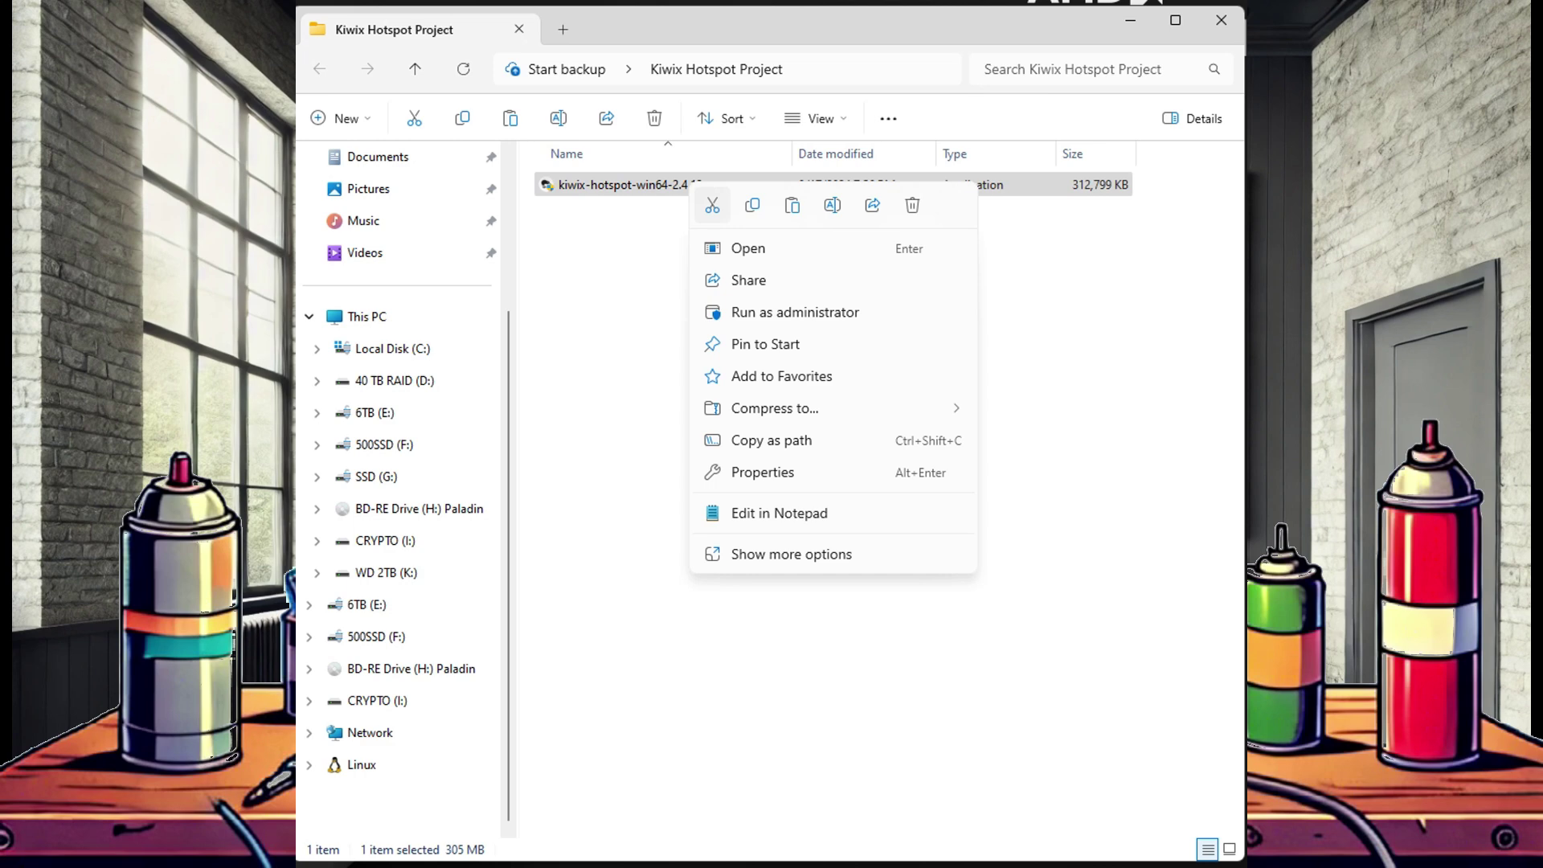
click(792, 554)
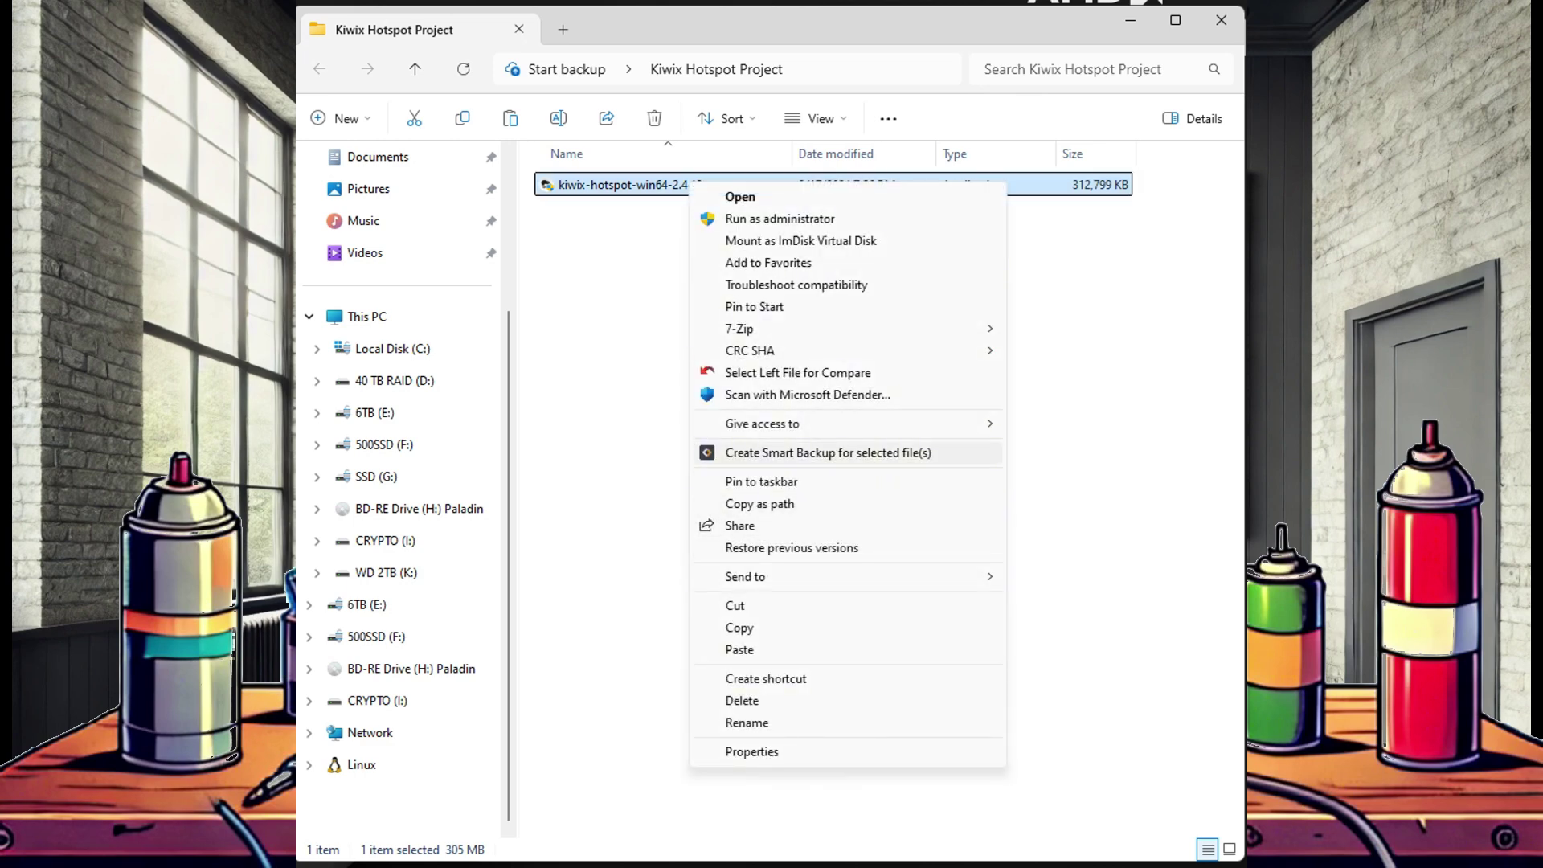
mouse_move(803, 329)
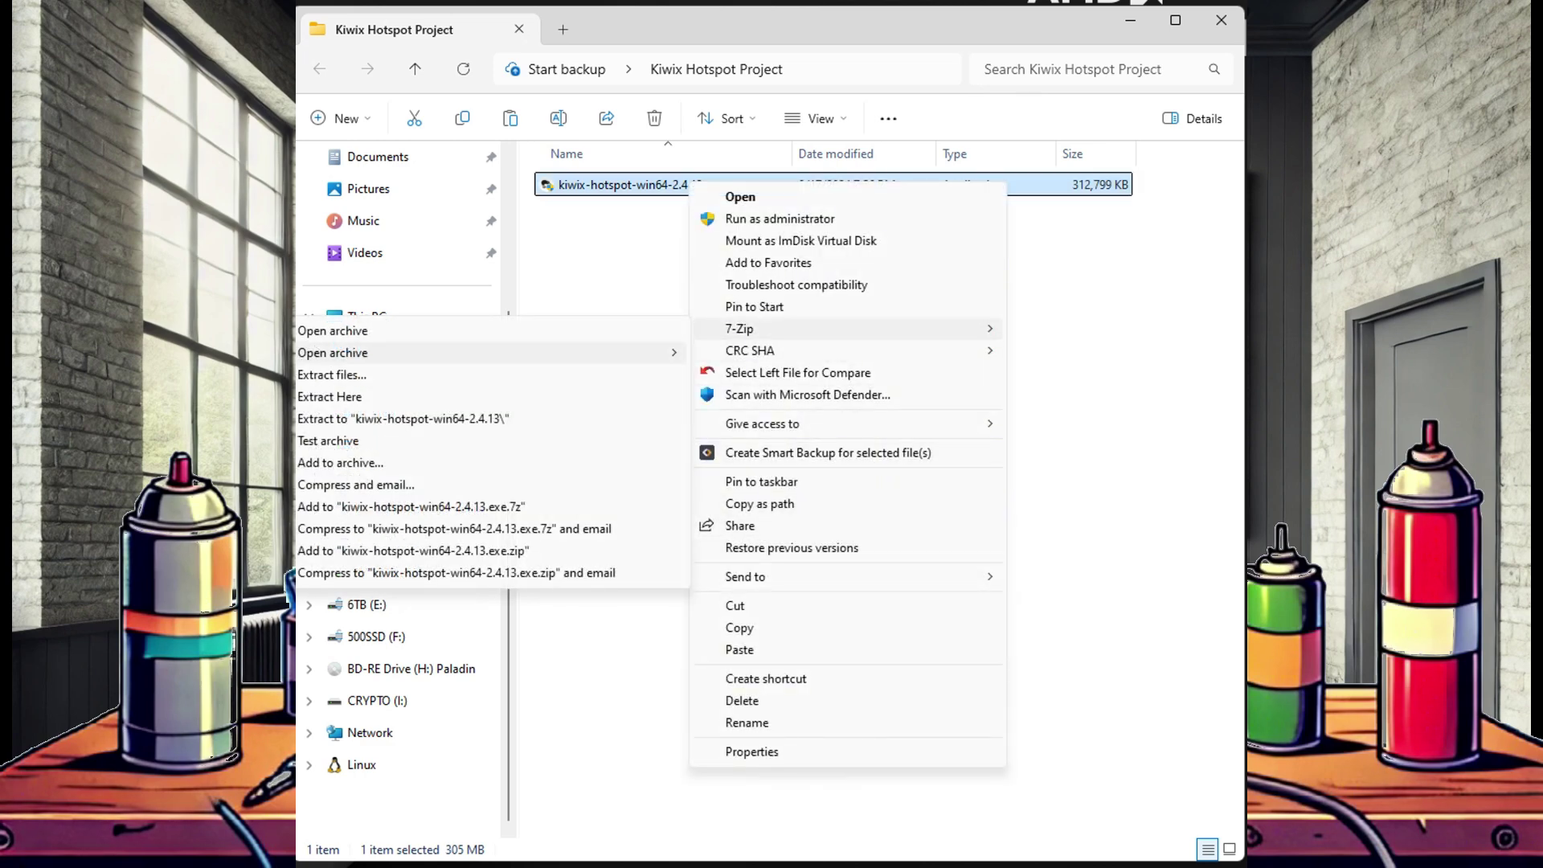
click(329, 396)
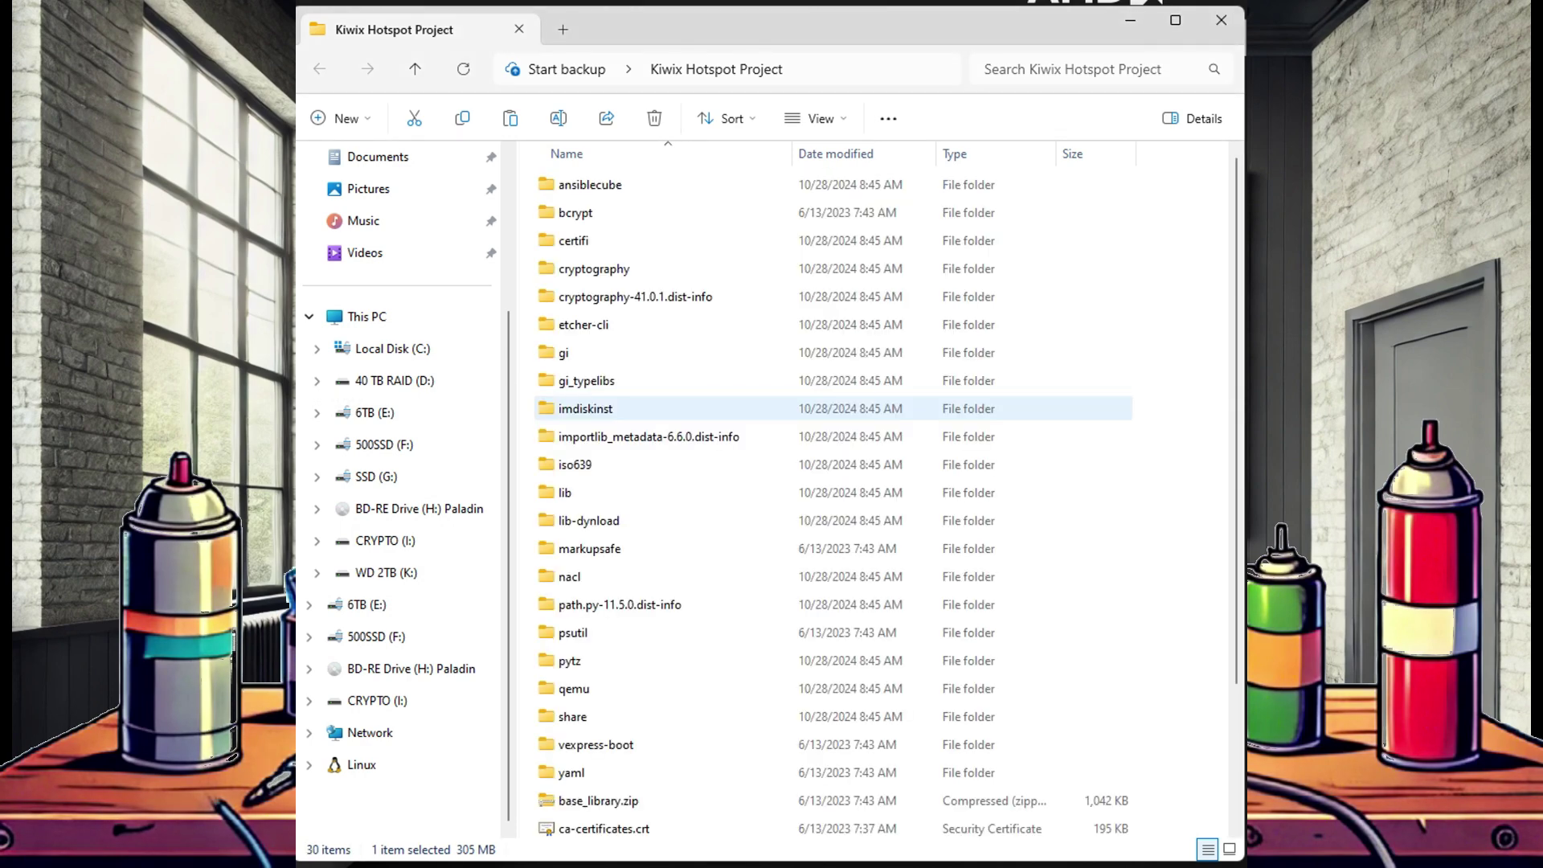
- Run launcher.exe from the Kiwix Hotspot Project folder as administrator
scroll(679, 410, down, 2)
scroll(667, 410, down, 5)
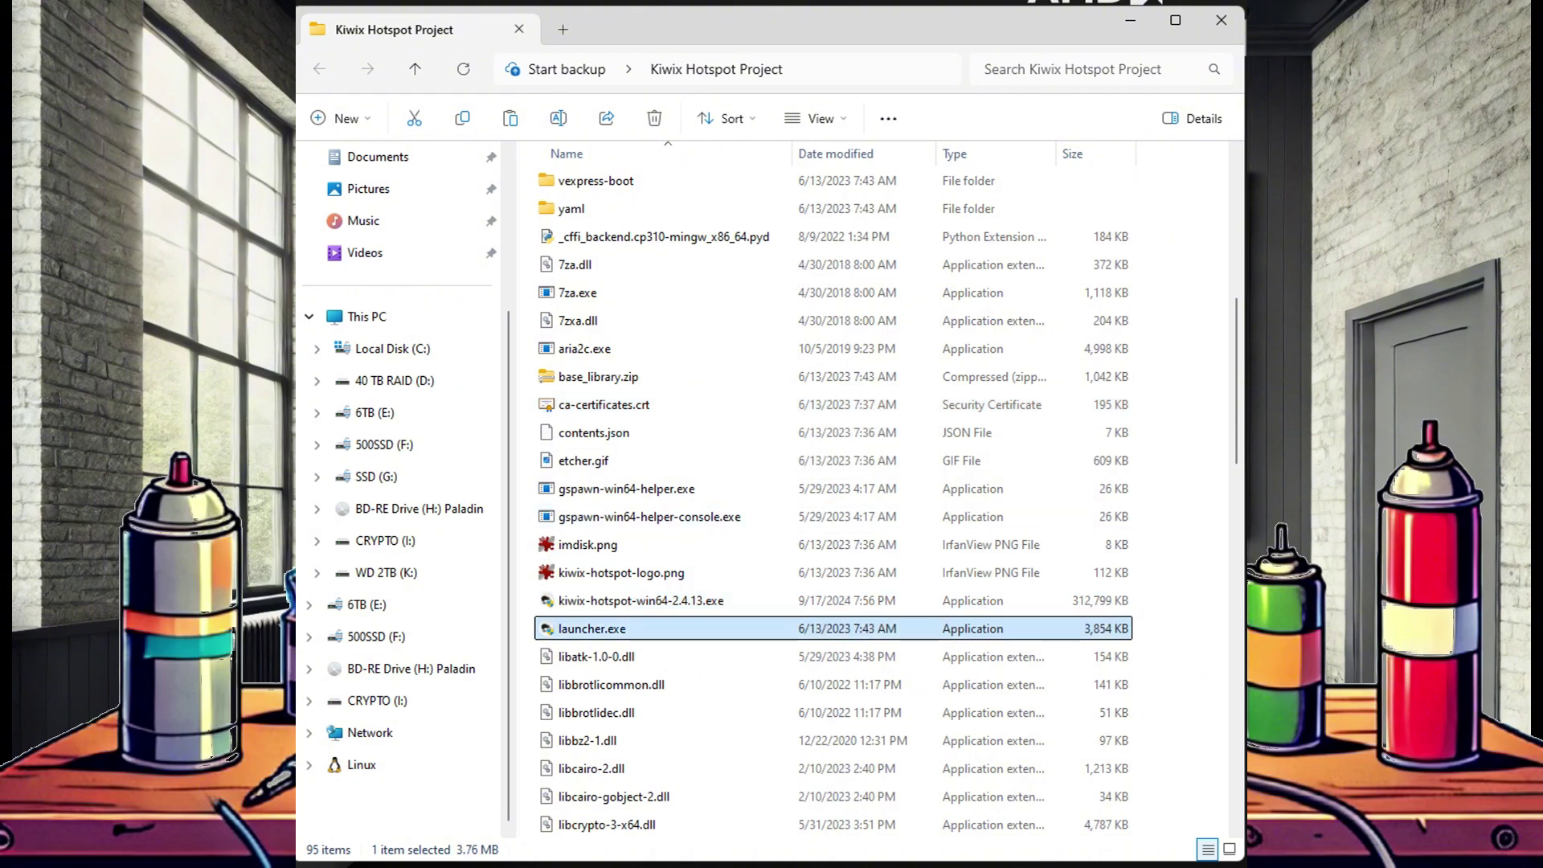
right_click(661, 628)
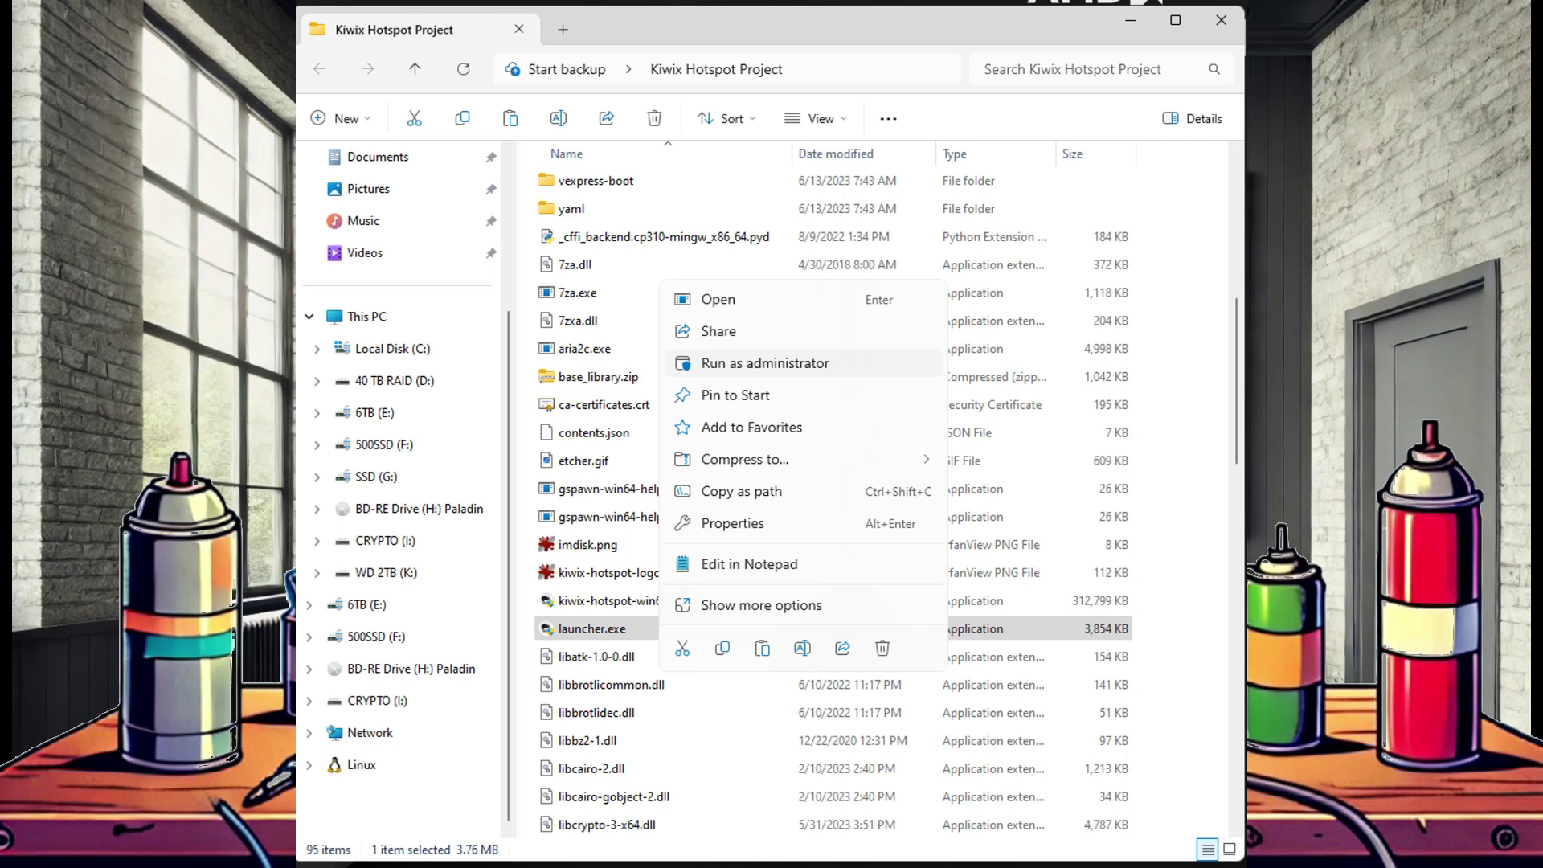
click(763, 363)
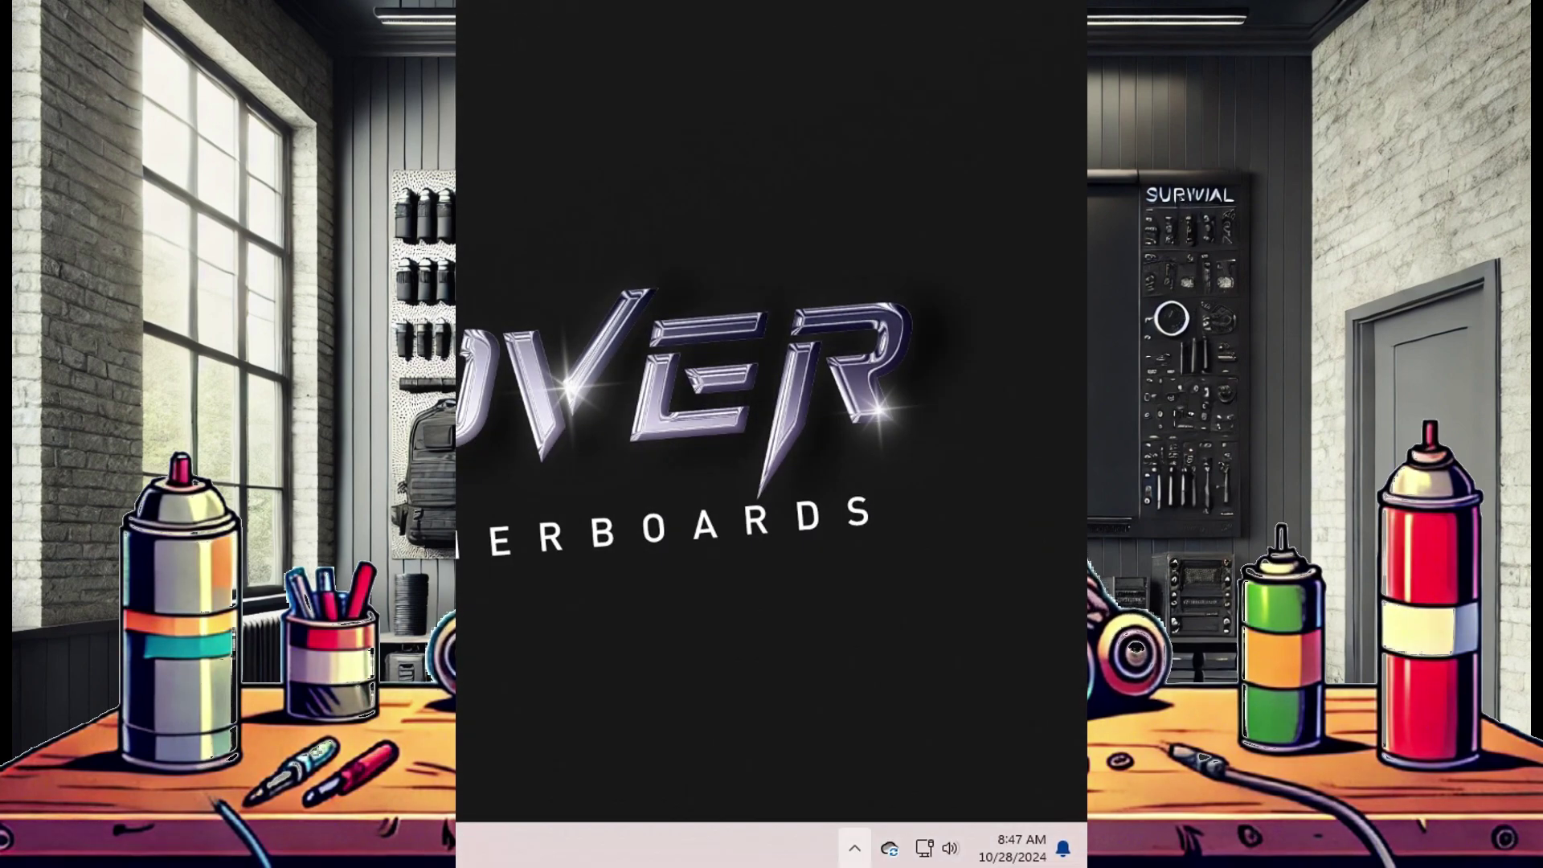
- In Windows Security, open the list of apps allowed through the firewall and unlock its settings for editing
click(854, 848)
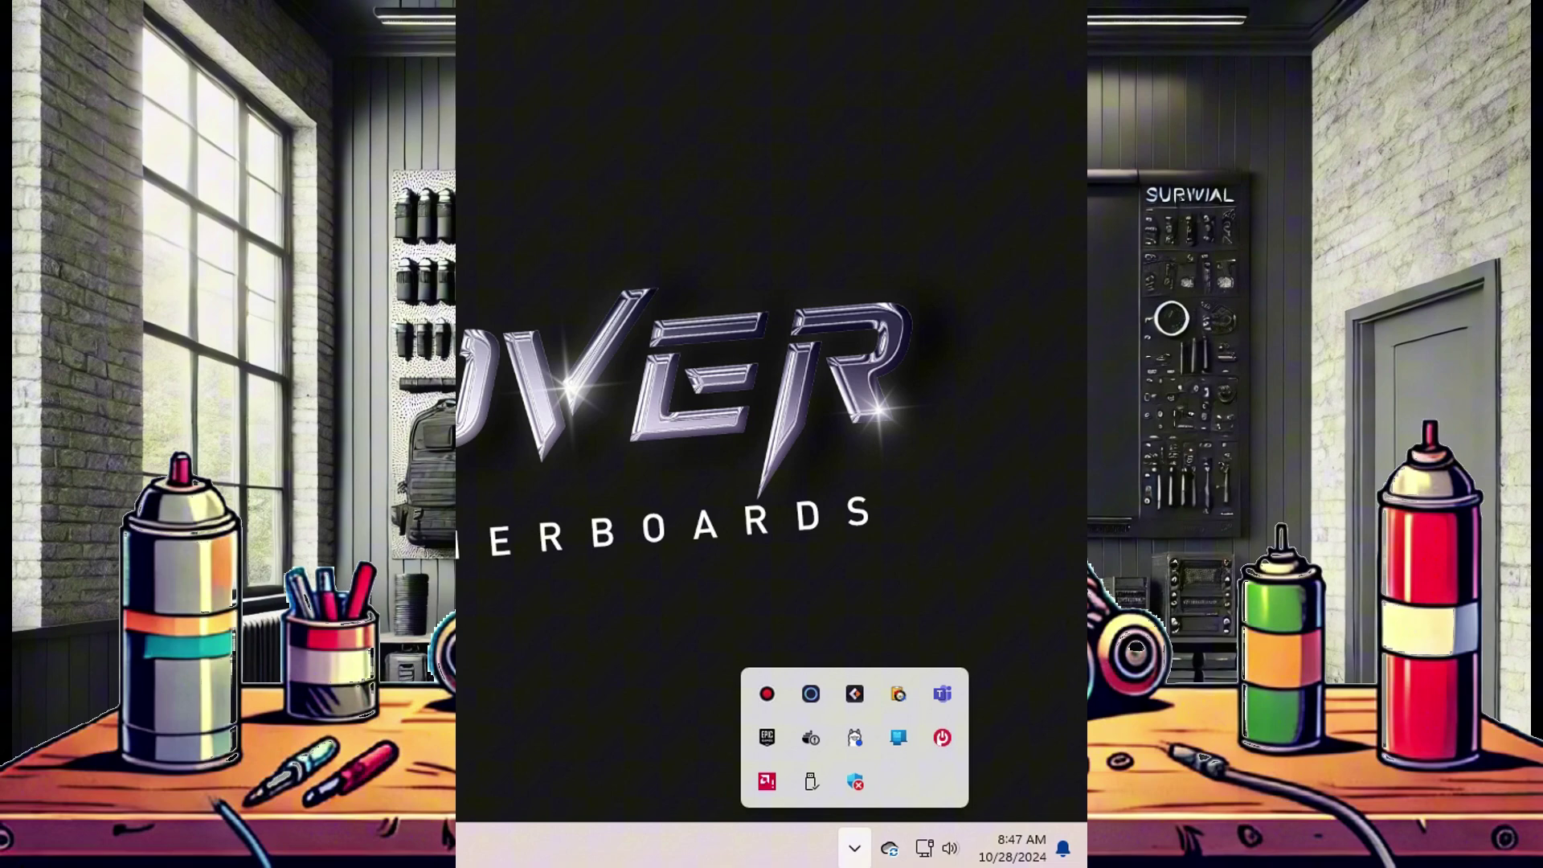
right_click(854, 781)
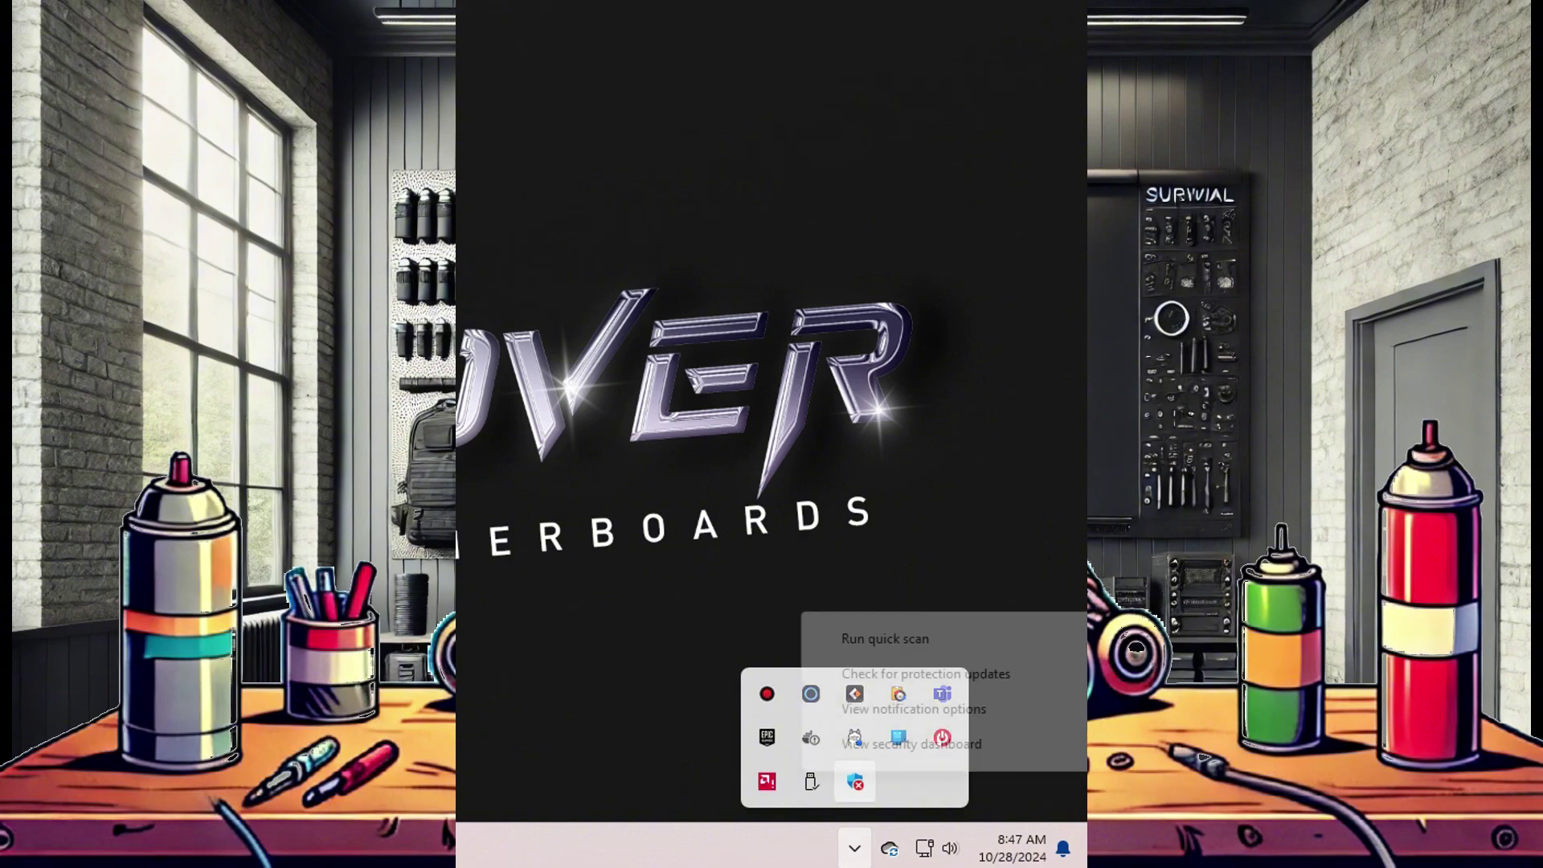
click(911, 743)
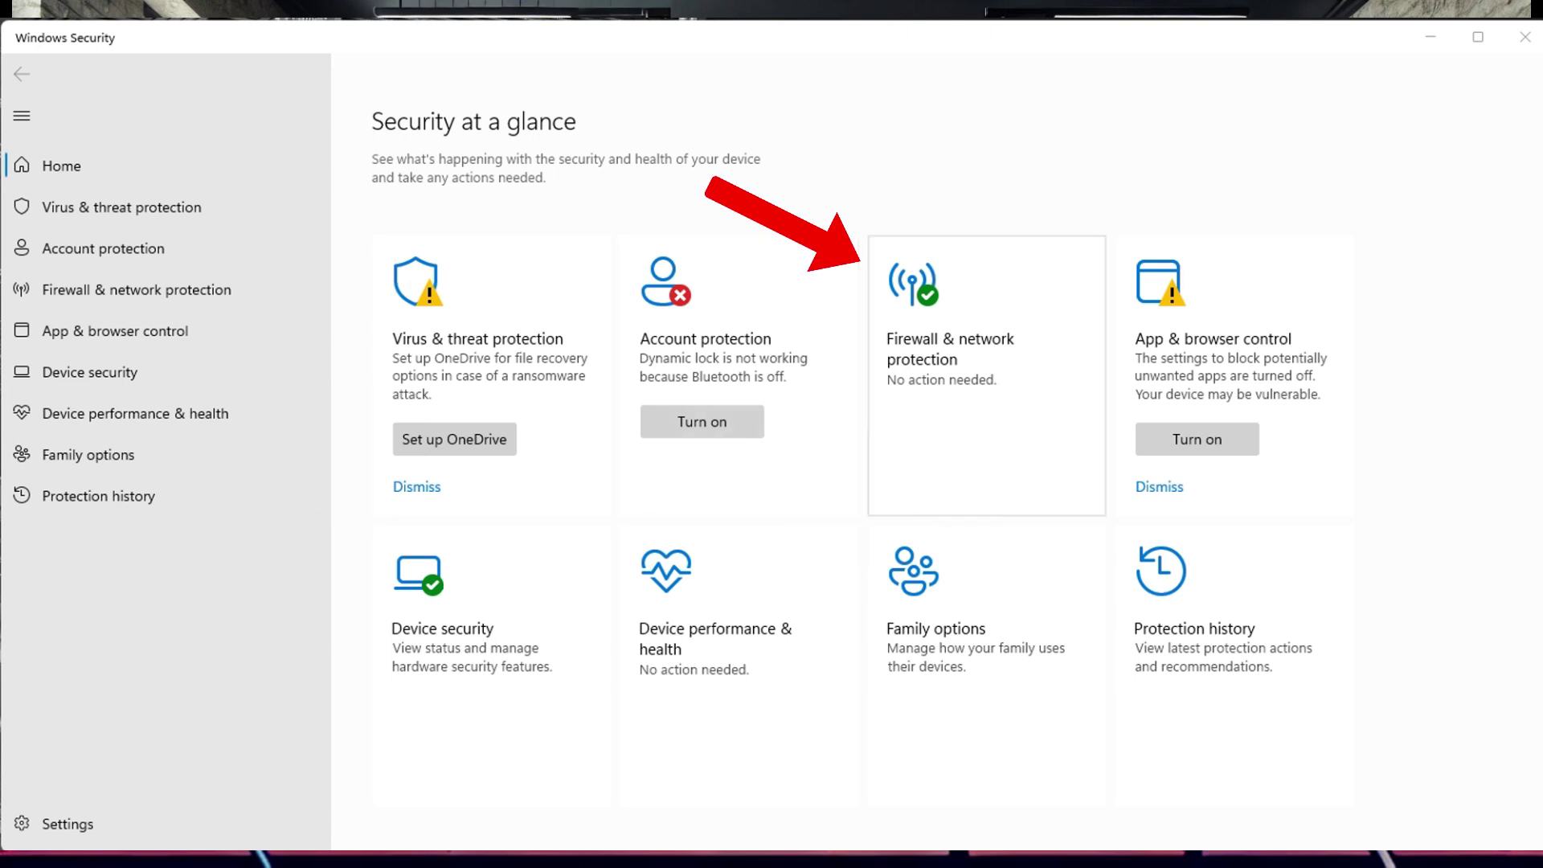
click(987, 375)
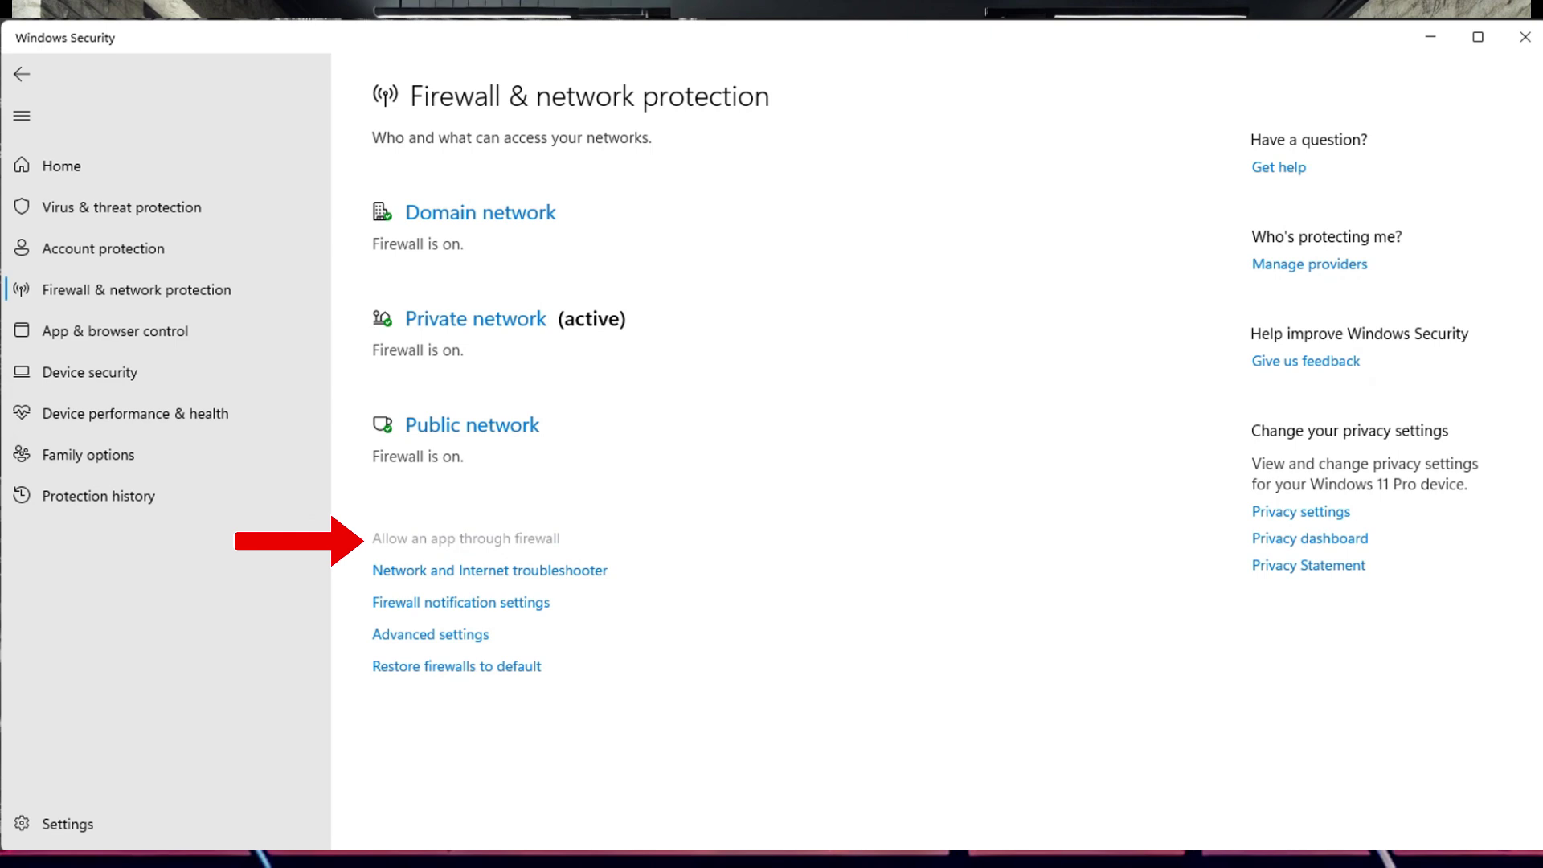
click(466, 539)
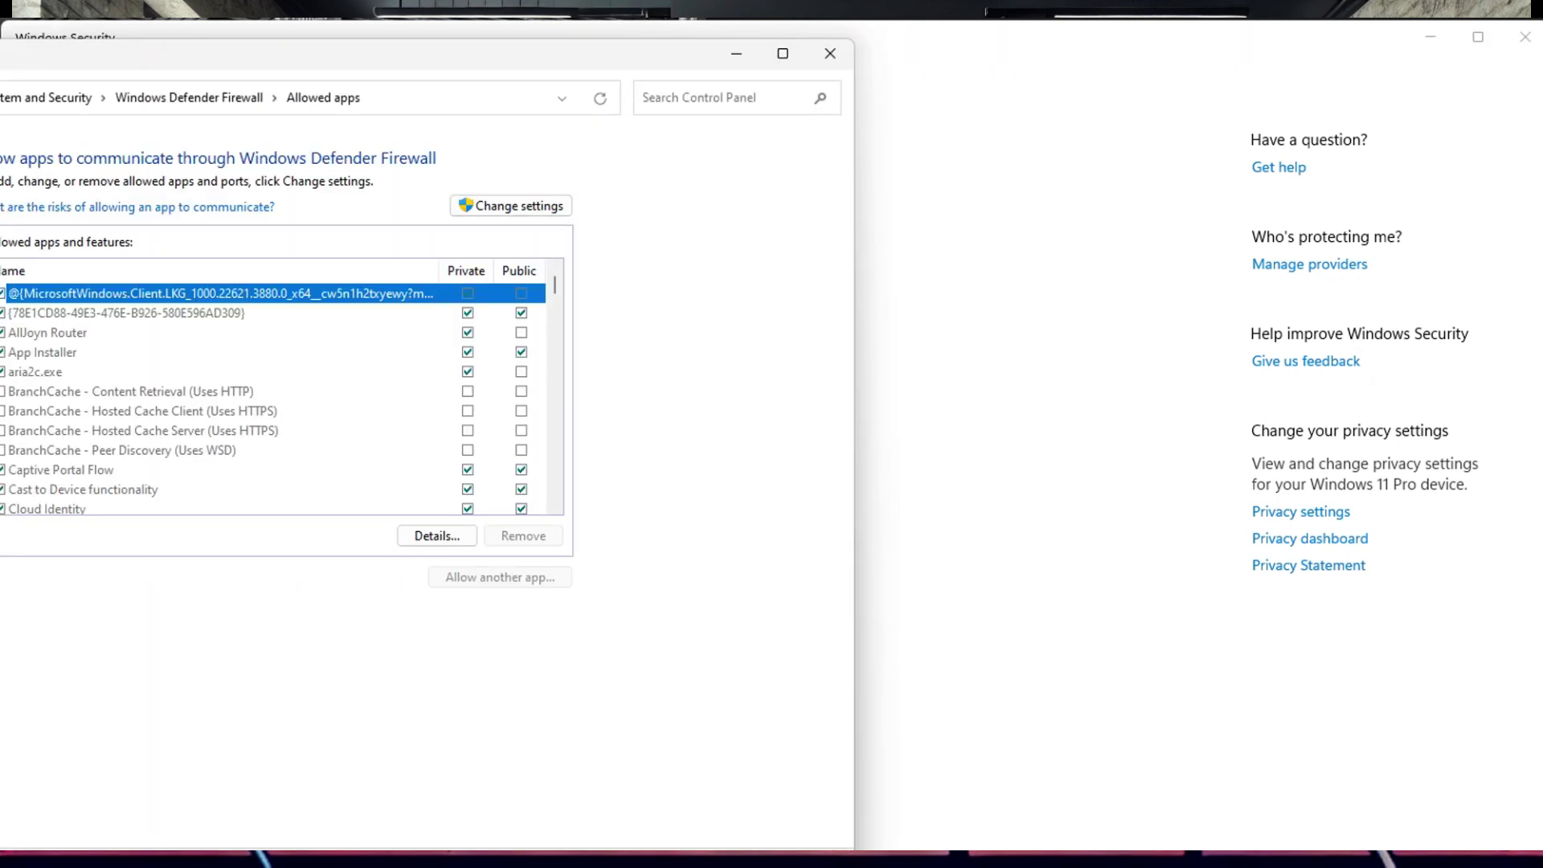
drag(519, 53, 856, 38)
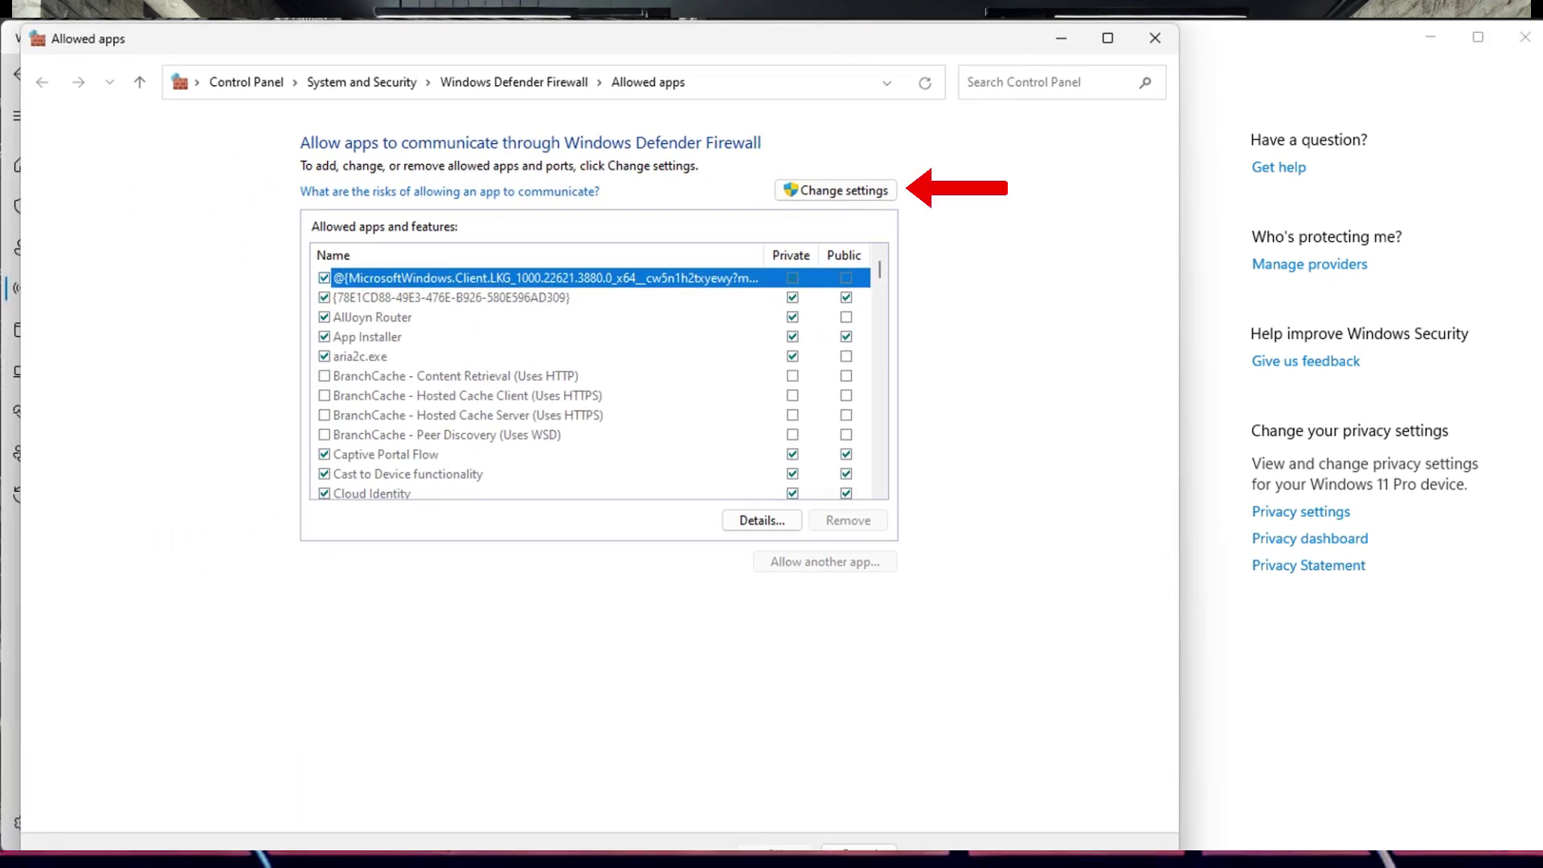
click(836, 191)
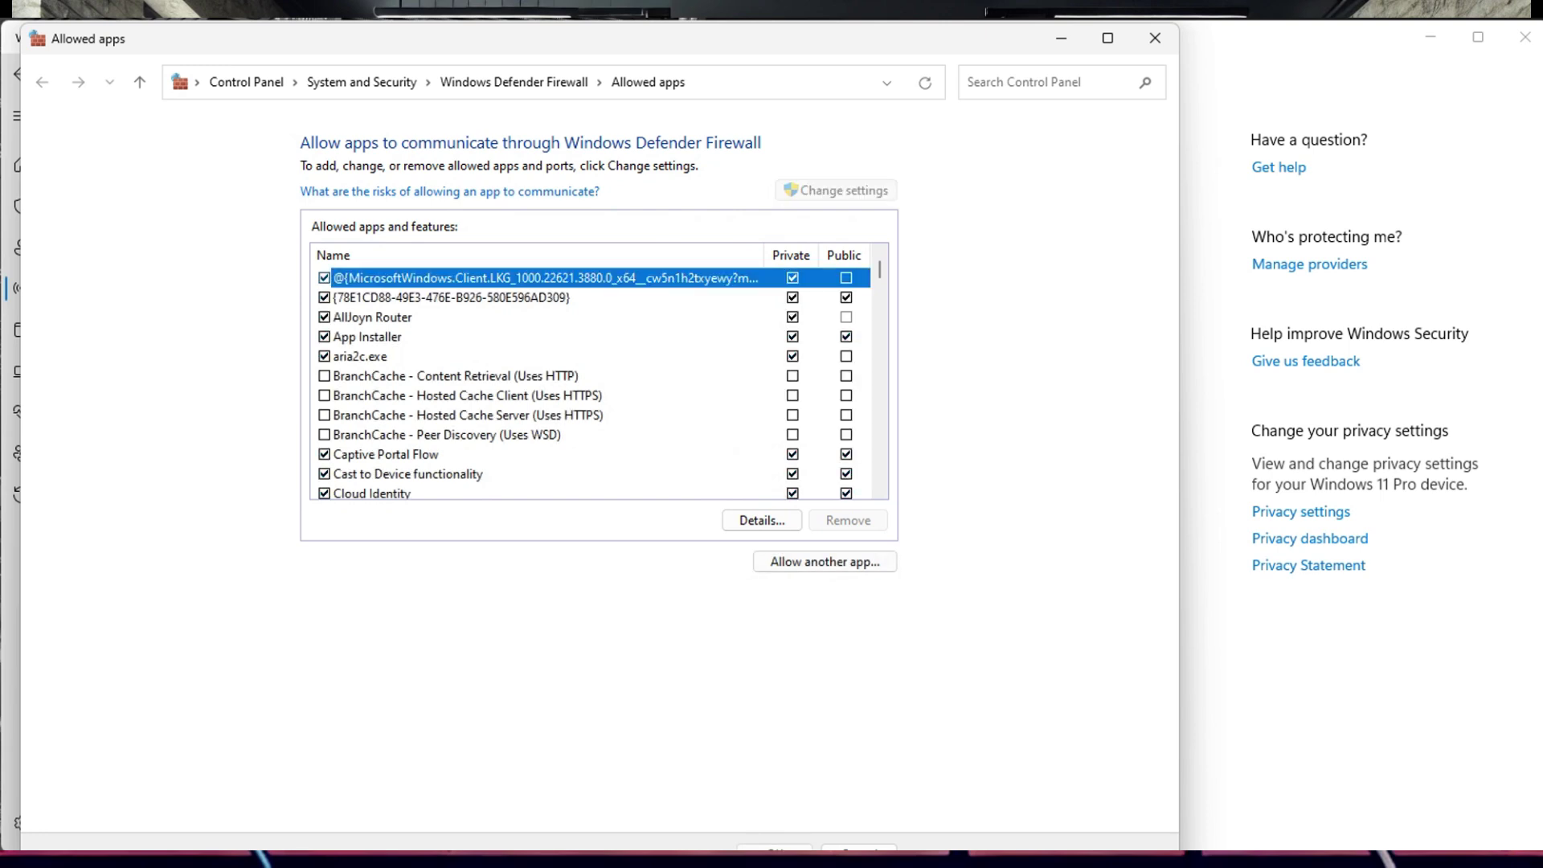
- Add launcher.exe from the Kiwix Hotspot Project folder to the firewall's allowed apps
click(825, 561)
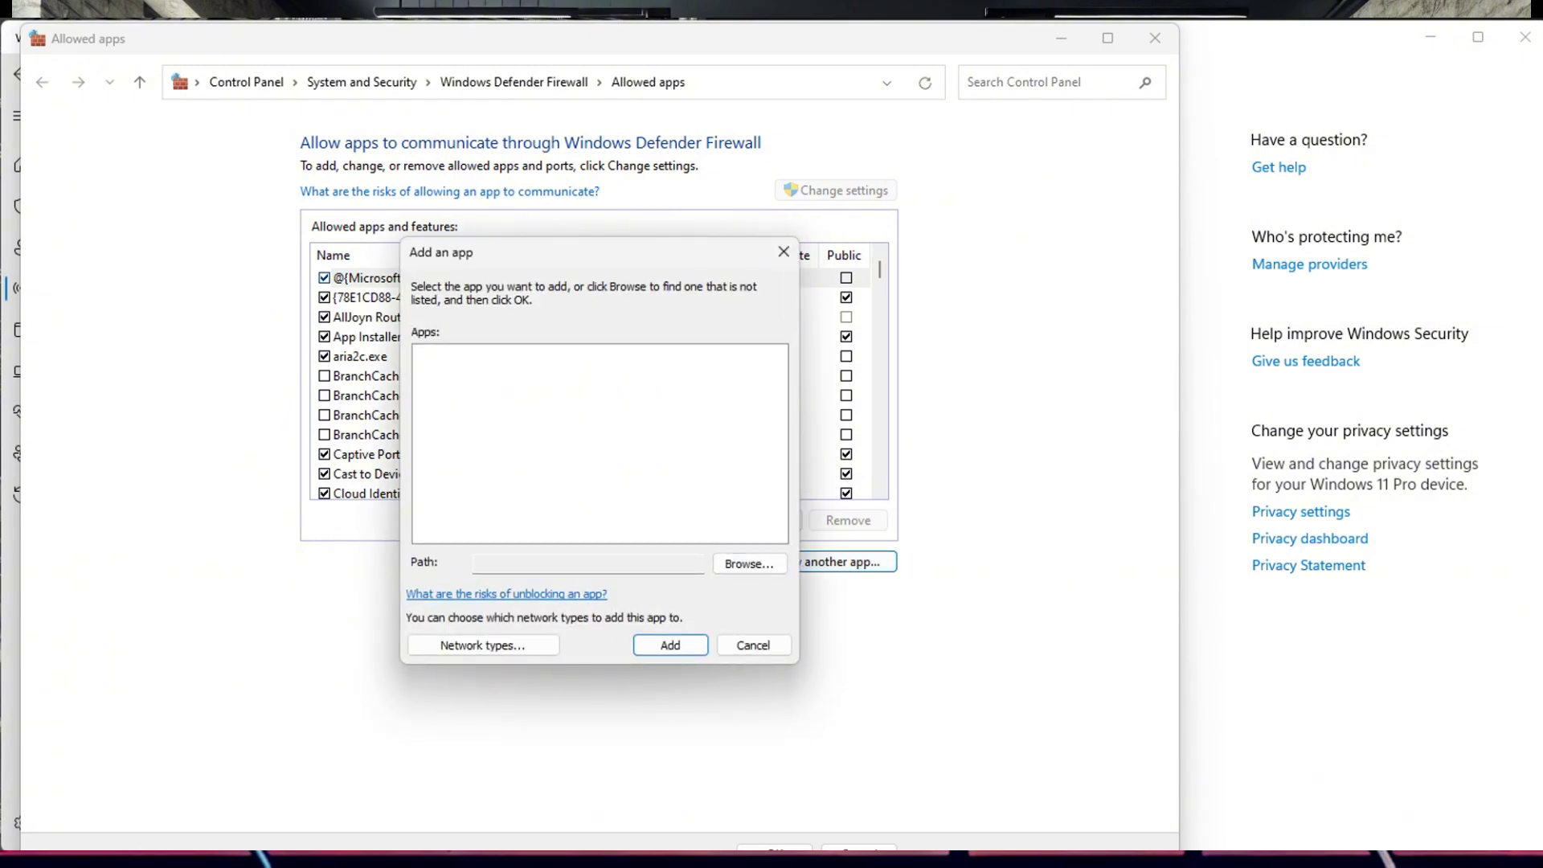
click(749, 563)
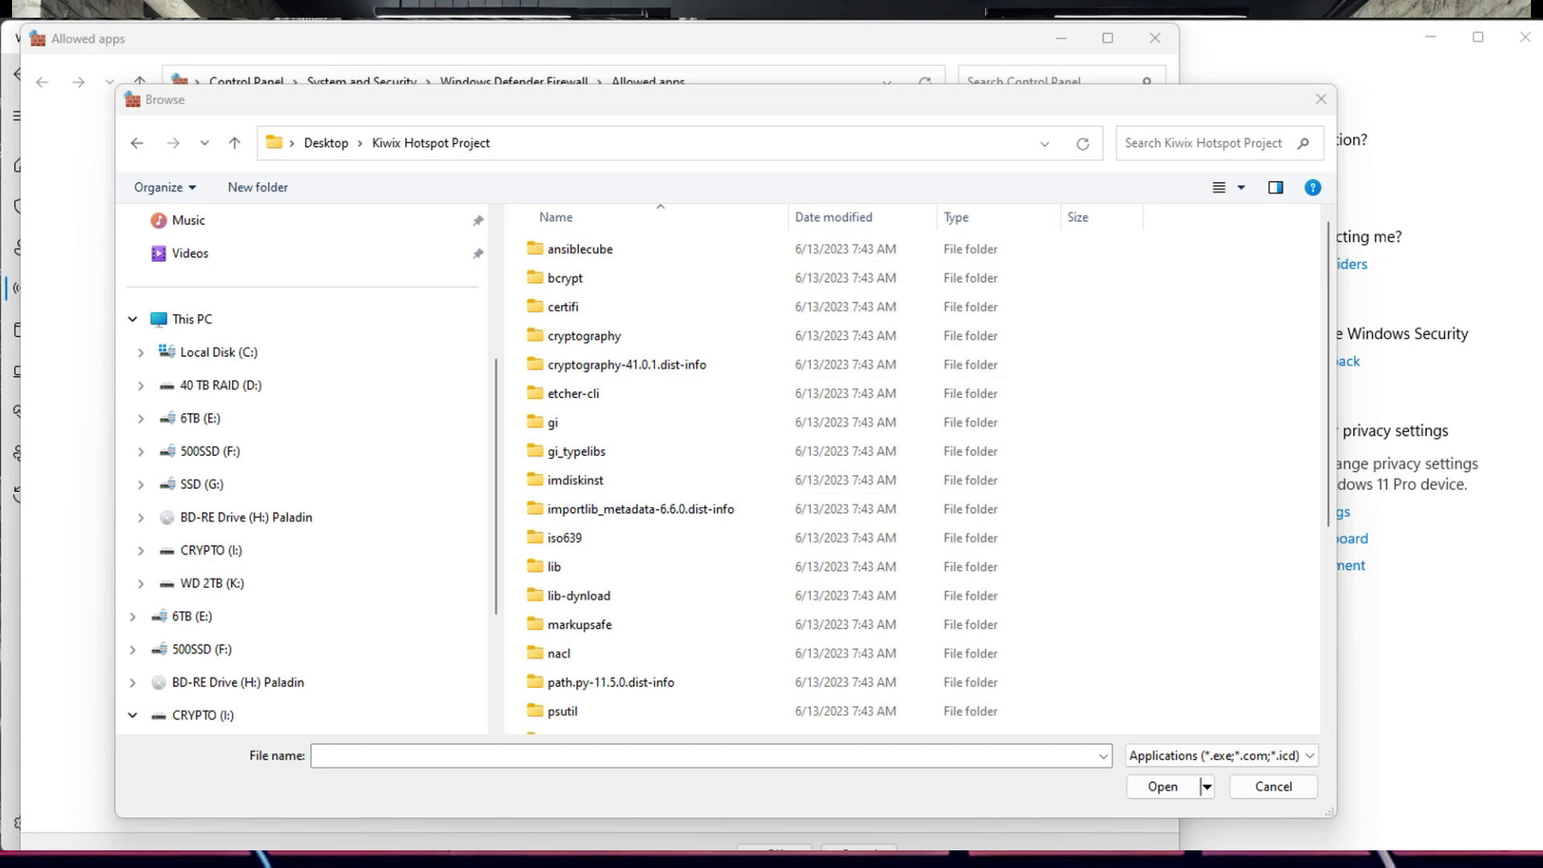
scroll(723, 461, down, 4)
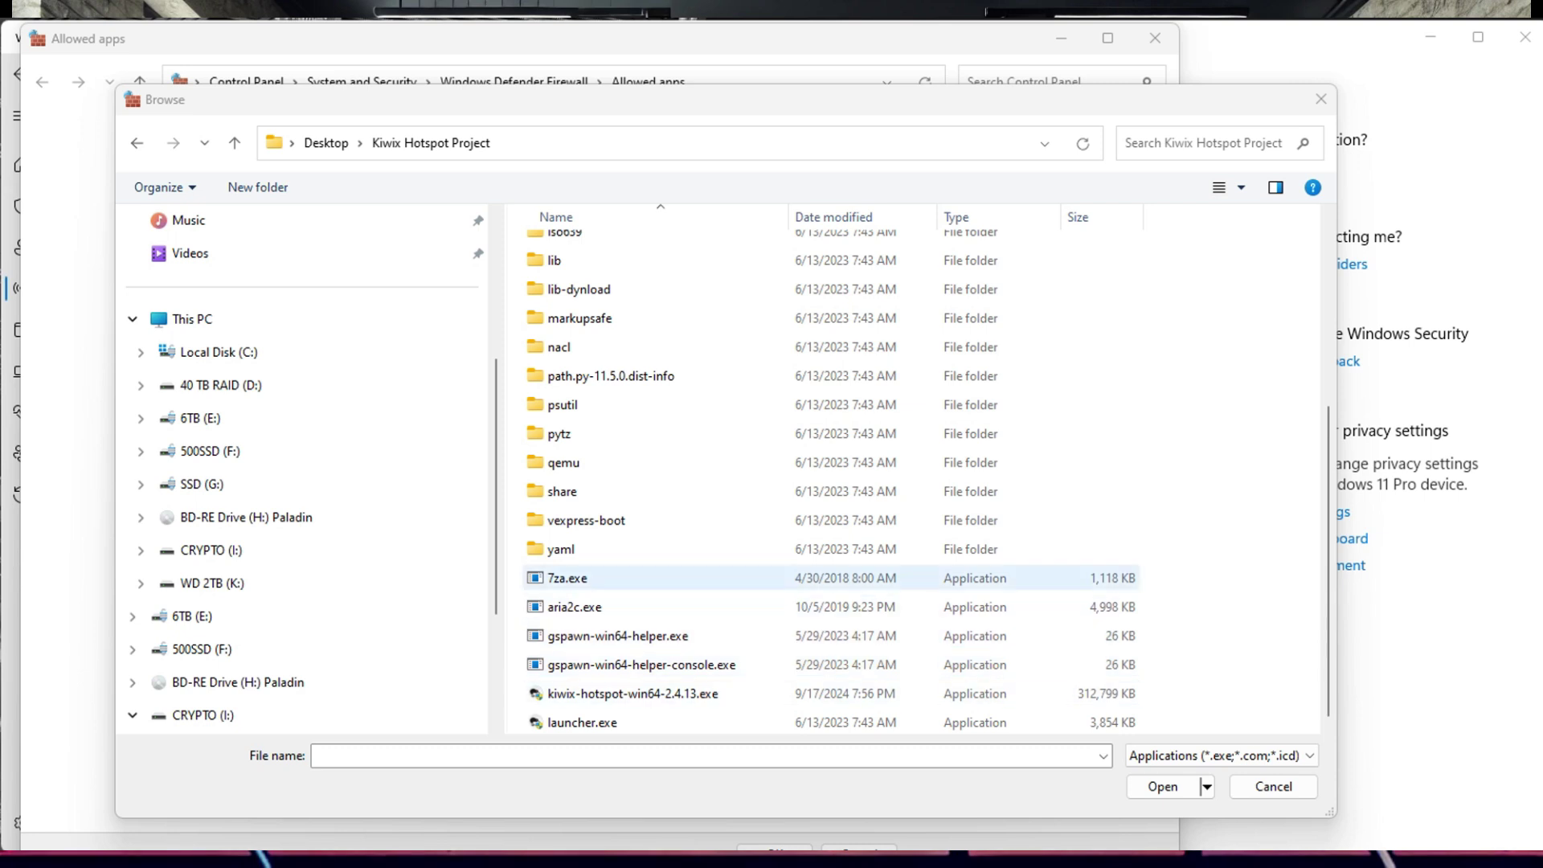
click(582, 722)
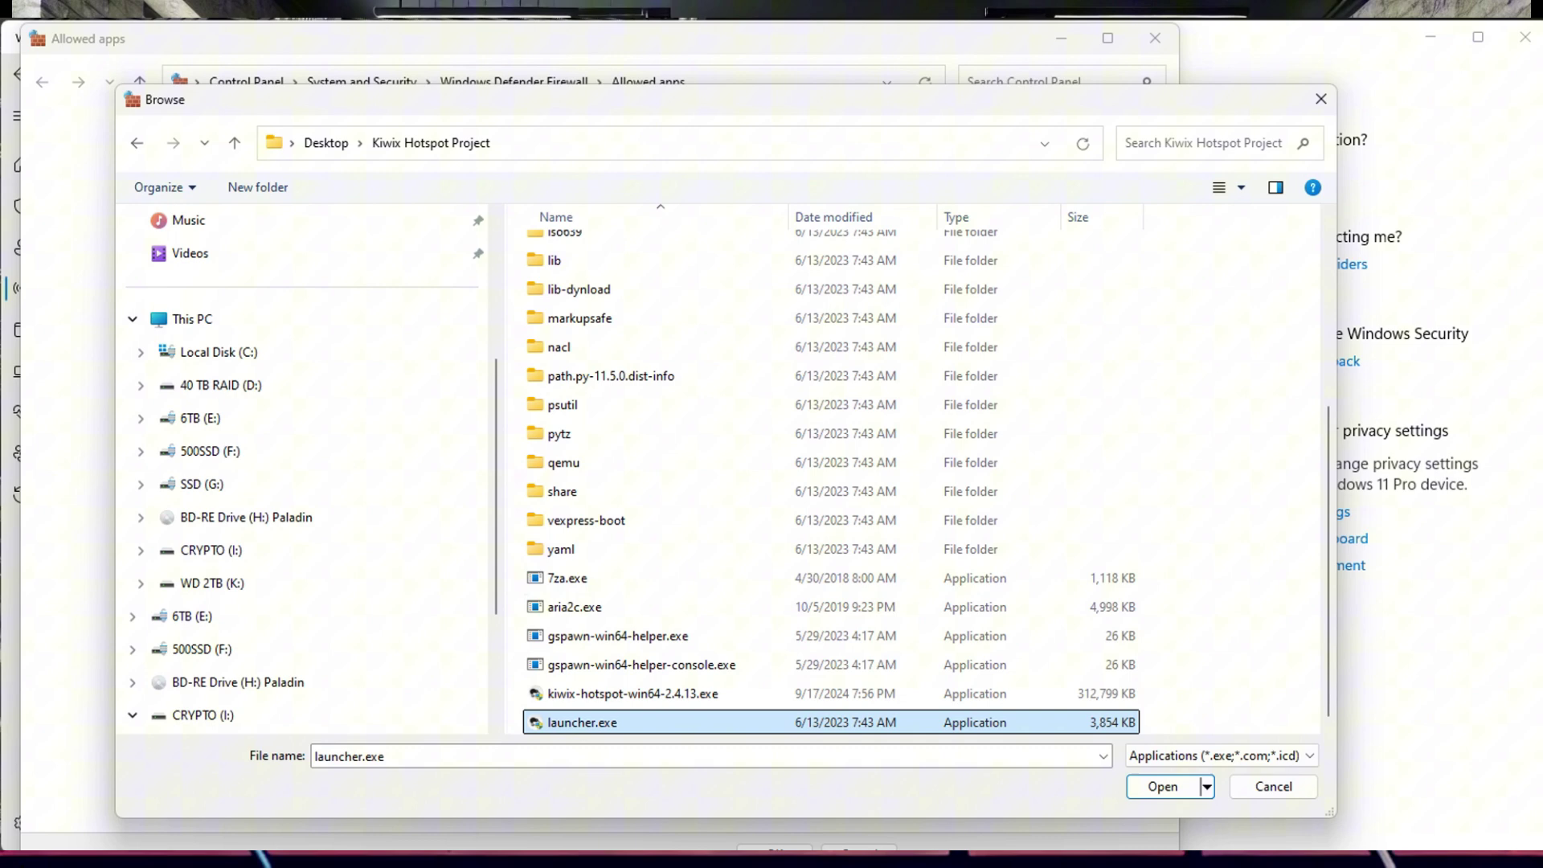
click(1162, 786)
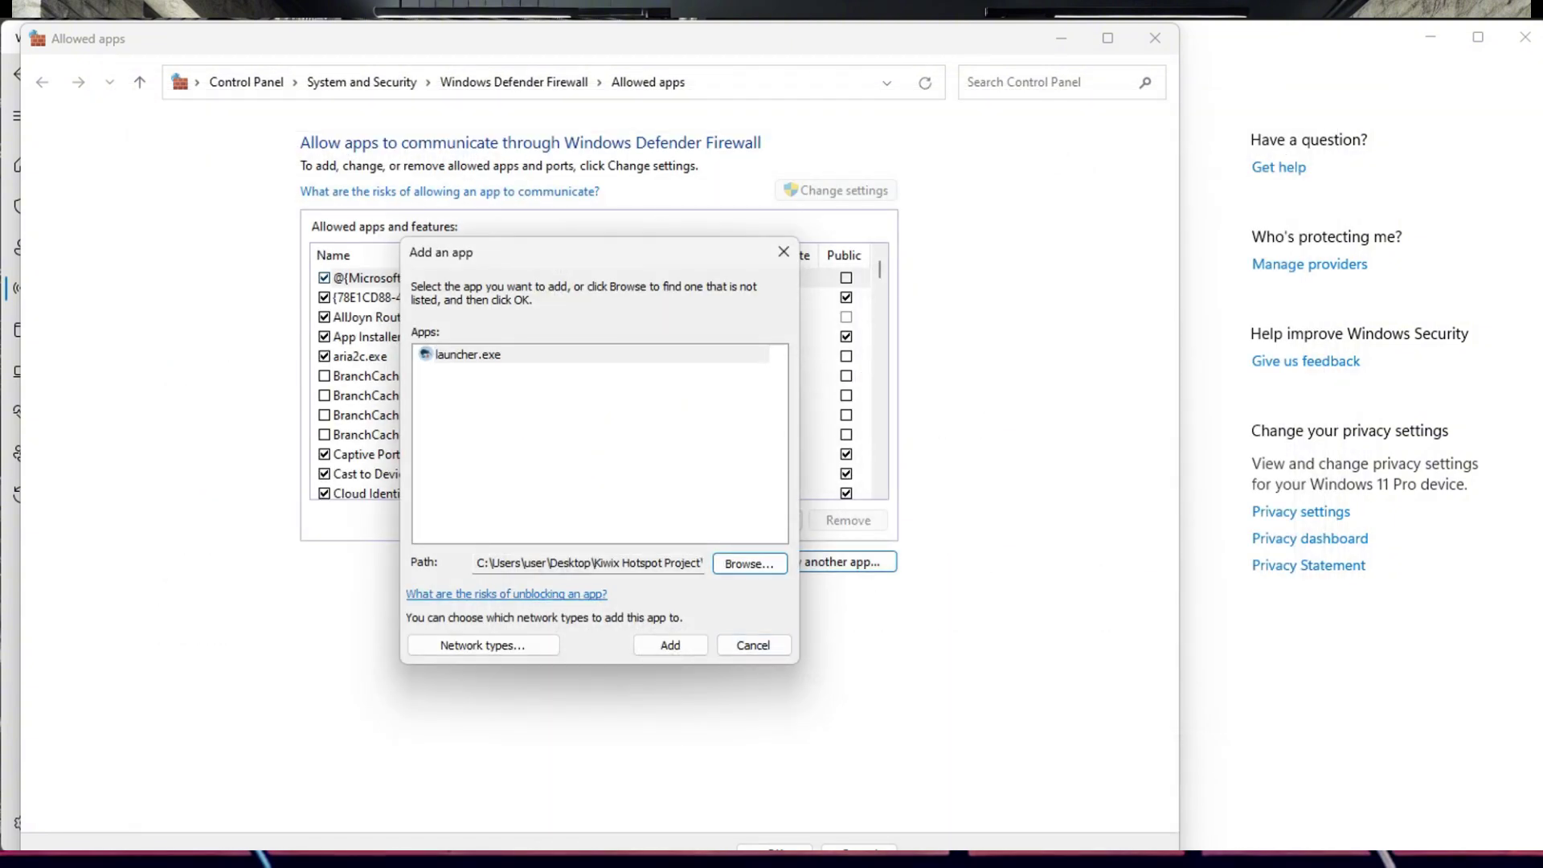
click(670, 645)
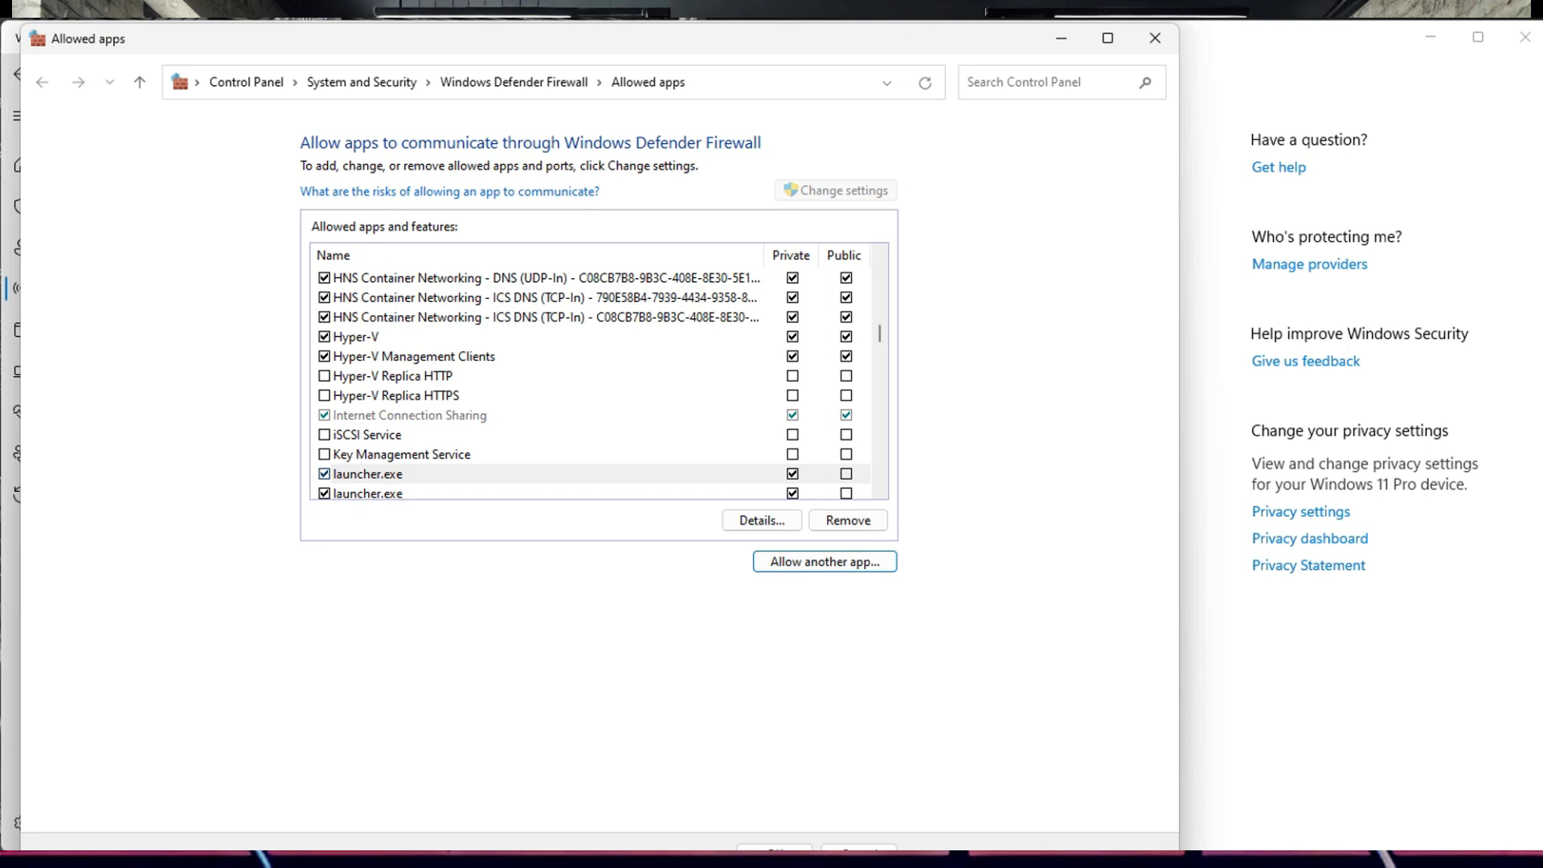
- Add gspawn-win64-helper-console.exe from the Kiwix Hotspot Project folder to the firewall's allowed apps
key(Return)
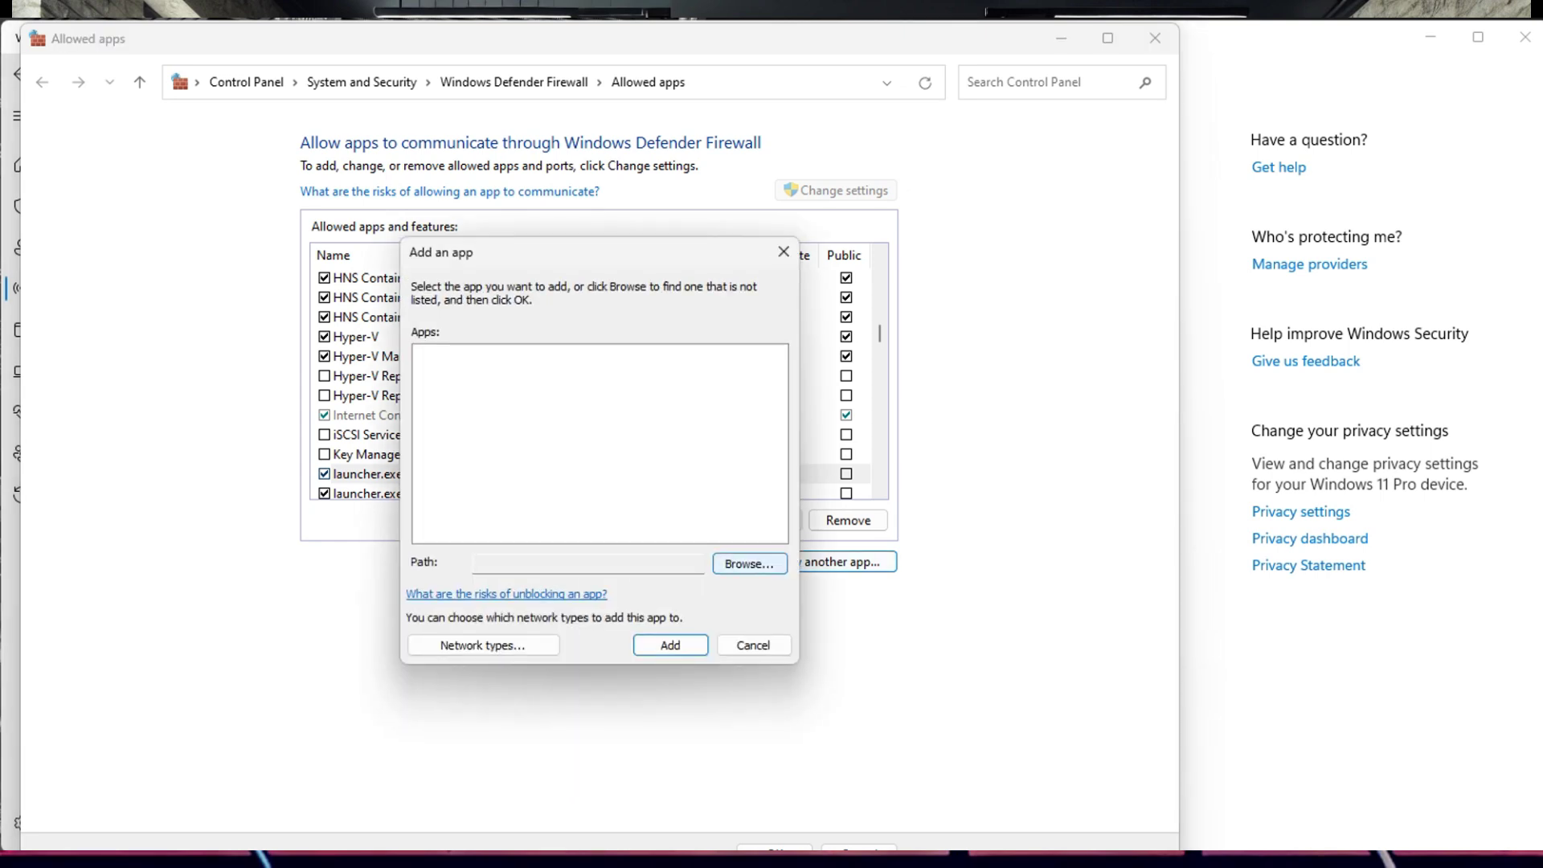
click(752, 565)
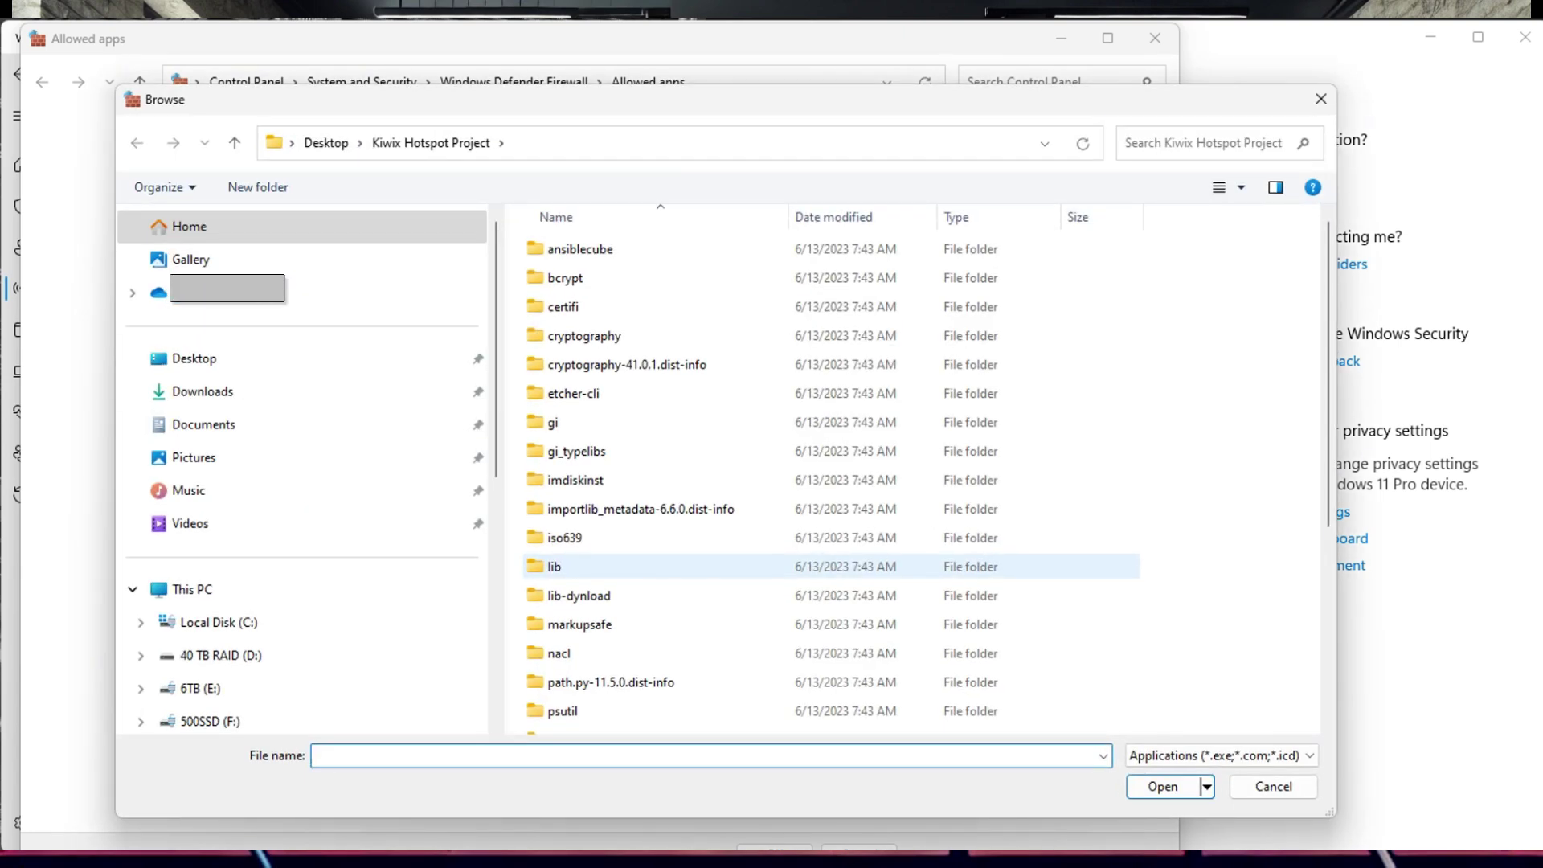
scroll(751, 570, down, 4)
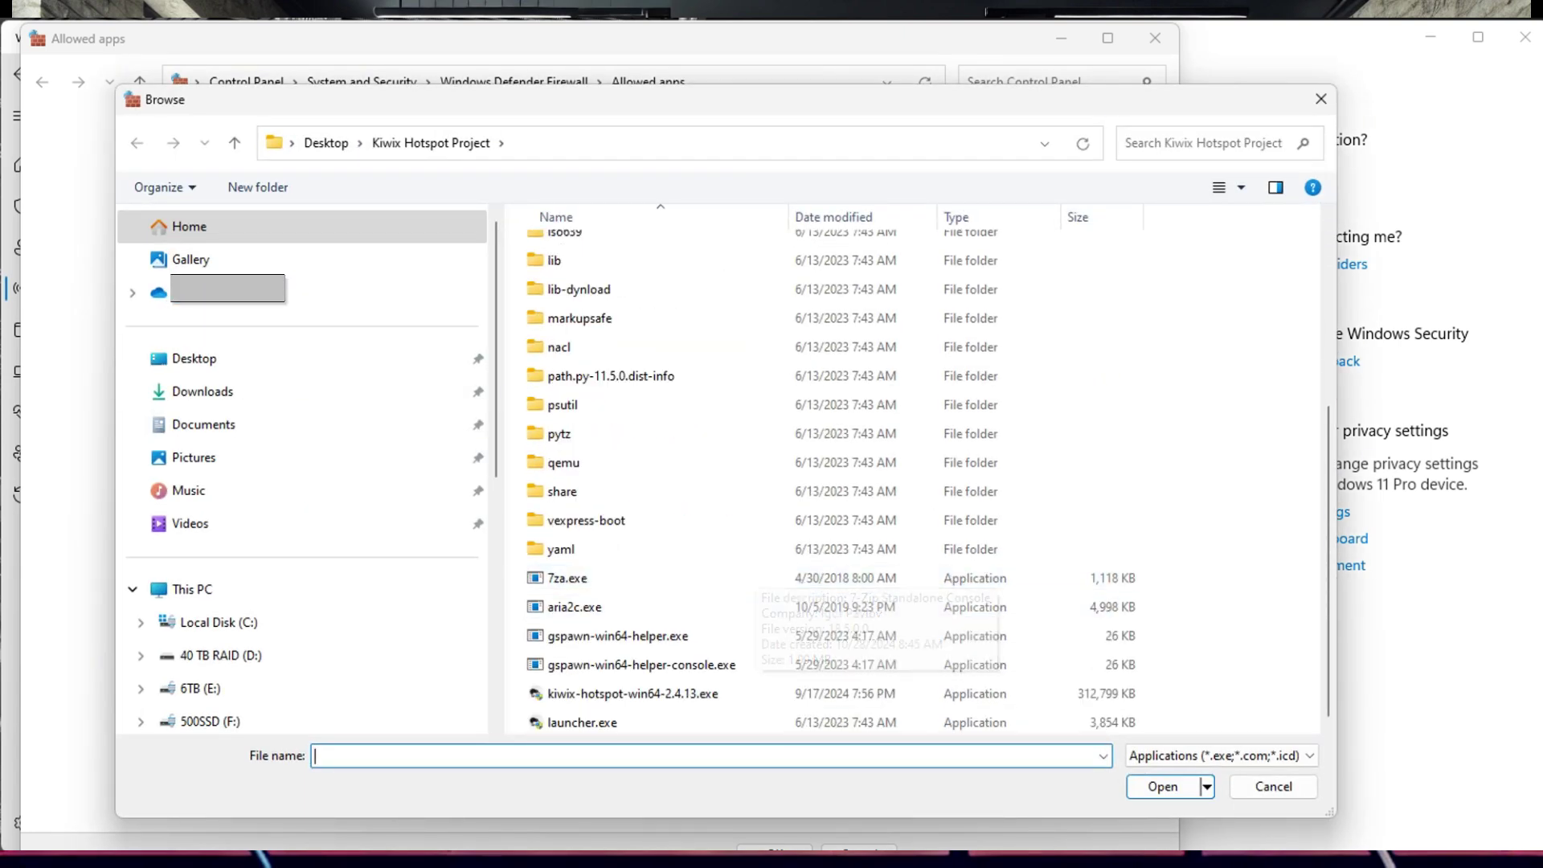
click(751, 635)
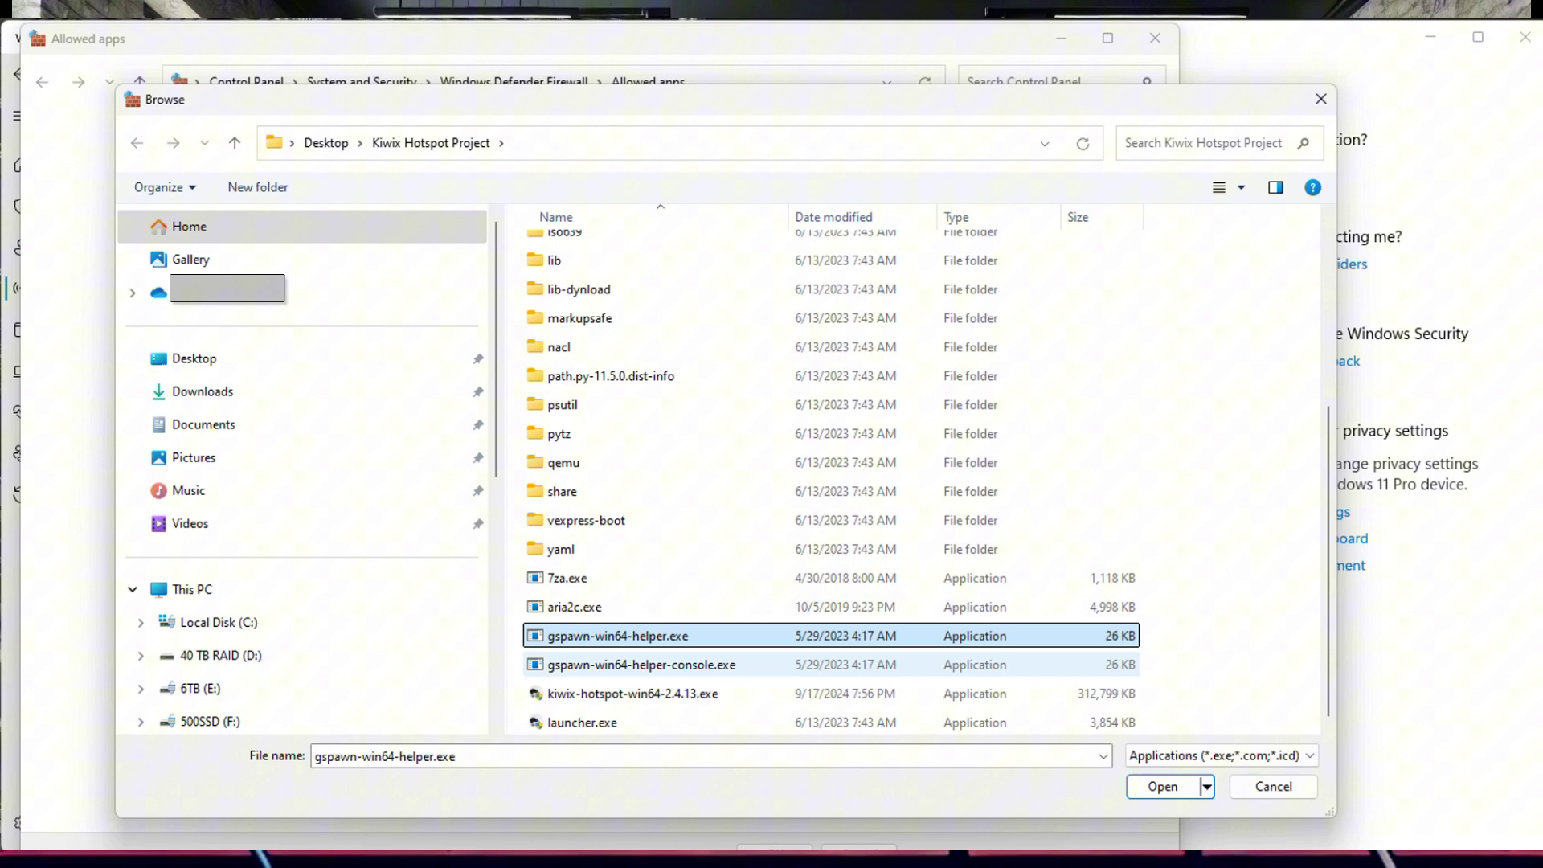
click(751, 694)
click(751, 664)
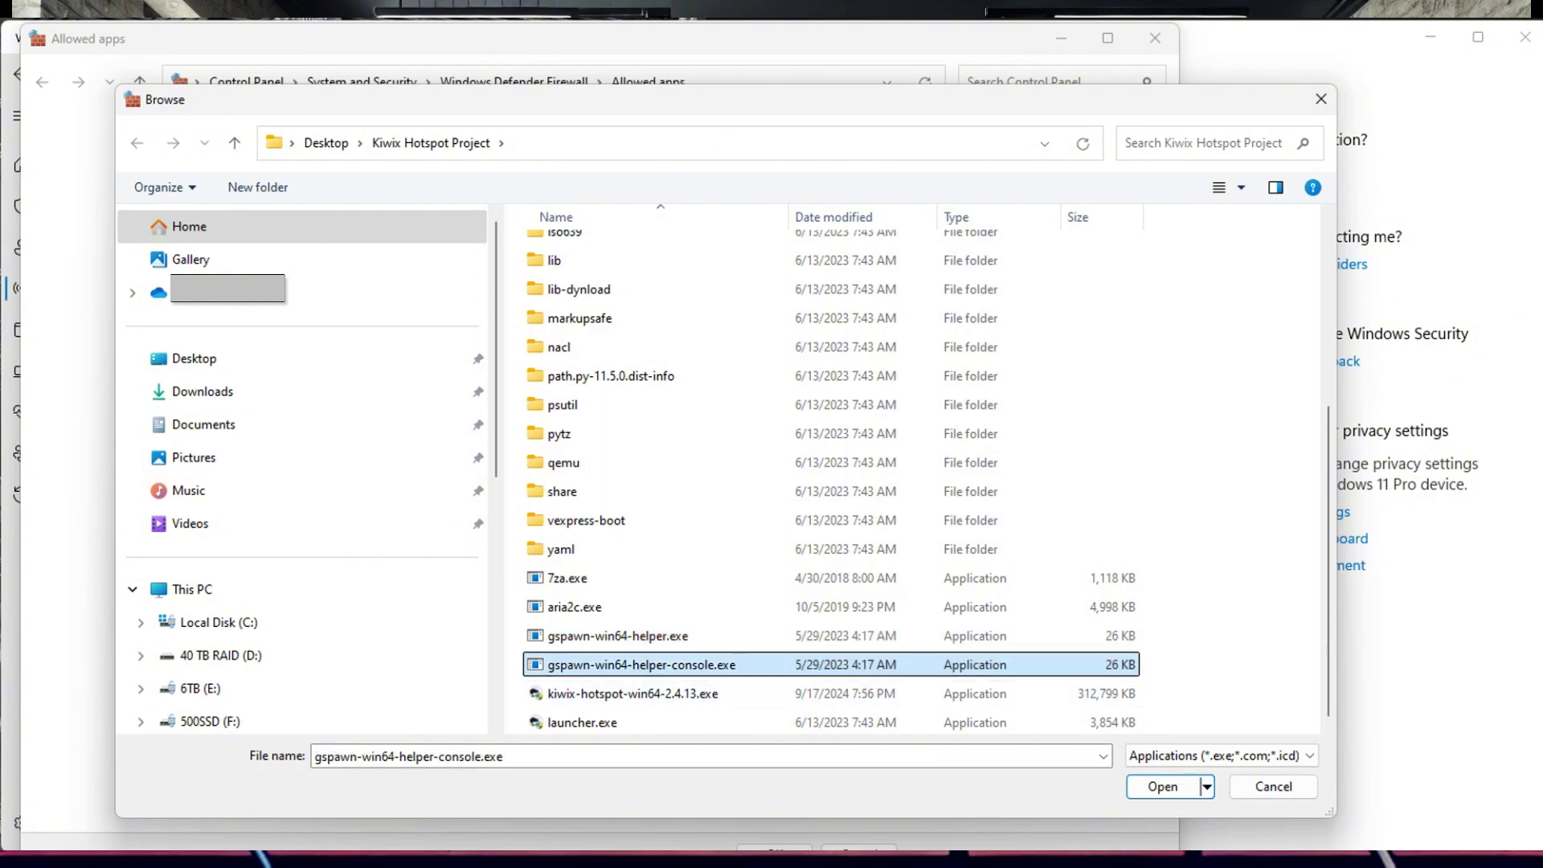
key(Return)
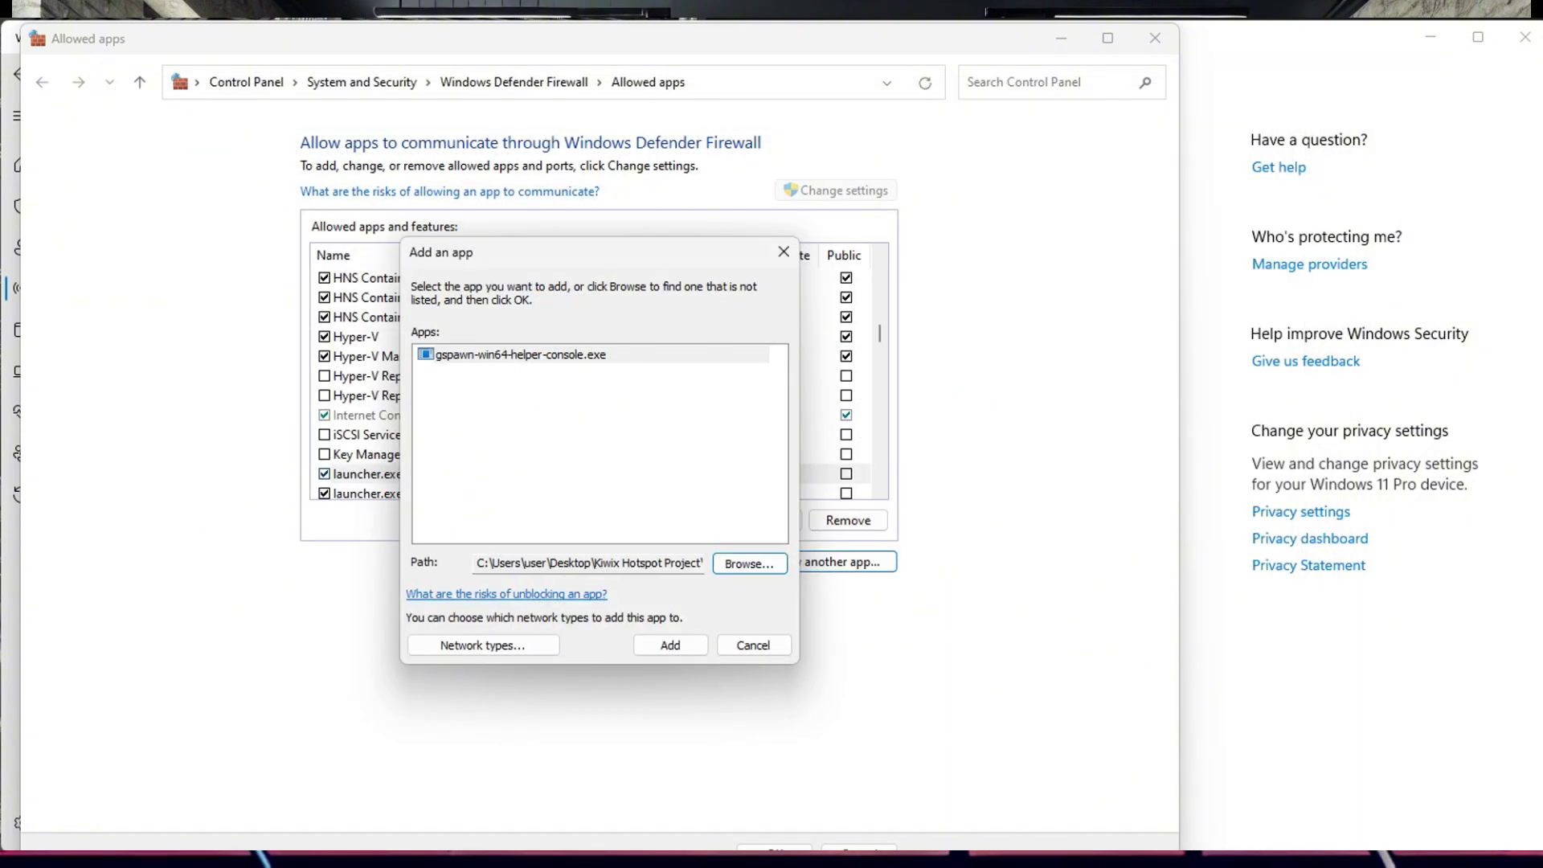
click(670, 645)
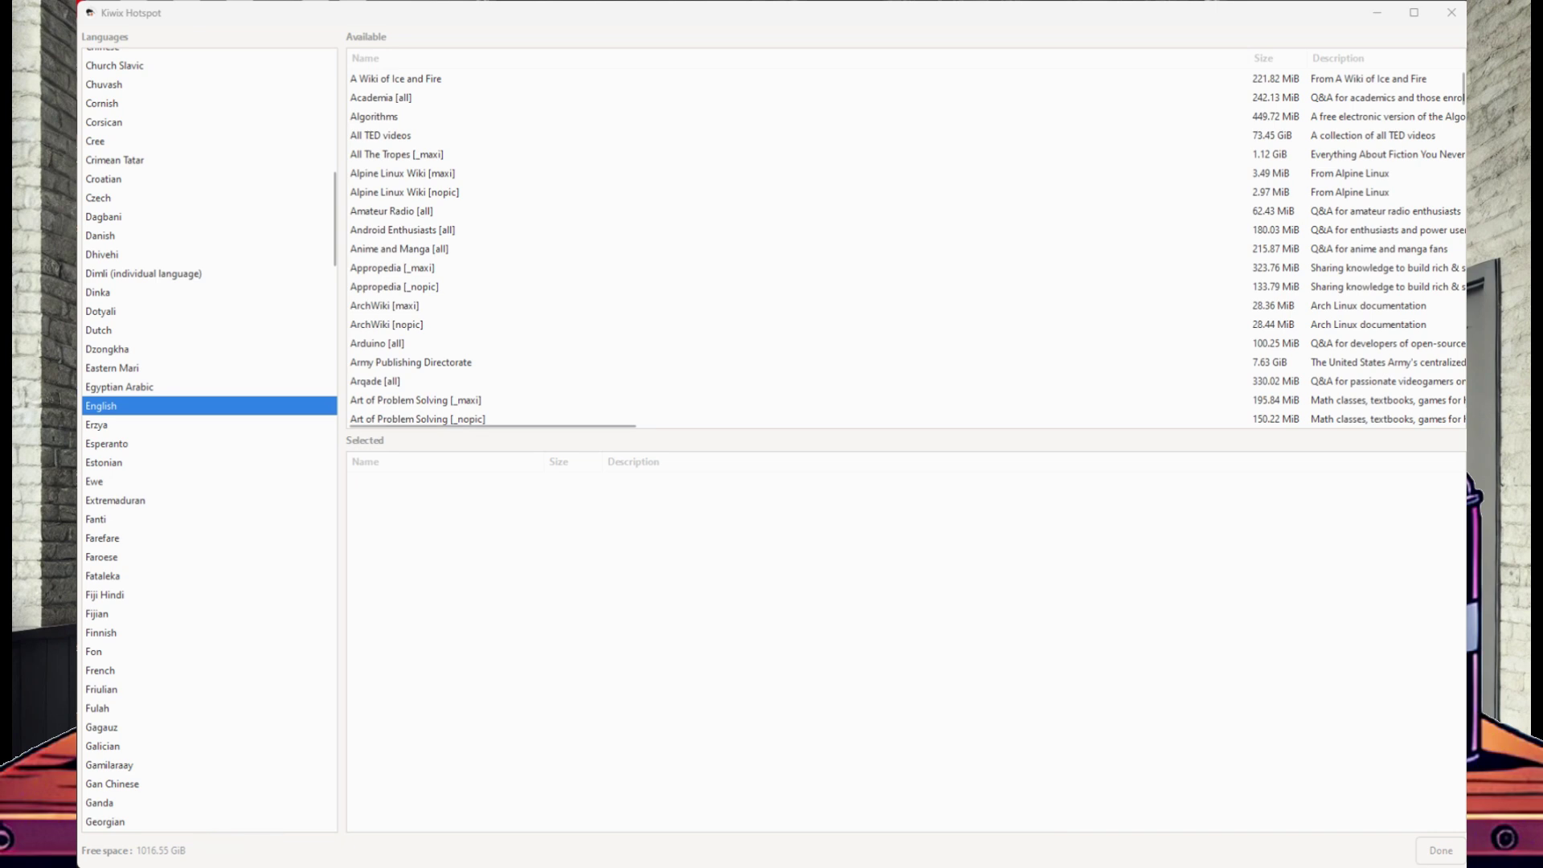
- In Kiwix Hotspot, add the English packages Algorithms, All TED videos, Amateur Radio [all] and Android Enthusiasts [all] to the selected content
double_click(373, 116)
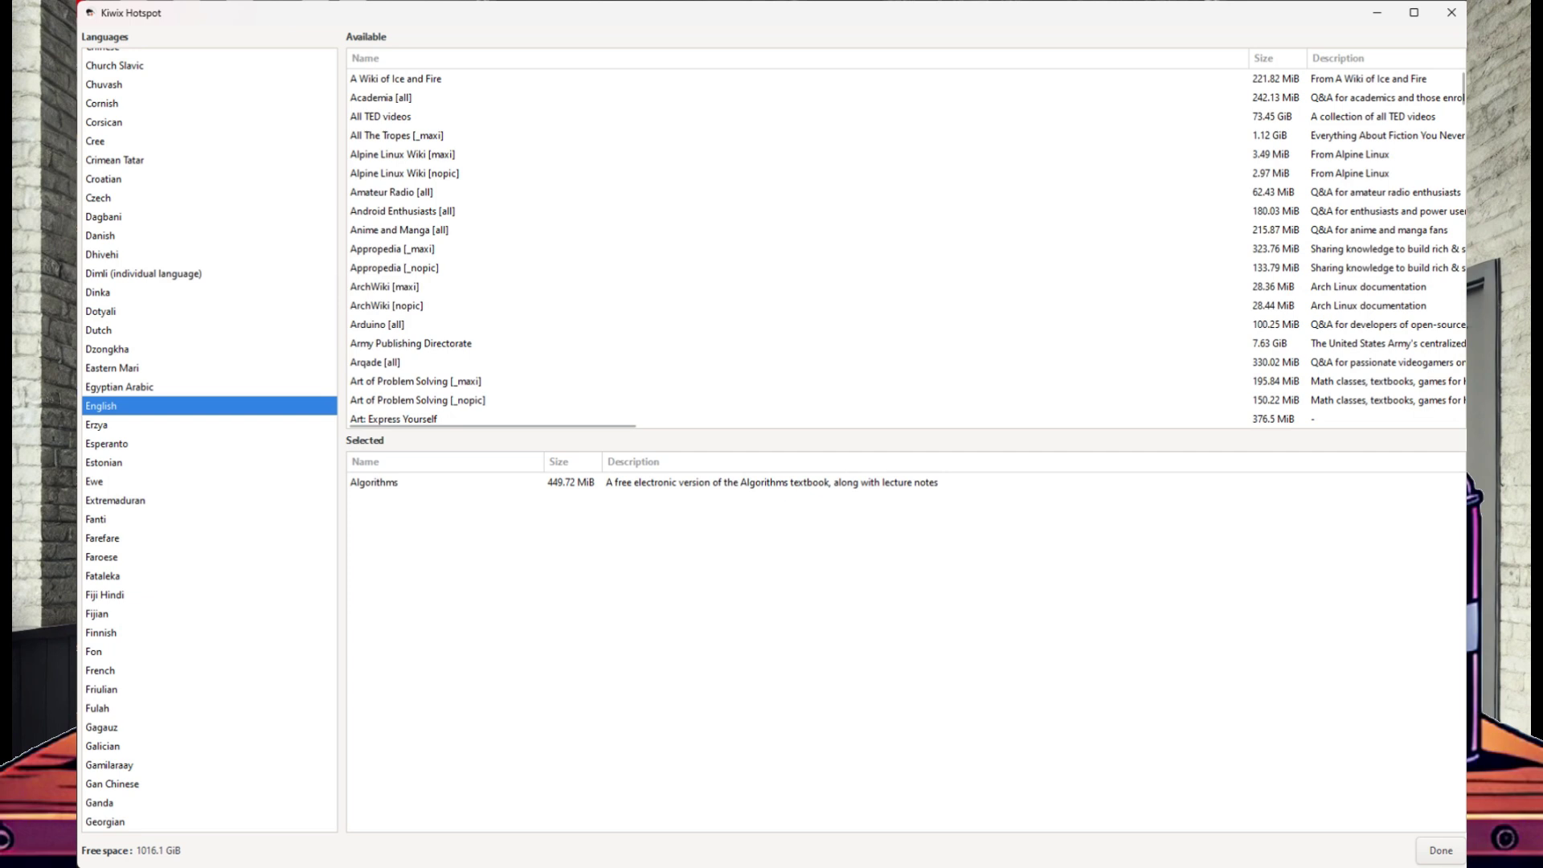
double_click(381, 116)
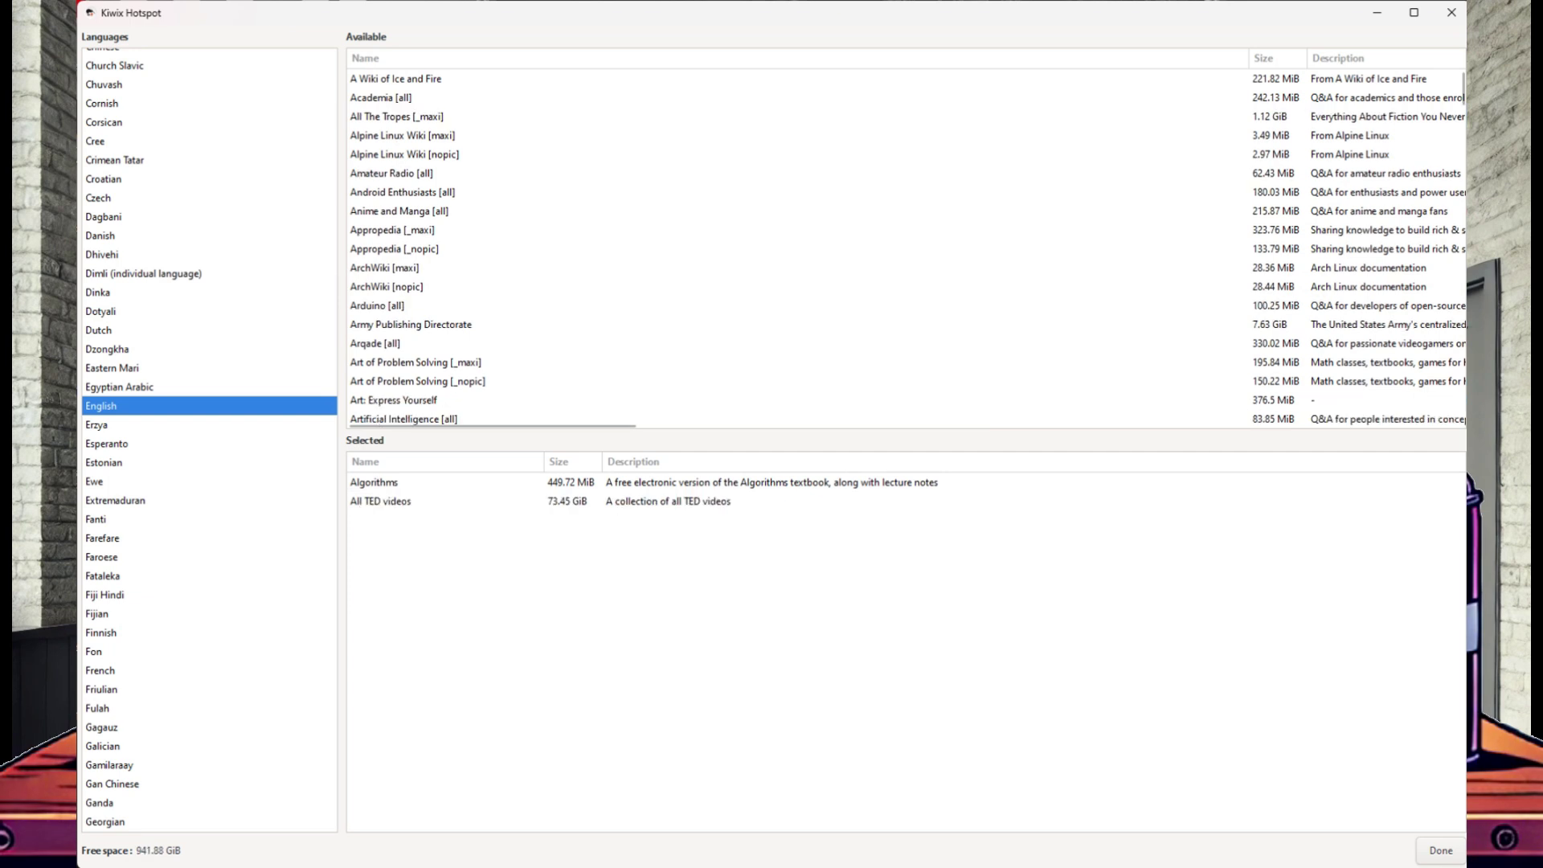
click(391, 173)
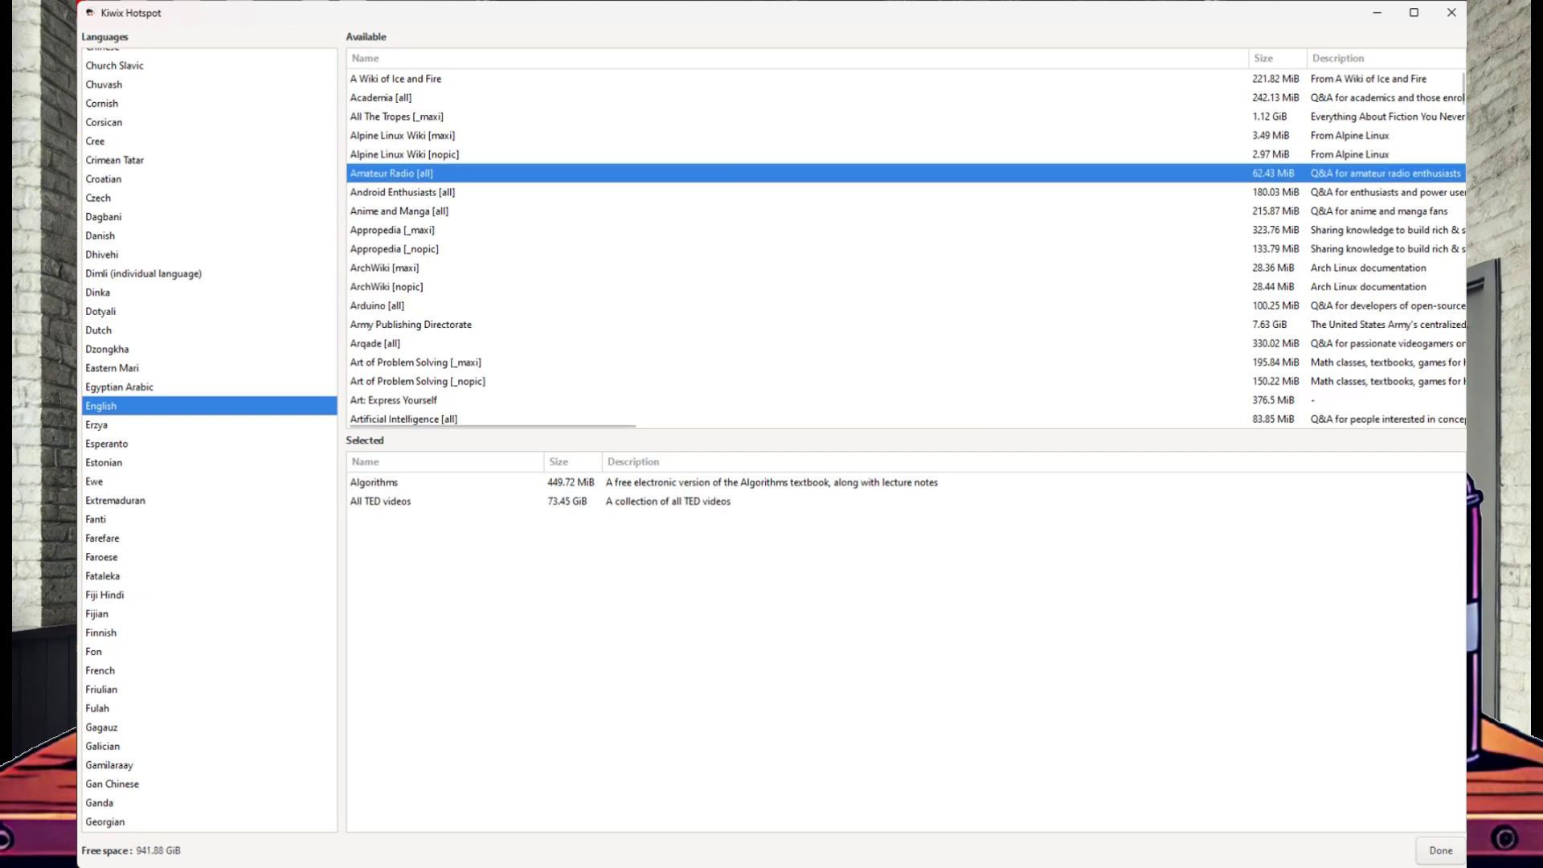
double_click(391, 173)
click(402, 173)
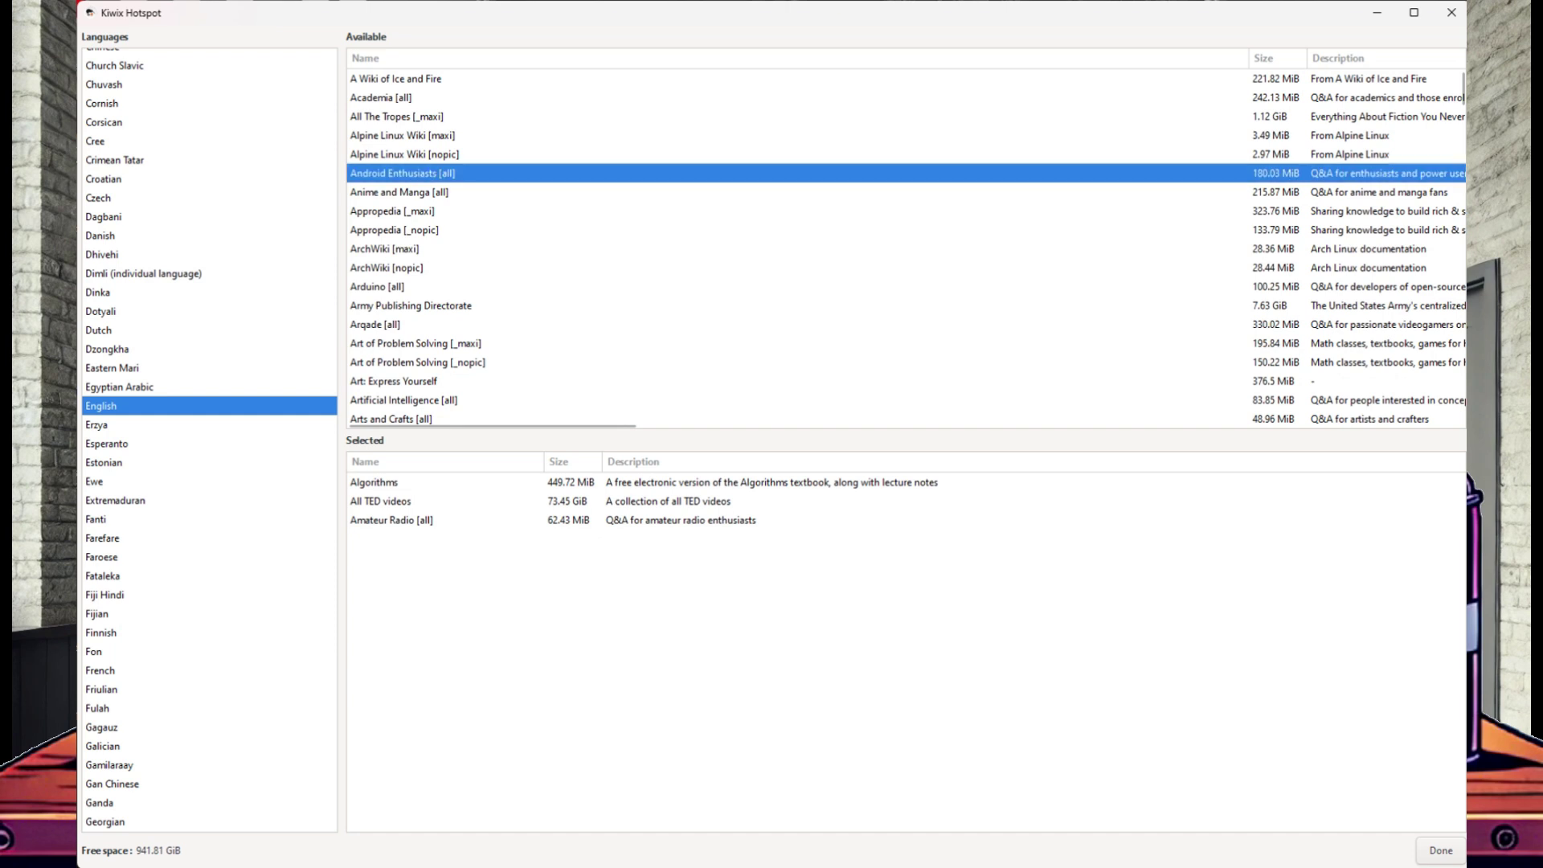
double_click(402, 173)
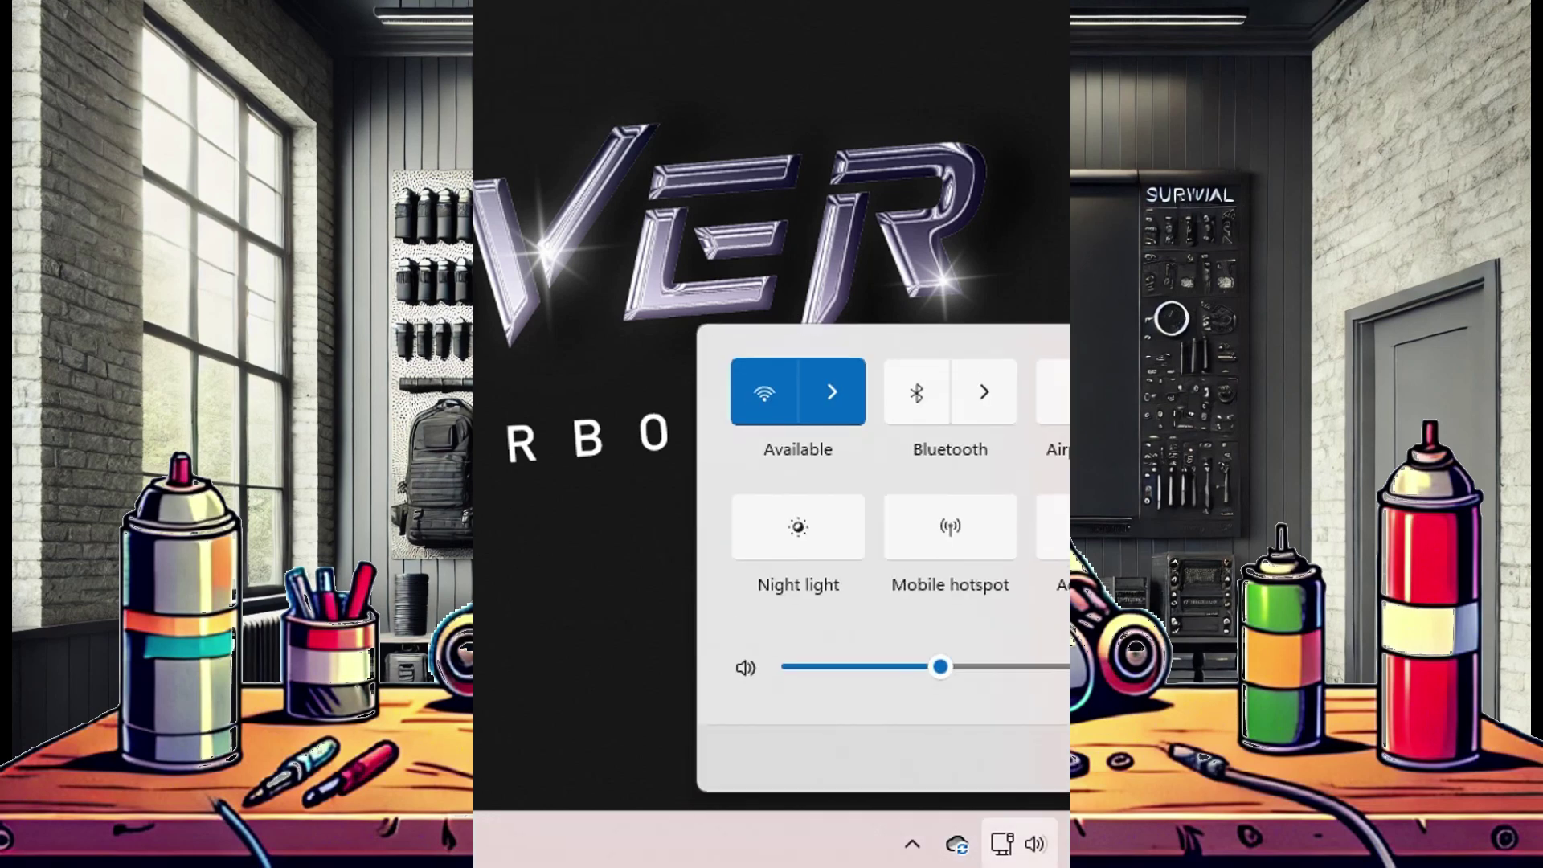
- Connect the computer to the open Wi-Fi network Outpost
click(832, 391)
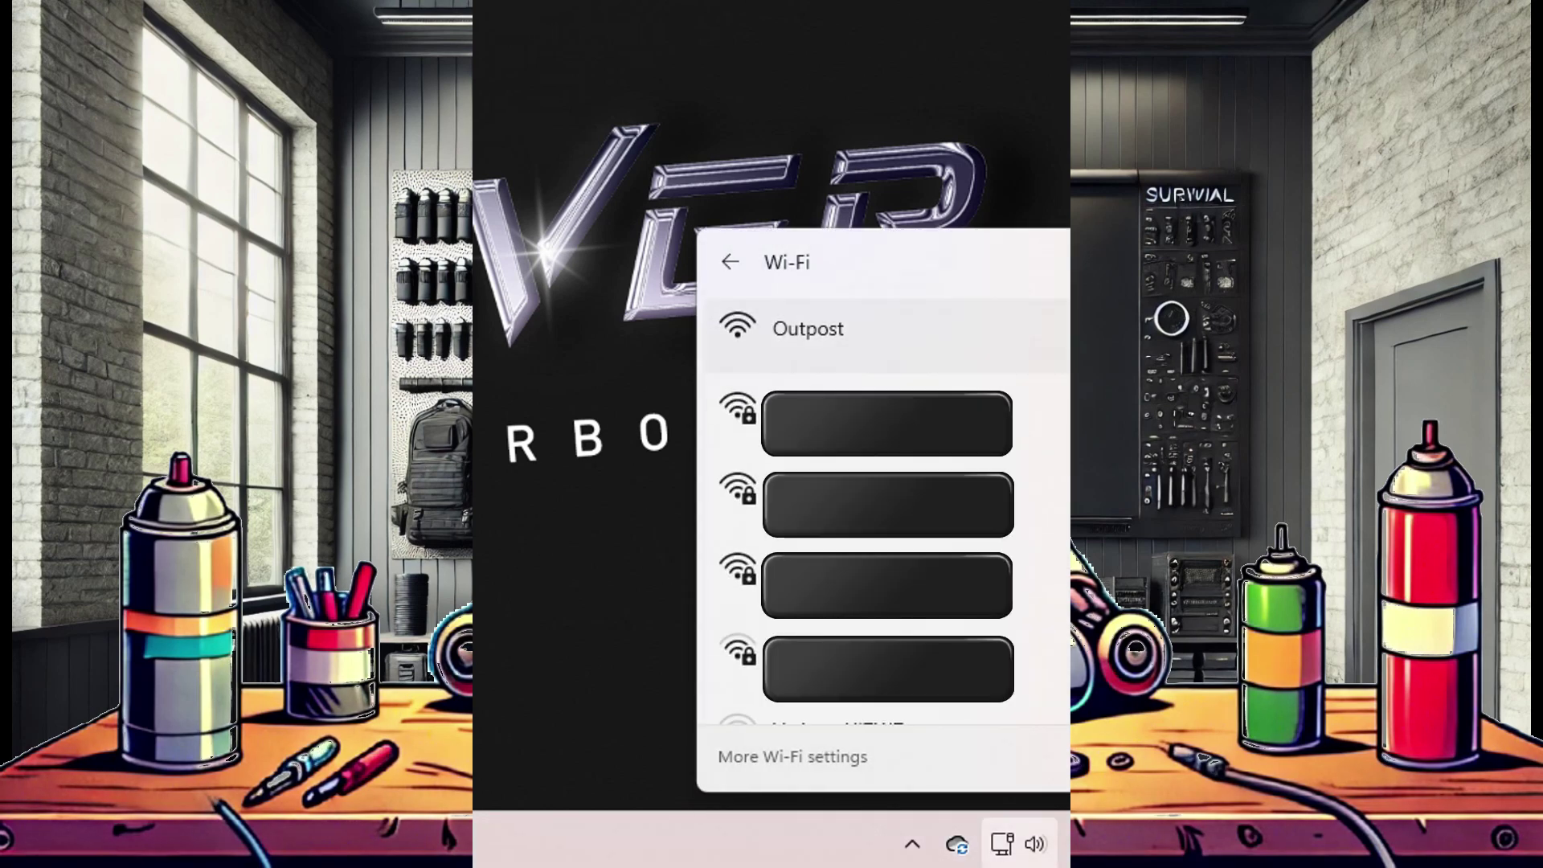
click(808, 329)
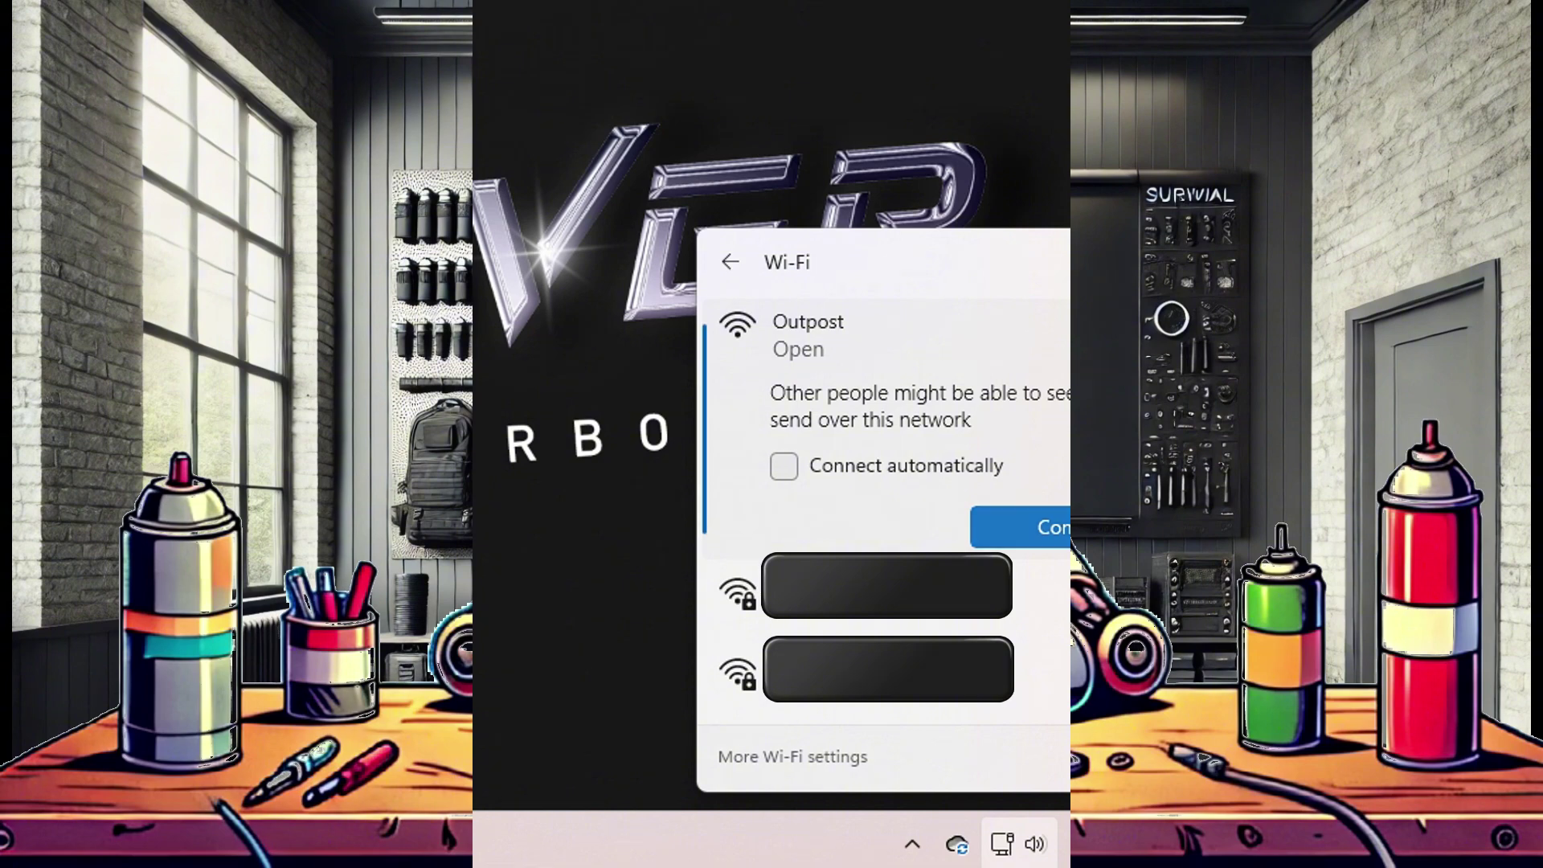
click(1020, 524)
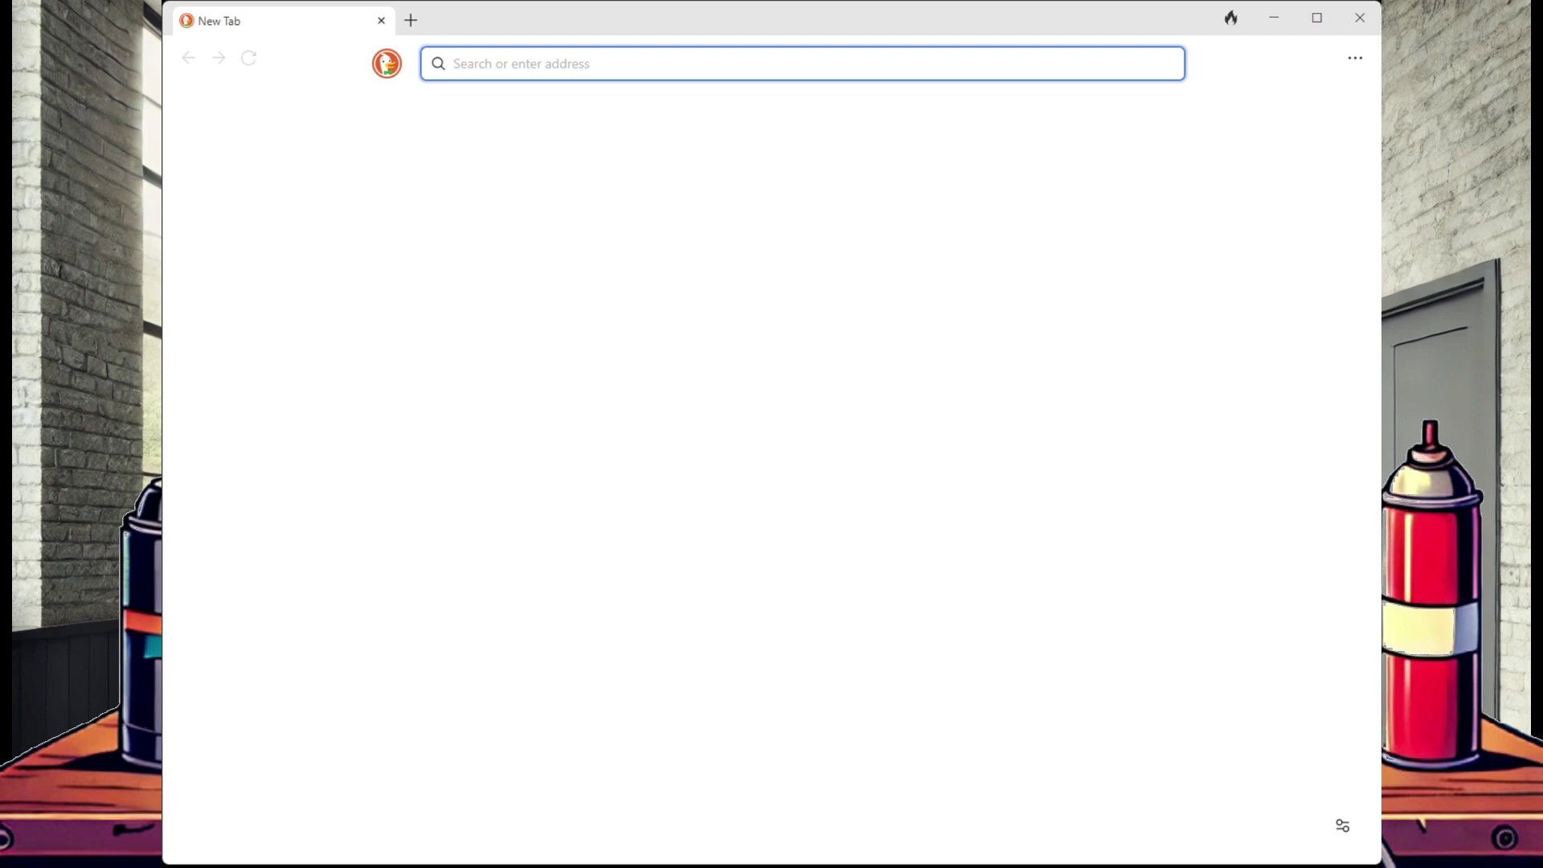
text(http://outpost.hotspot/)
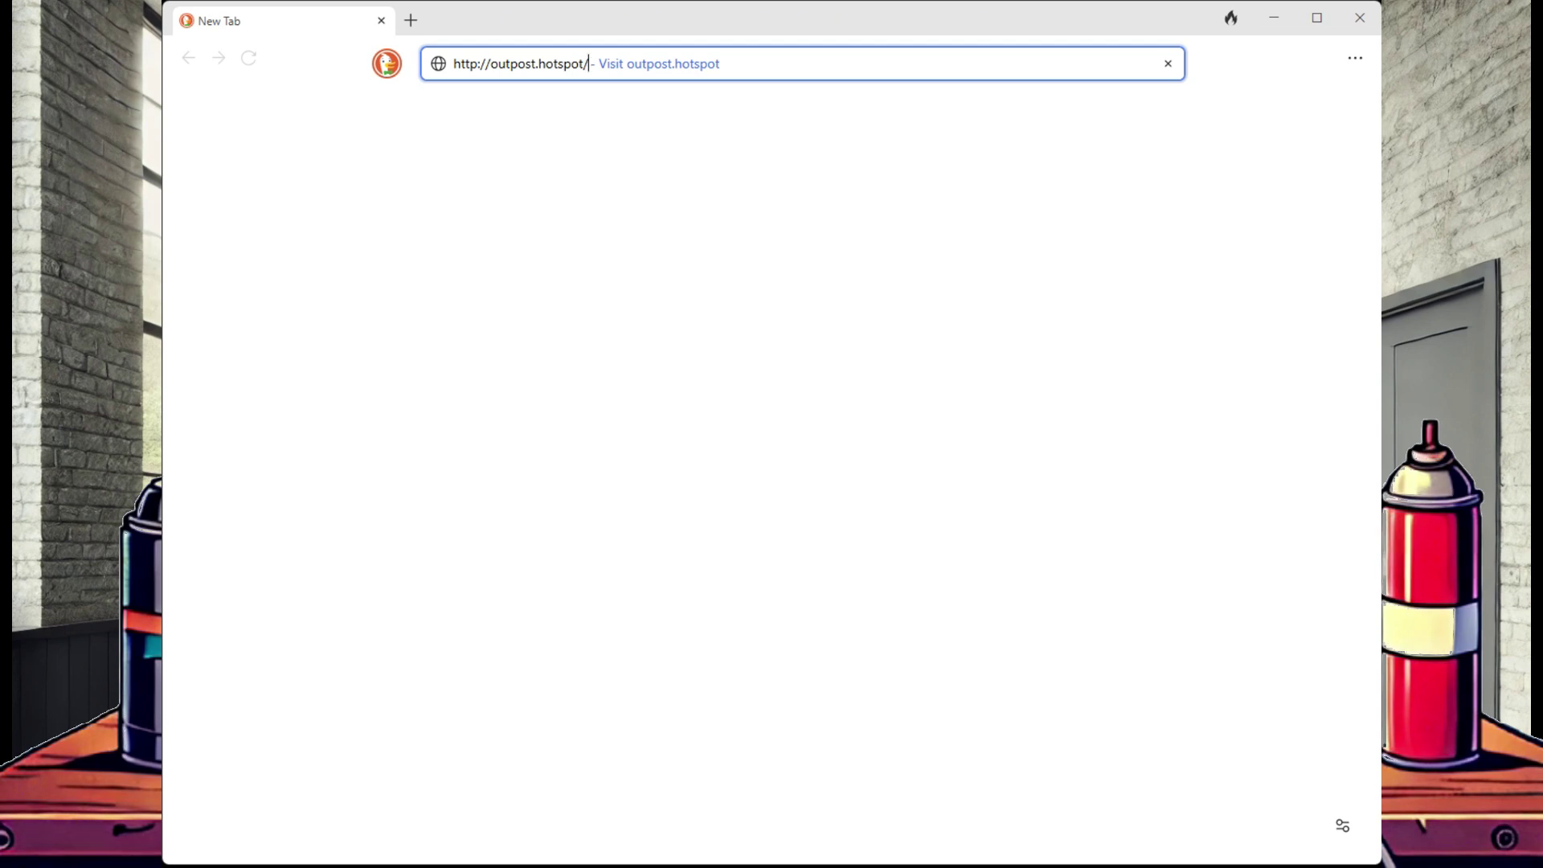
key(Return)
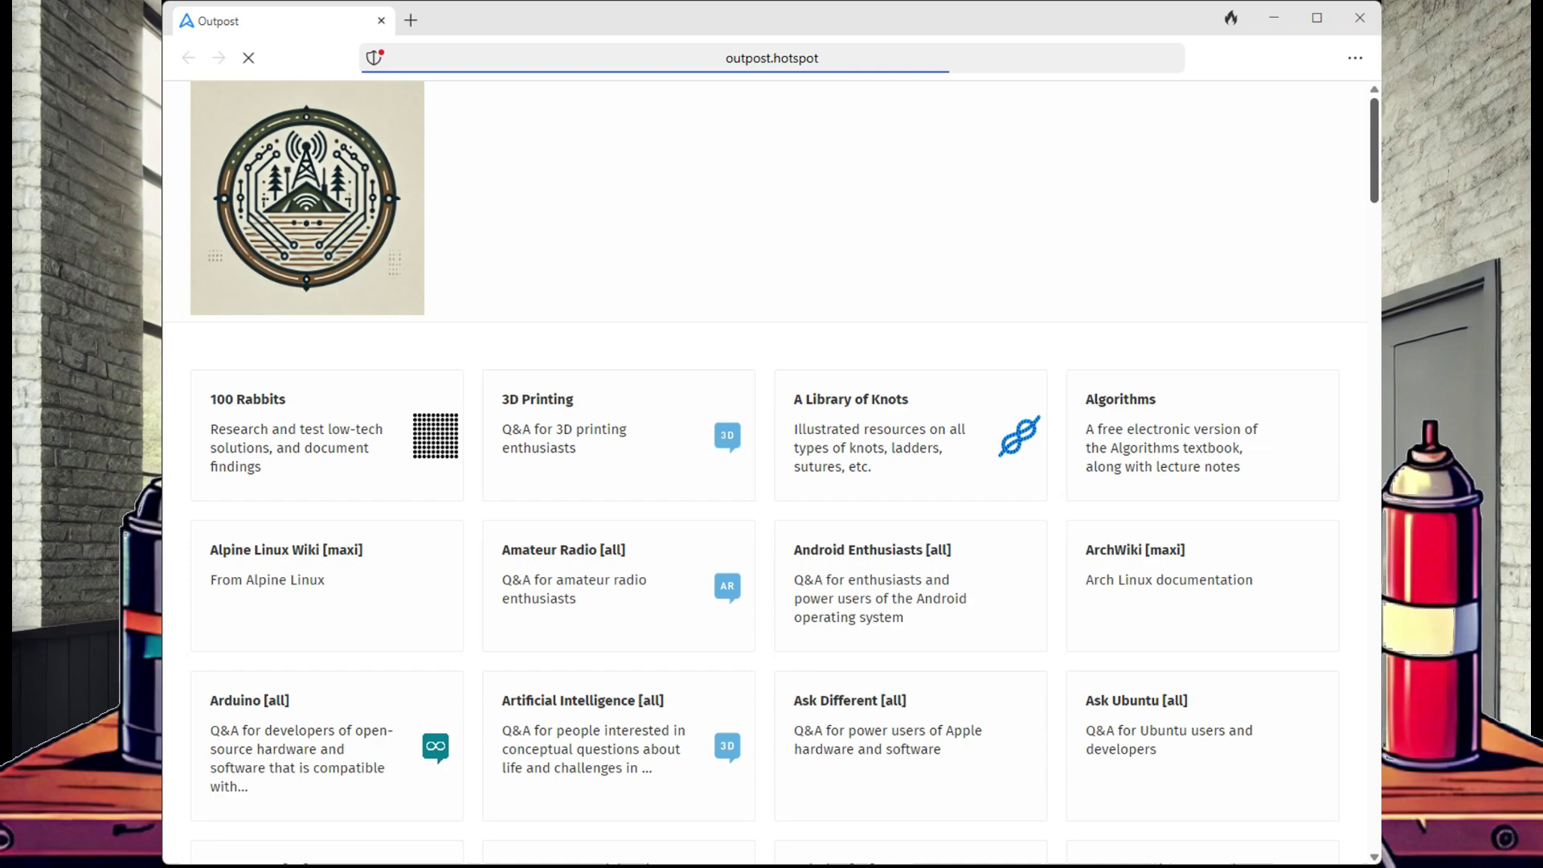
scroll(767, 474, down, 6)
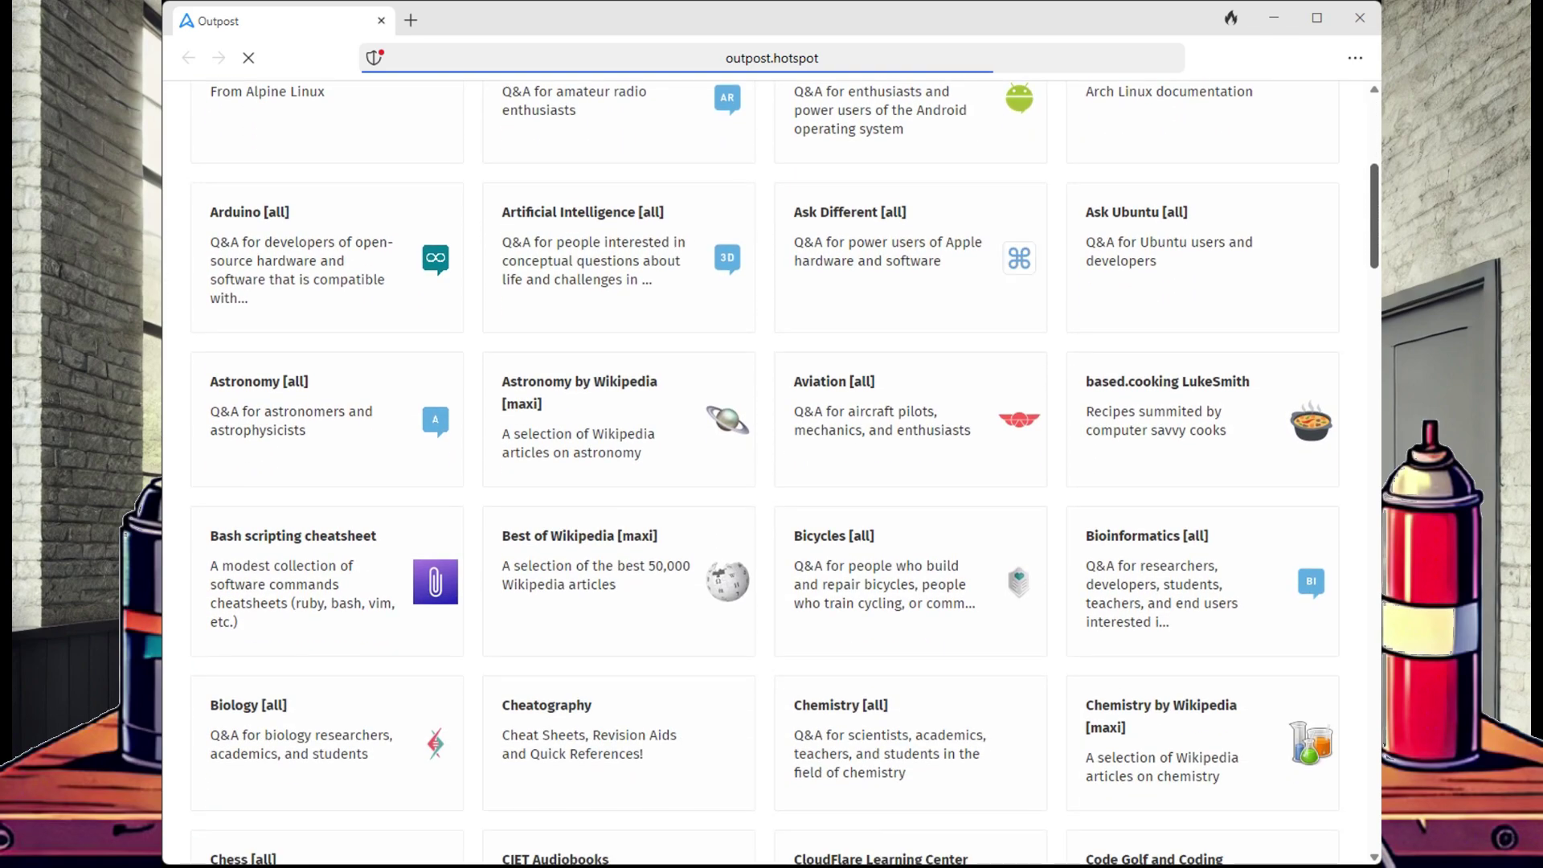
scroll(767, 474, down, 10)
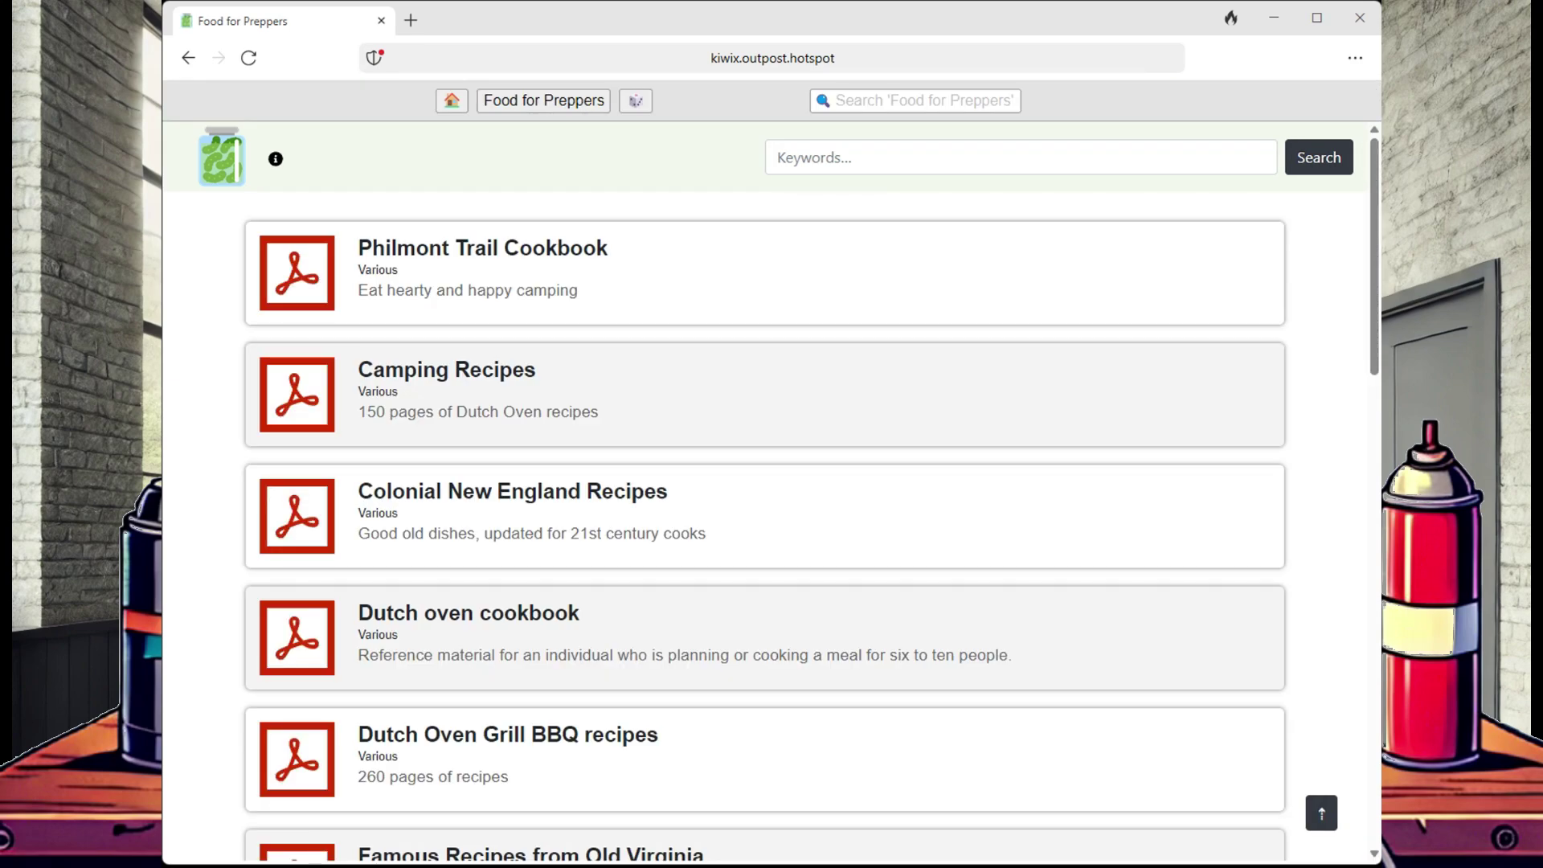
- Return to the Outpost content catalogue and open Survivor Library
key(alt+Left)
scroll(771, 482, up, 10)
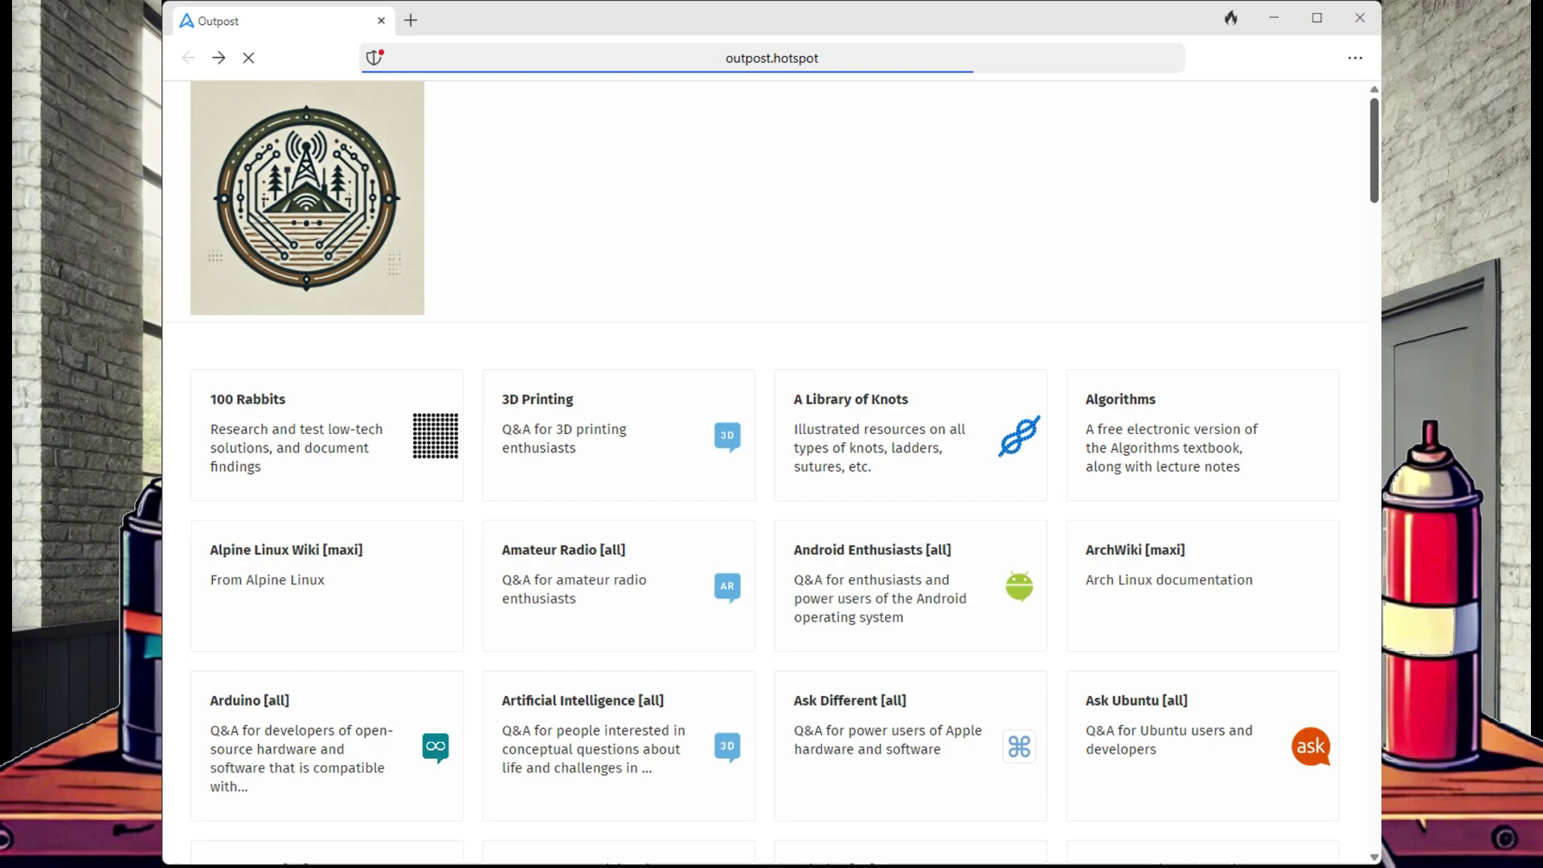
scroll(771, 482, down, 20)
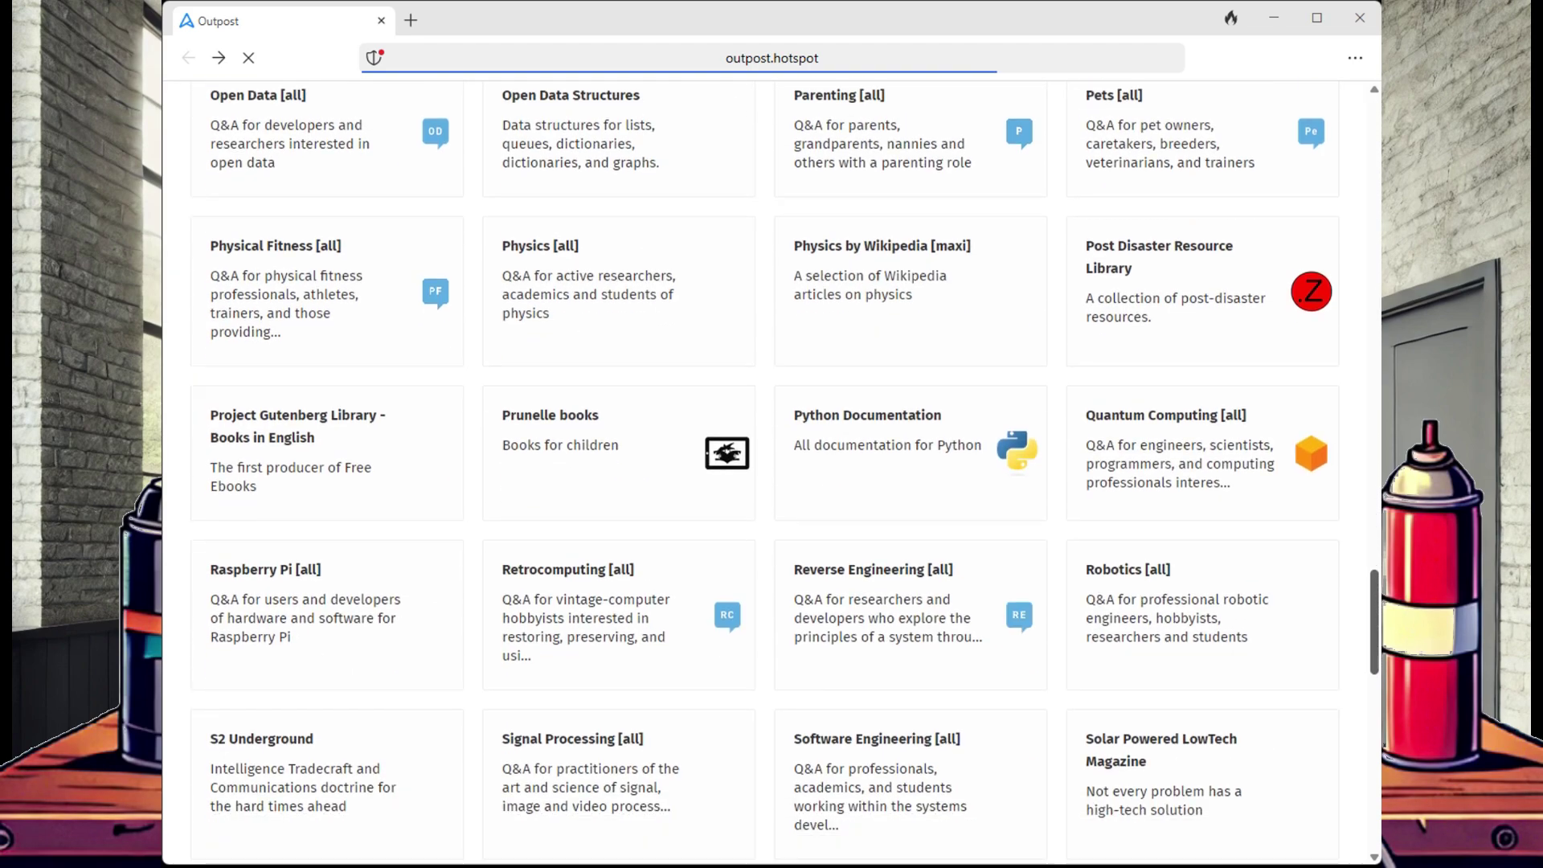
scroll(771, 482, down, 5)
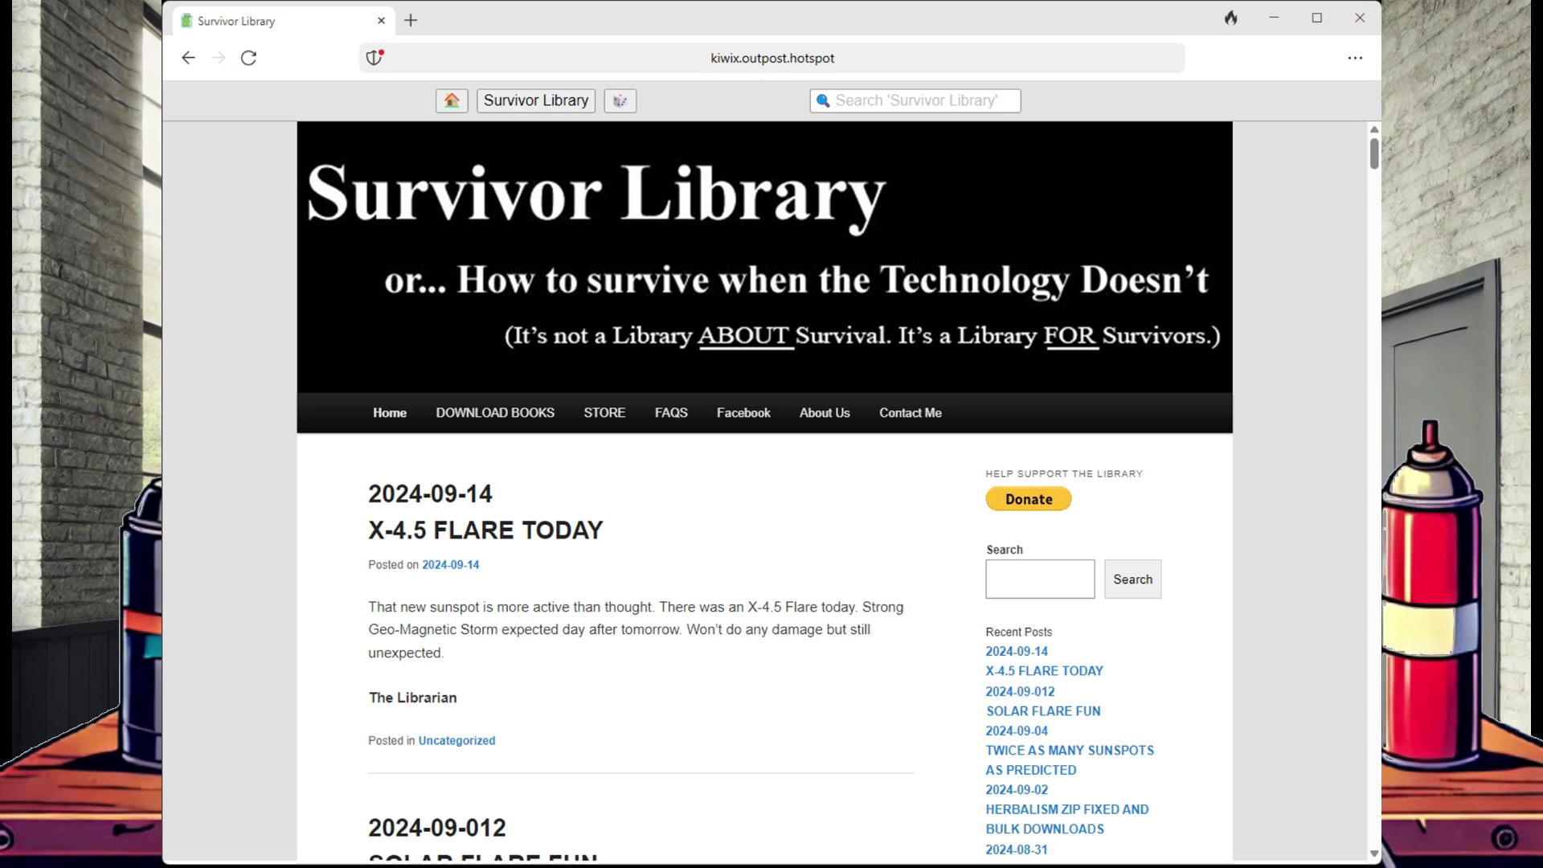
- Open Survivor Library's main index of downloadable books and view the list of titles in the Butchering category
click(495, 412)
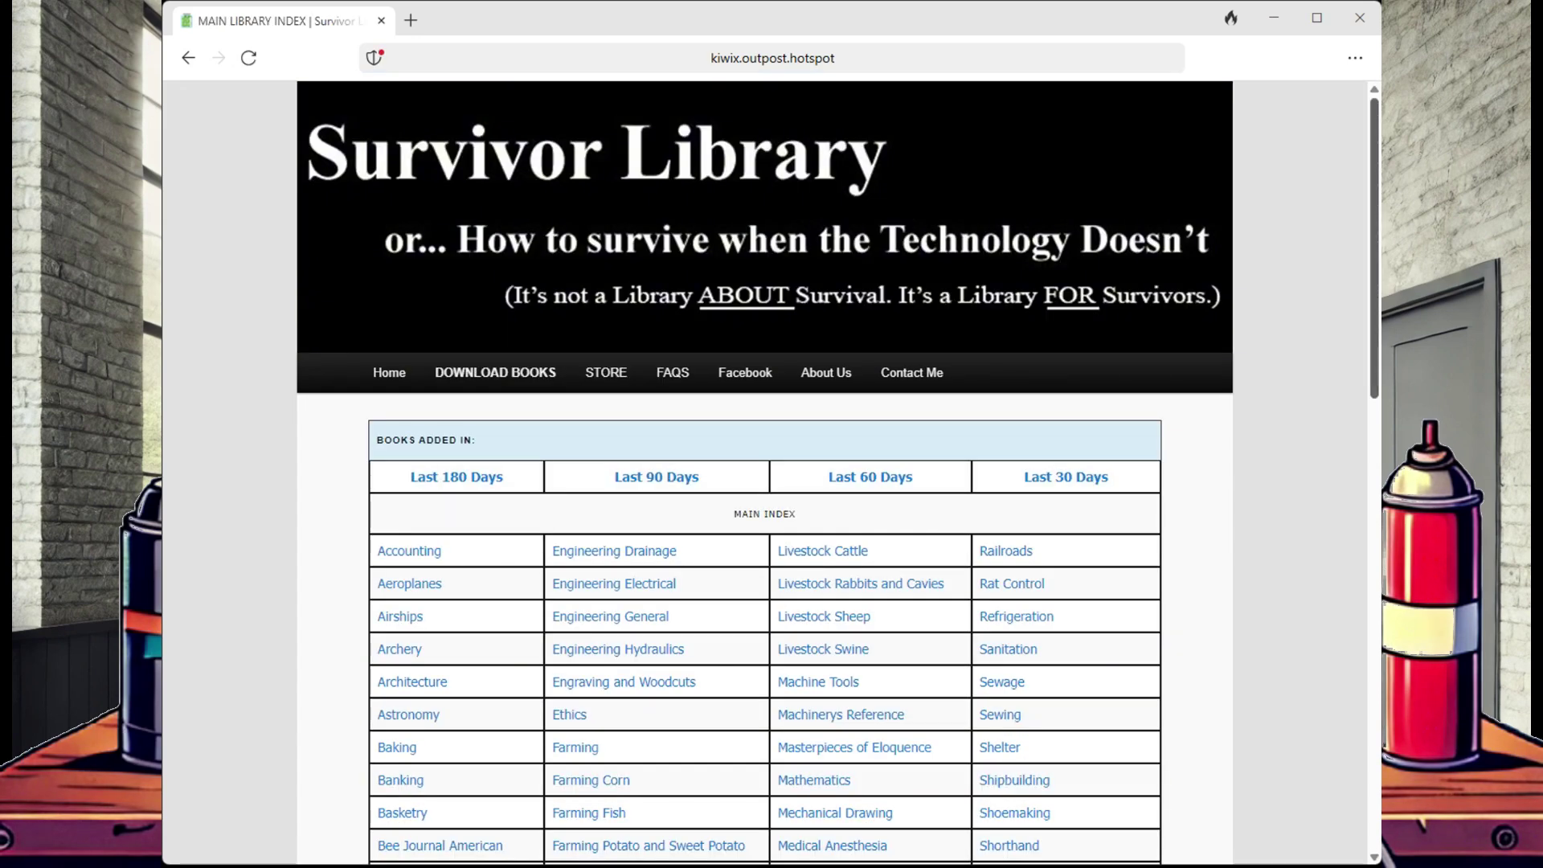
scroll(764, 482, down, 5)
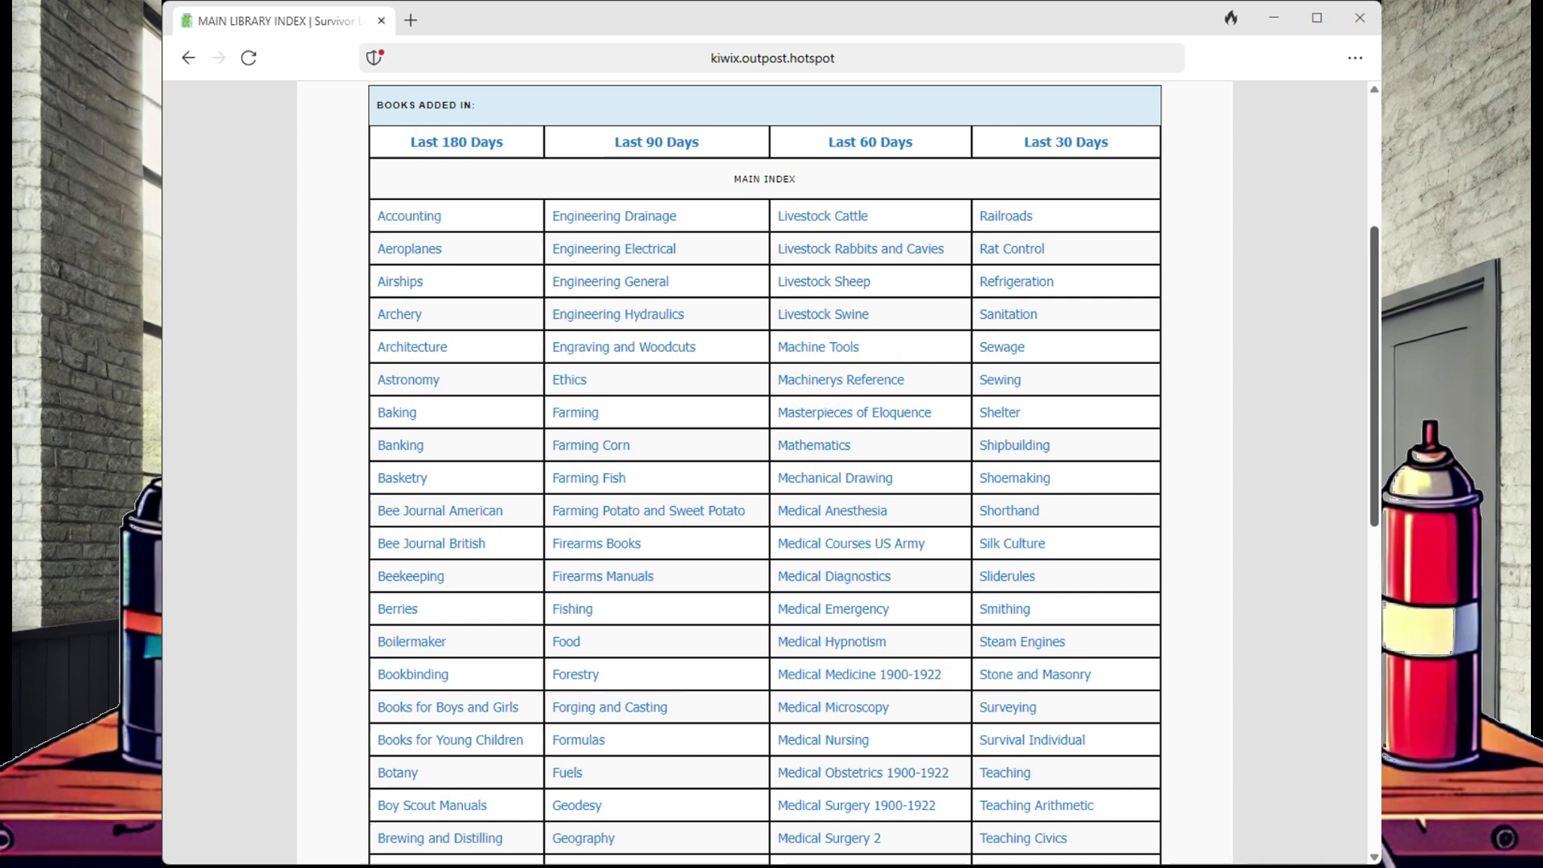
scroll(764, 483, down, 4)
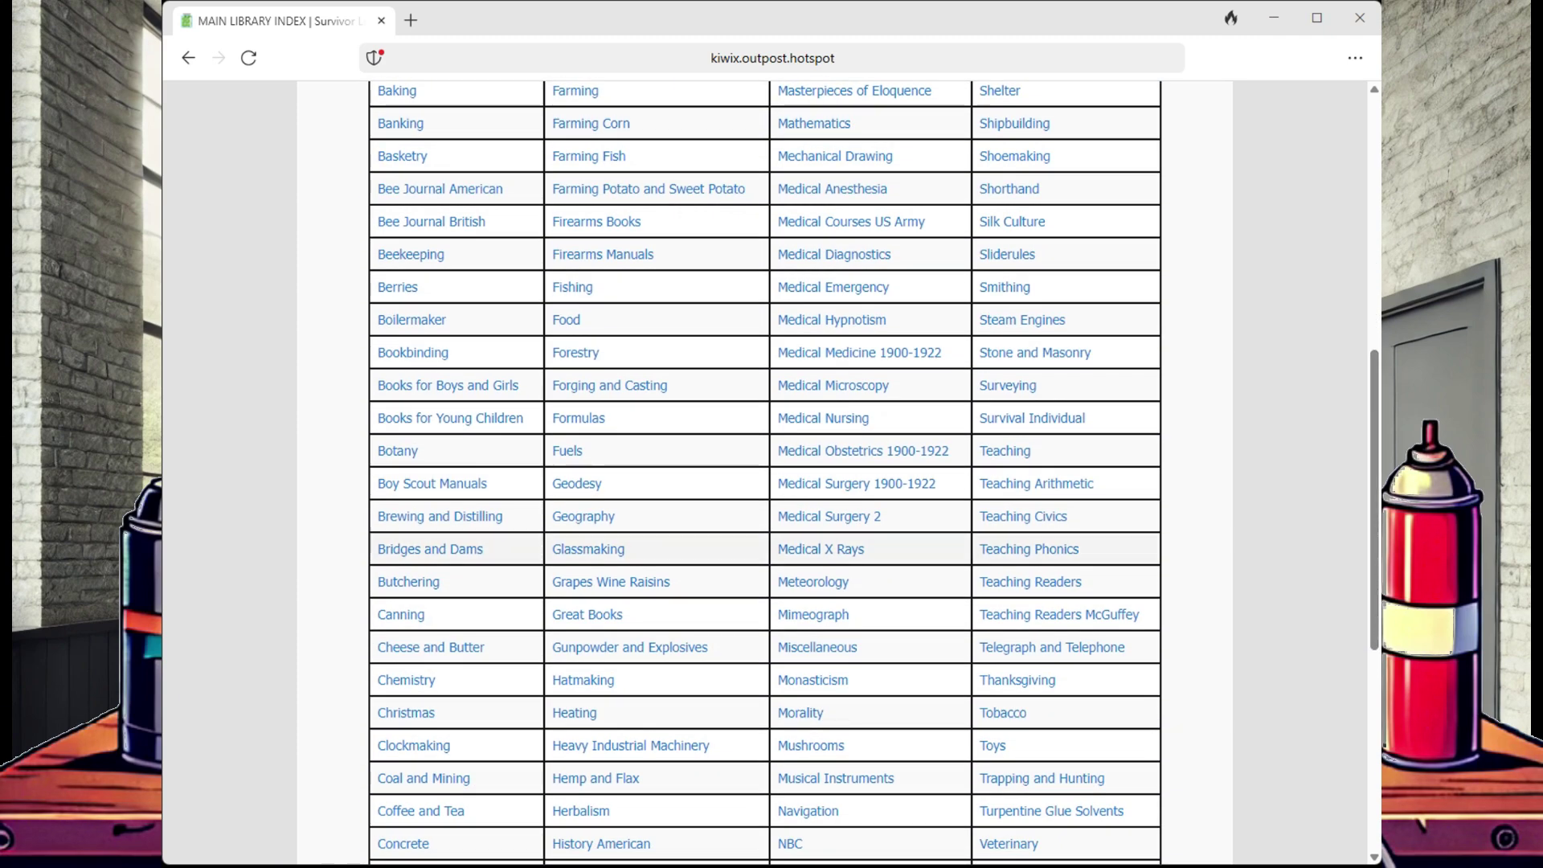
click(409, 581)
scroll(764, 482, down, 6)
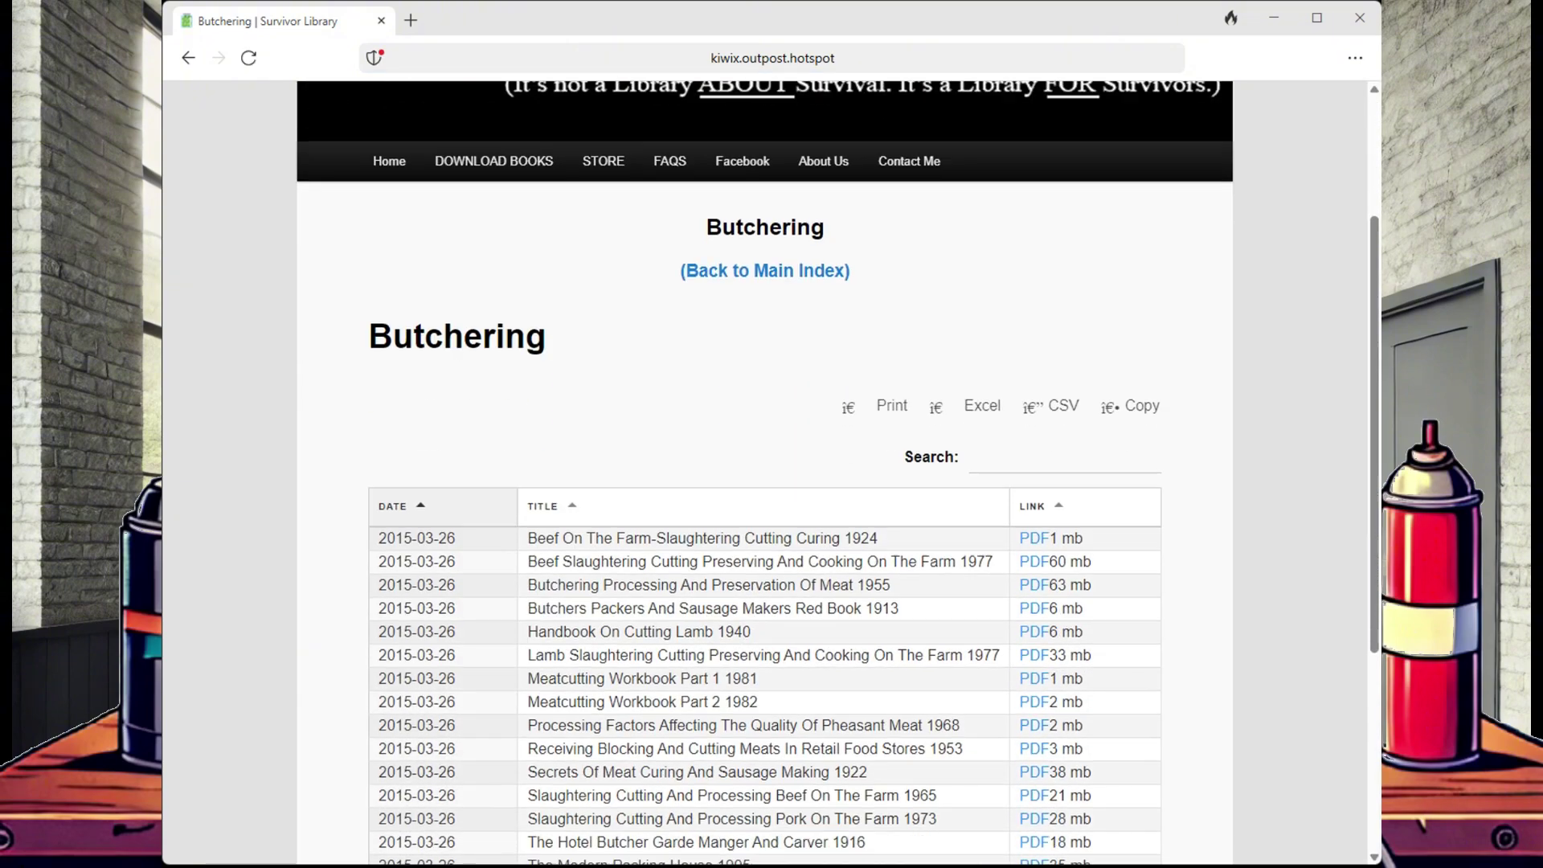